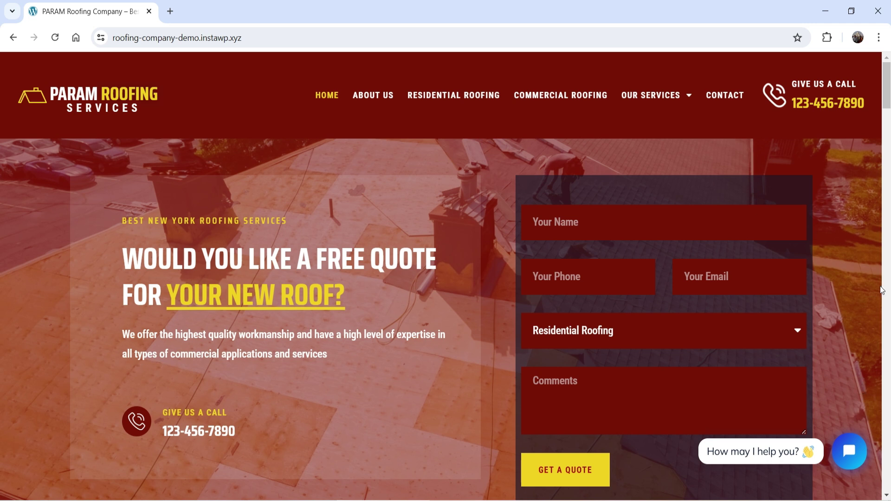
# Open the site's live chat as a visitor, submit a visitor email, then bring up the Tidio inbox.
pyautogui.click(850, 464)
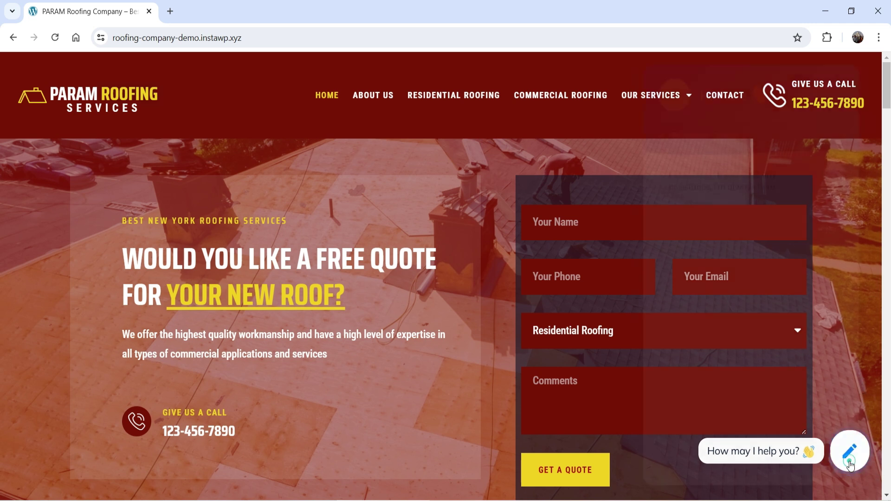
pyautogui.click(702, 437)
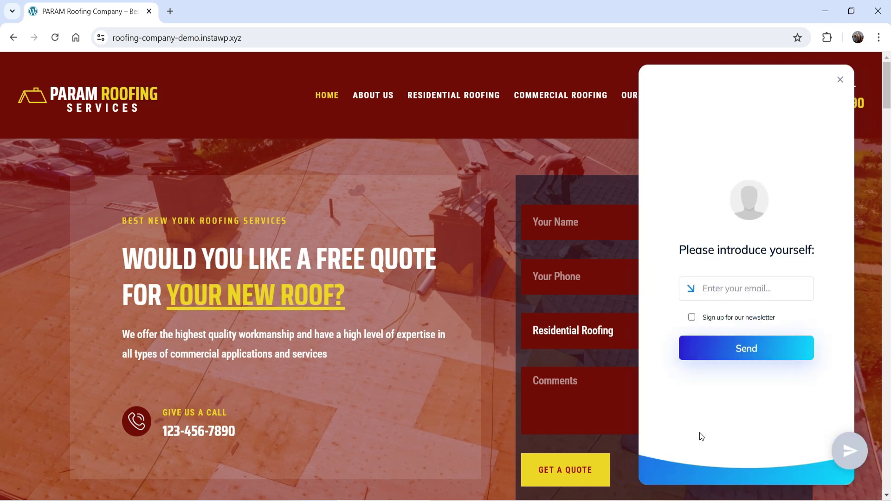
pyautogui.write('john@example.com')
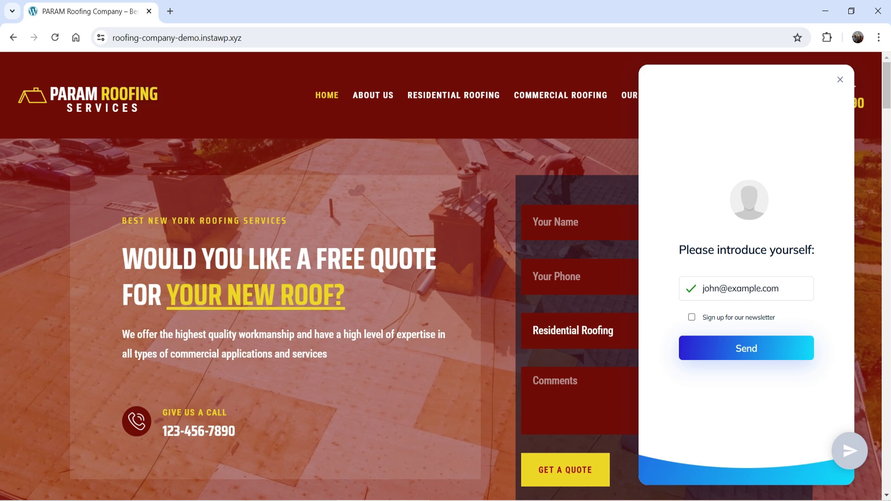
pyautogui.click(746, 348)
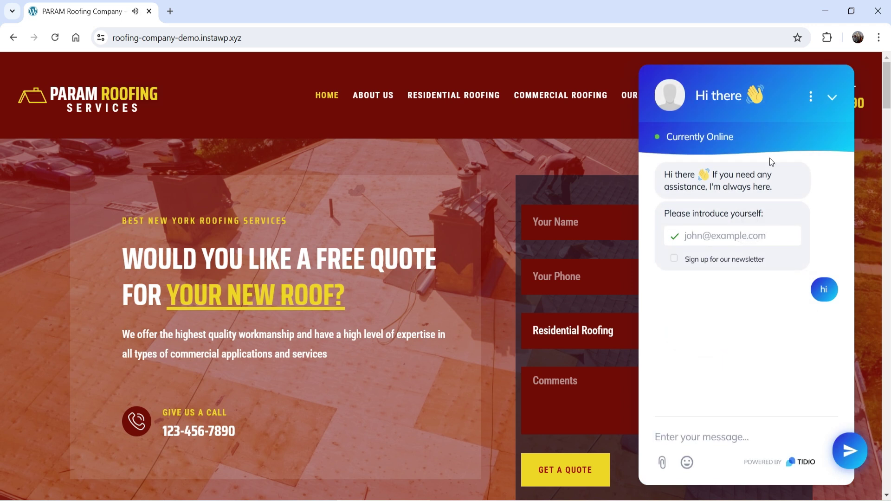
pyautogui.moveTo(667, 136); pyautogui.dragTo(740, 140)
pyautogui.click(743, 140)
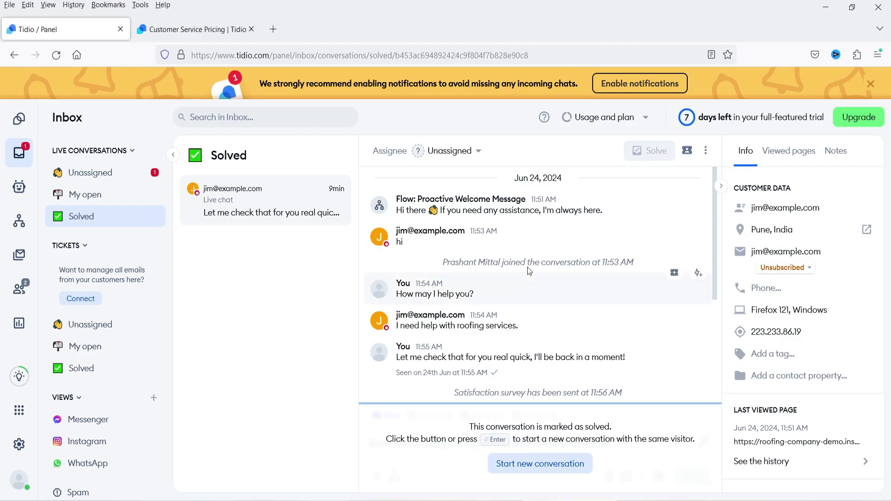
# Join the unassigned visitor chat and send the reply 'how may I help?'.
pyautogui.click(105, 176)
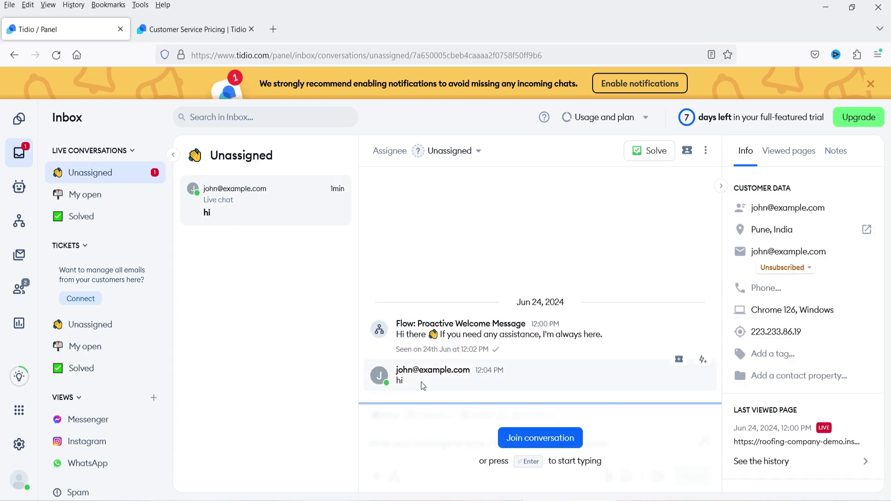
pyautogui.click(523, 439)
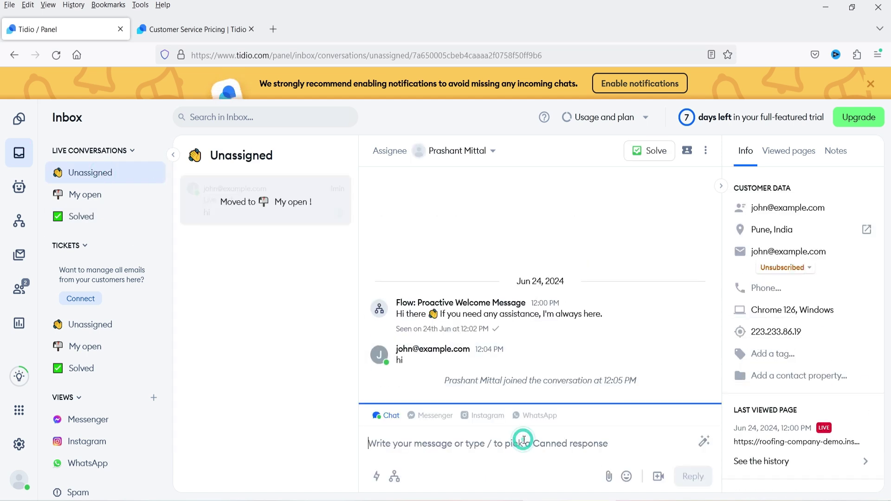
pyautogui.write('how are')
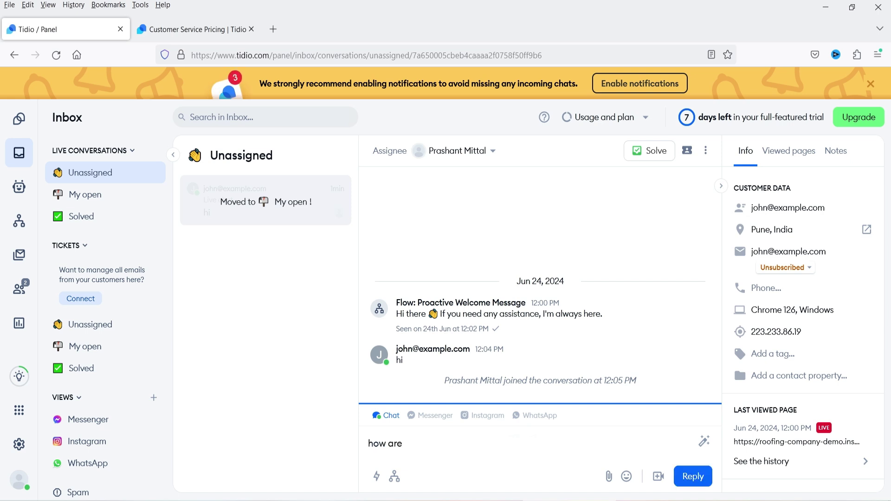
pyautogui.press('BackSpace')
pyautogui.press('BackSpace')
pyautogui.press('BackSpace')
pyautogui.press('BackSpace')
pyautogui.write('may I help?')
pyautogui.click(693, 476)
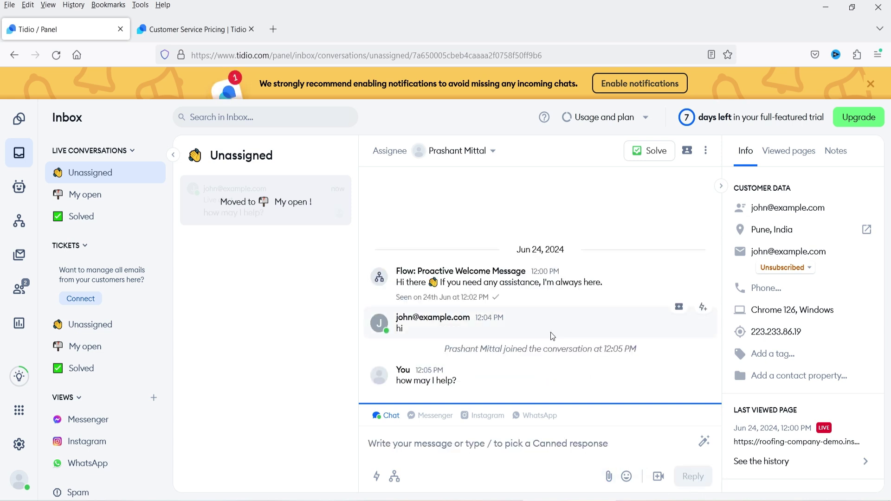
pyautogui.hotkey('alt', 'Tab')
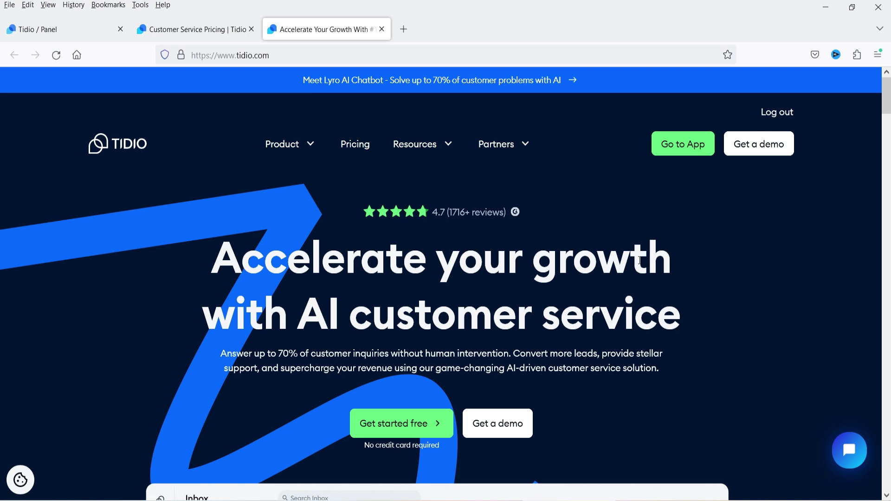
# Scroll through the tidio.com homepage.
pyautogui.scroll(-12, 640, 261)
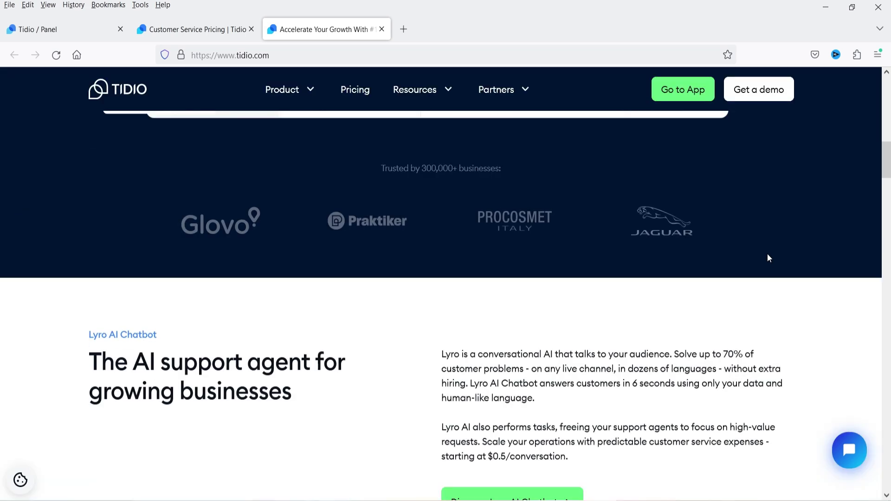
pyautogui.scroll(-3, 767, 258)
pyautogui.scroll(-6, 765, 278)
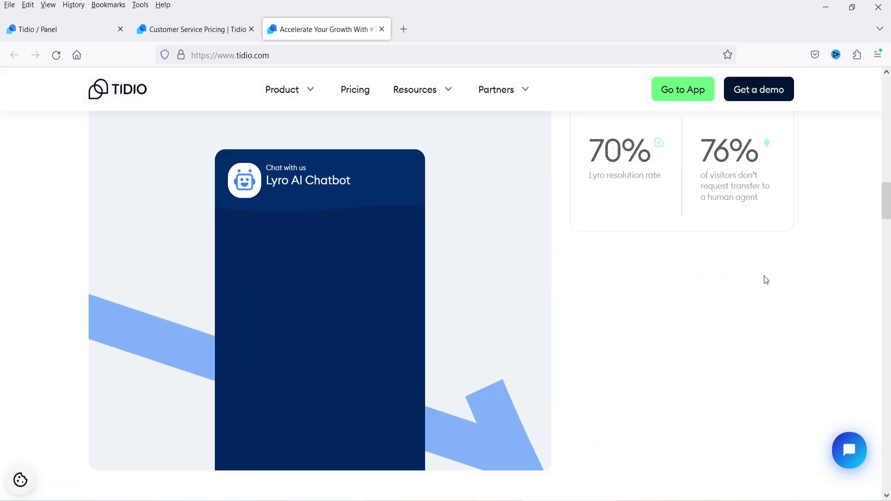
pyautogui.scroll(-6, 766, 280)
# Review the Customer Service pricing plans' feature comparison table.
pyautogui.hotkey('ctrl', 'shift', 'Tab')
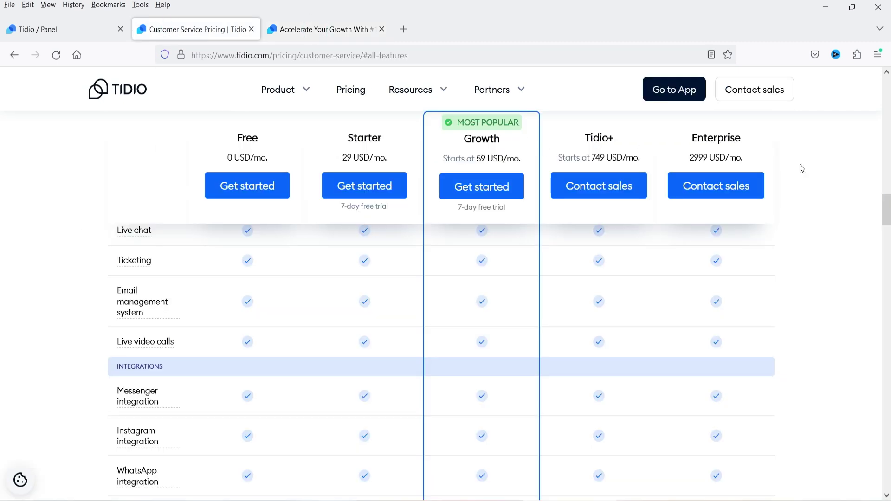
pyautogui.scroll(4, 23, 295)
pyautogui.moveTo(118, 331)
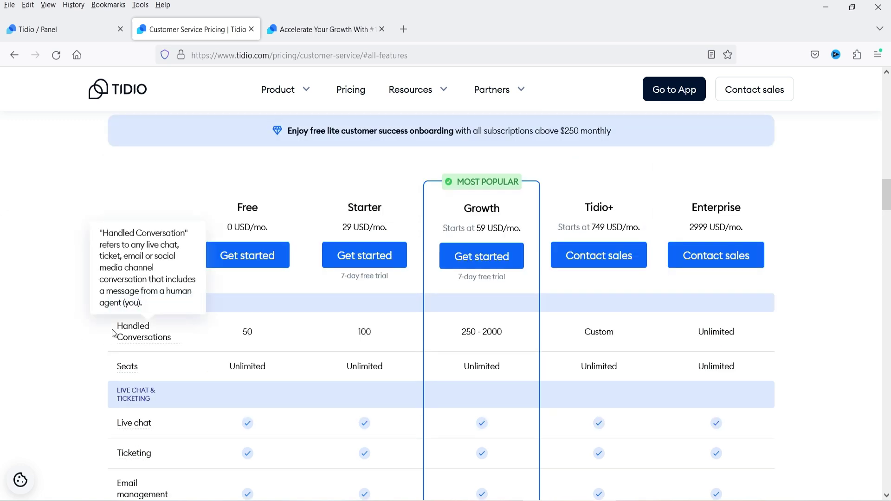
pyautogui.scroll(-3, 13, 318)
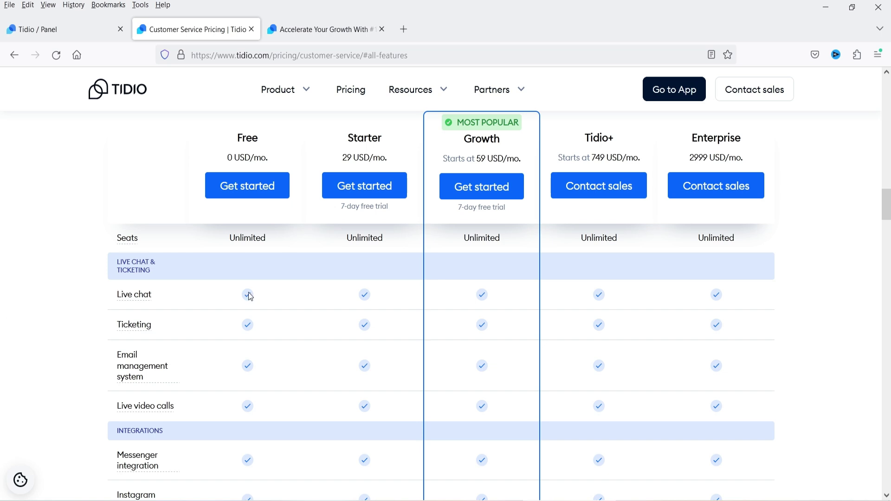
pyautogui.scroll(-2, 91, 340)
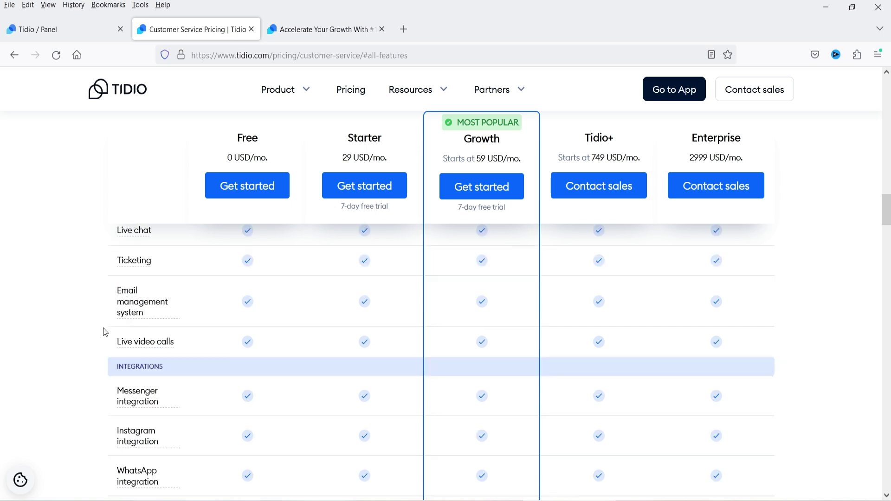
pyautogui.moveTo(144, 304)
pyautogui.scroll(-5, 251, 334)
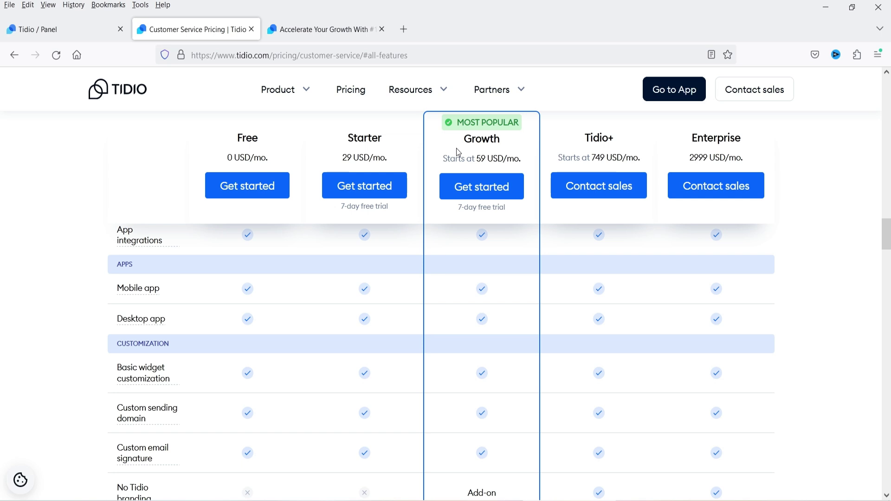
pyautogui.hotkey('alt', 'Tab')
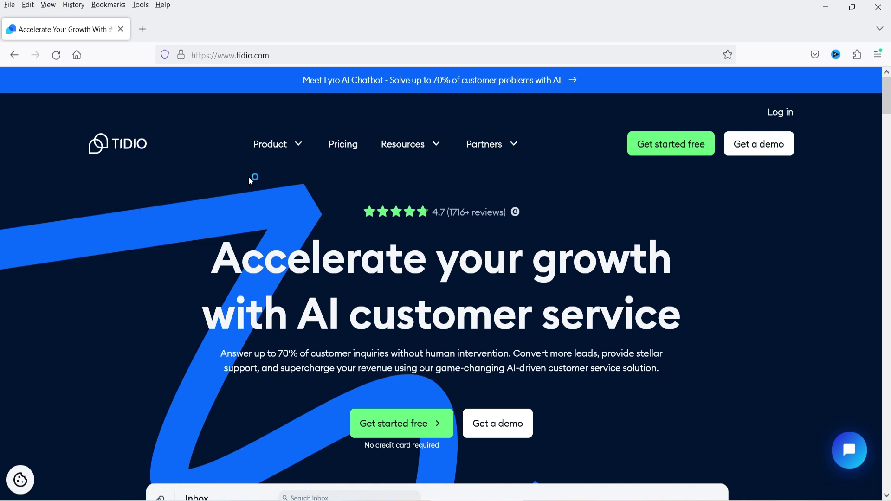
# Open the free sign-up form and enter the account email and password.
pyautogui.click(666, 152)
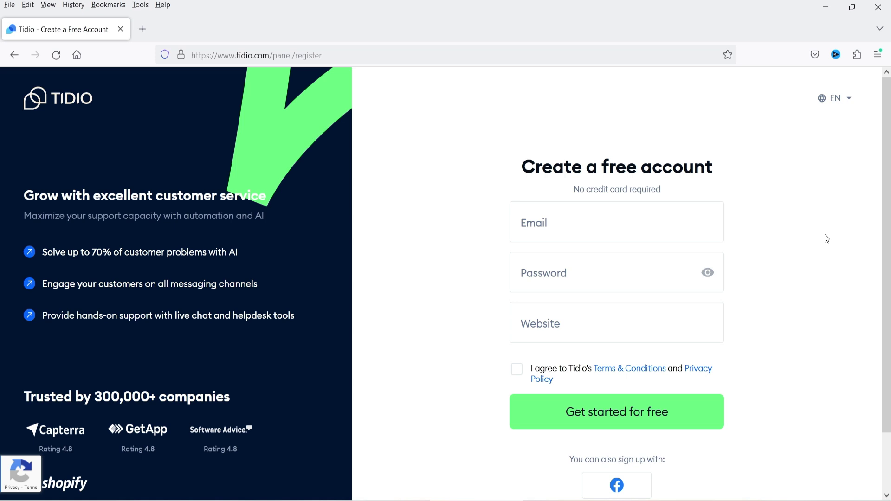
pyautogui.click(599, 229)
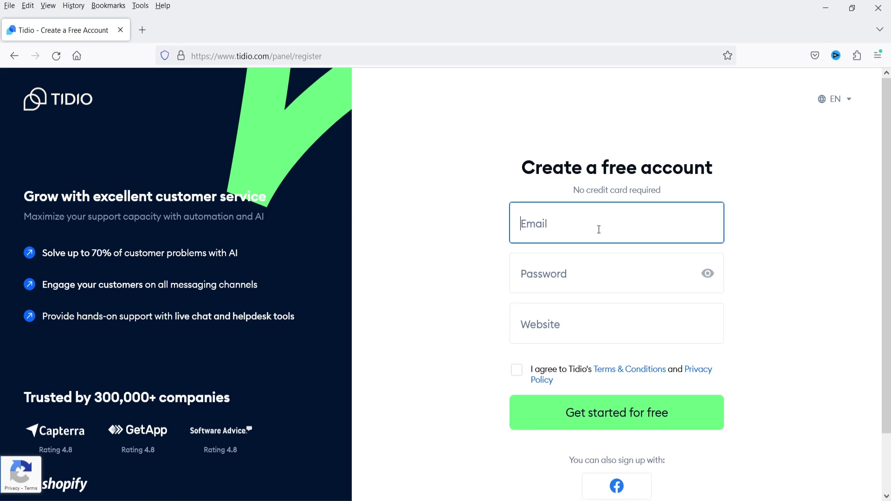
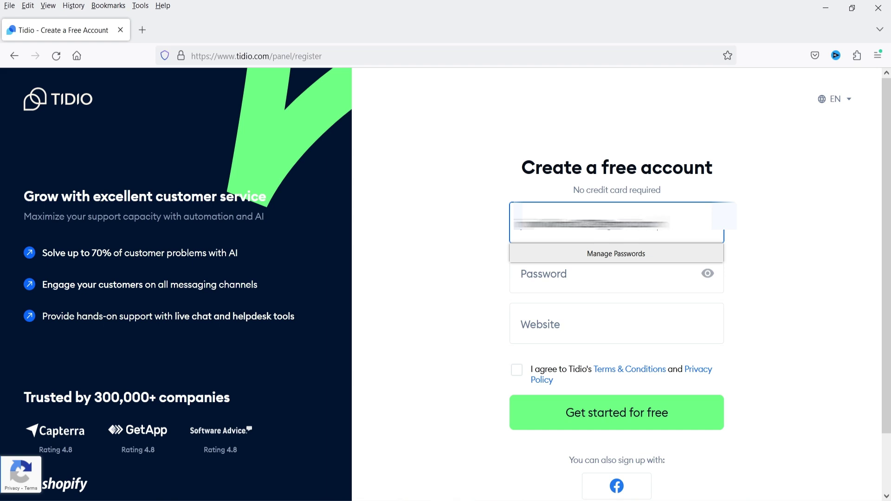
pyautogui.press('Tab')
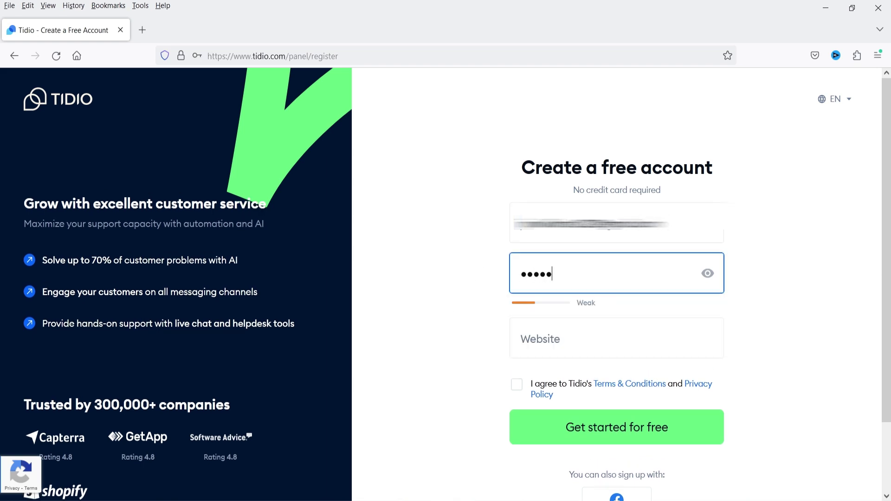
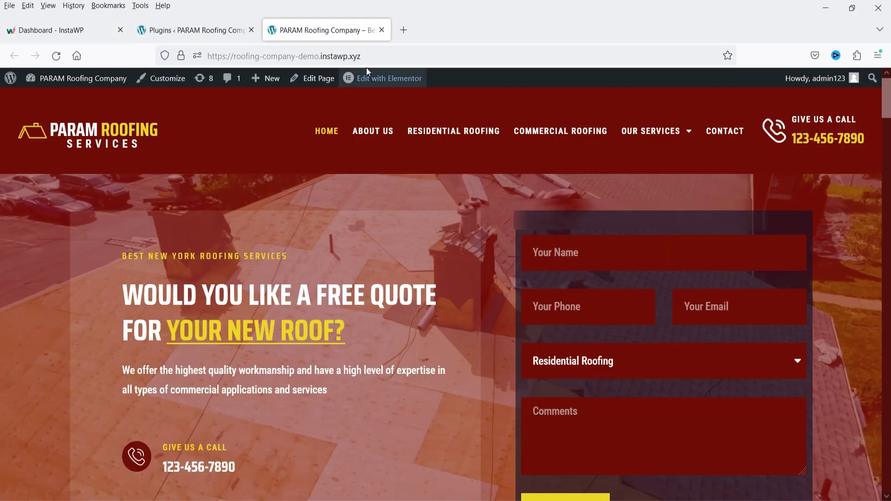
# Paste roofing-company-demo.instawp.xyz as the website, accept the terms, and submit without saving the password.
pyautogui.click(395, 54)
pyautogui.hotkey('ctrl', 'c')
pyautogui.click(351, 115)
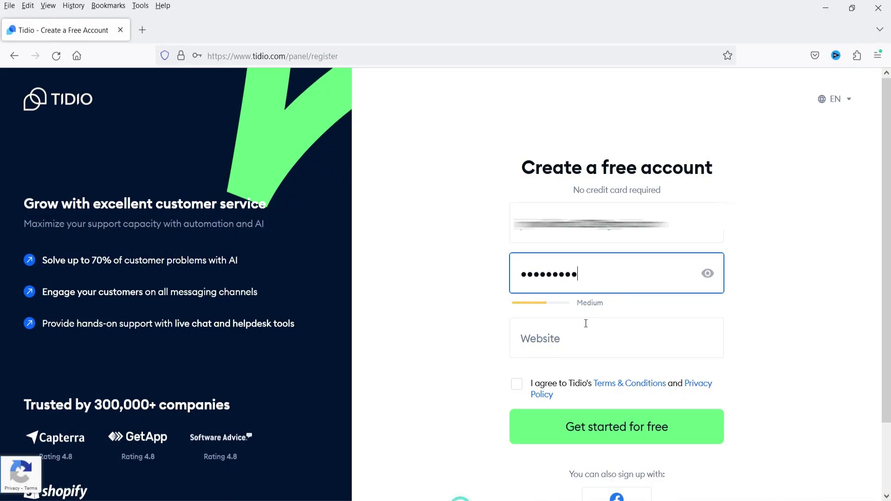
pyautogui.click(572, 325)
pyautogui.hotkey('ctrl', 'v')
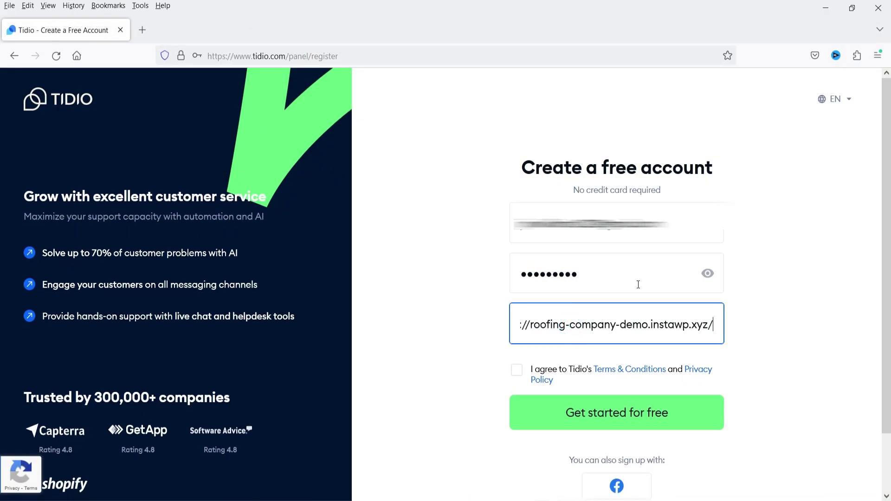
pyautogui.click(517, 372)
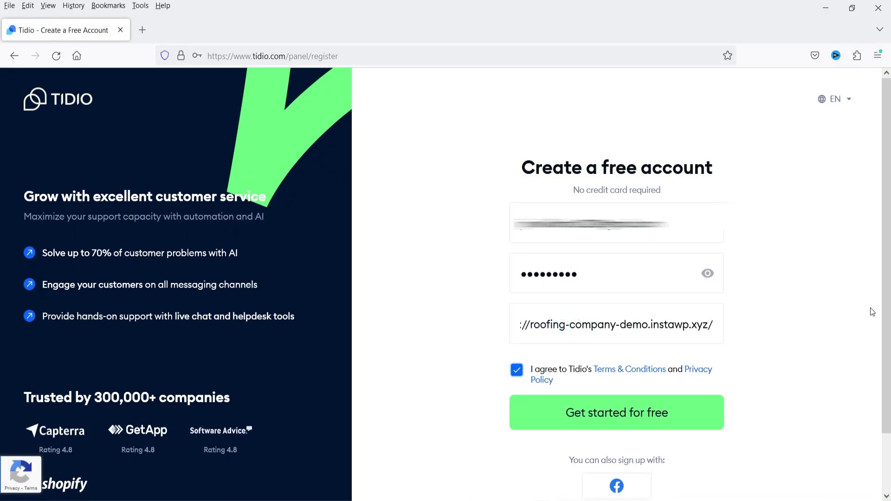
pyautogui.click(650, 404)
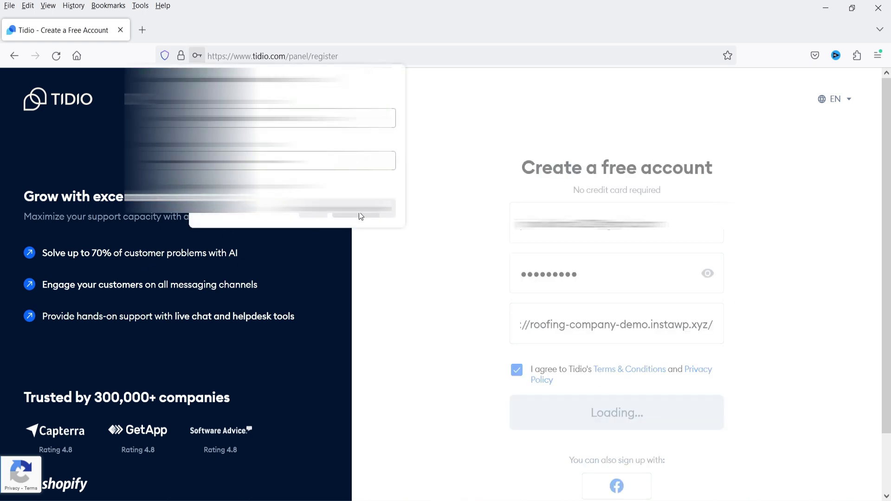
pyautogui.click(361, 216)
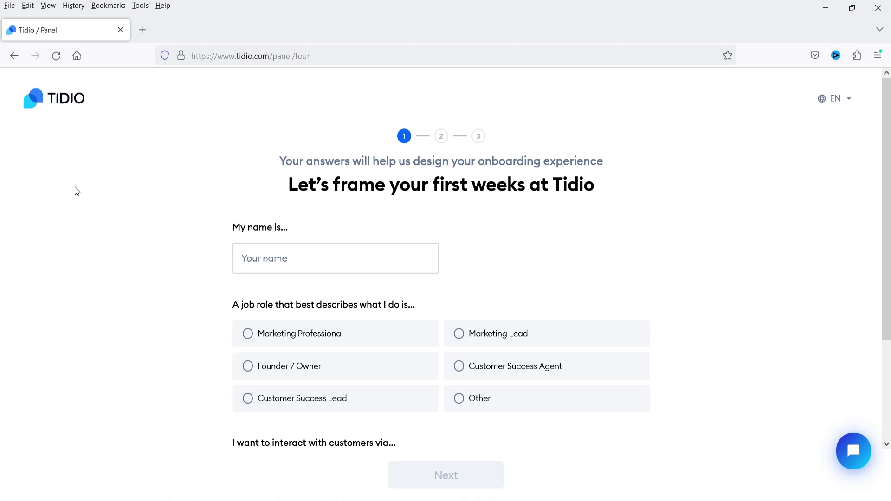
# Enter your name and choose Founder / Owner as the job role.
pyautogui.click(265, 253)
pyautogui.write('Pra')
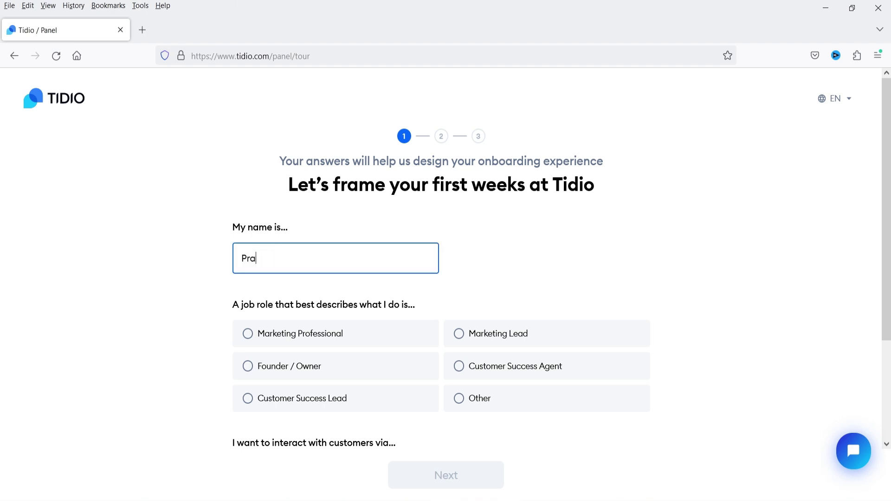
pyautogui.write('has')
pyautogui.click(257, 280)
pyautogui.scroll(-2, 413, 262)
pyautogui.scroll(-2, 413, 261)
pyautogui.click(307, 239)
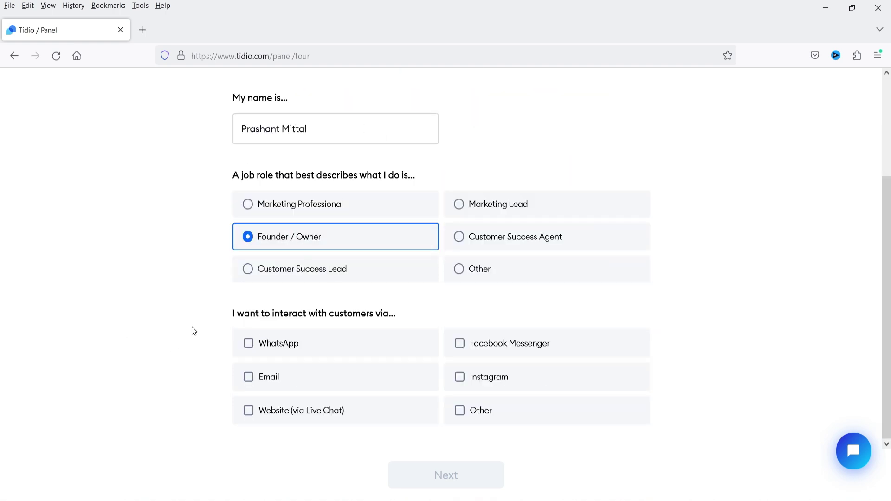
# Select Website (via Live Chat), Facebook Messenger and WhatsApp as channels, then continue.
pyautogui.click(247, 415)
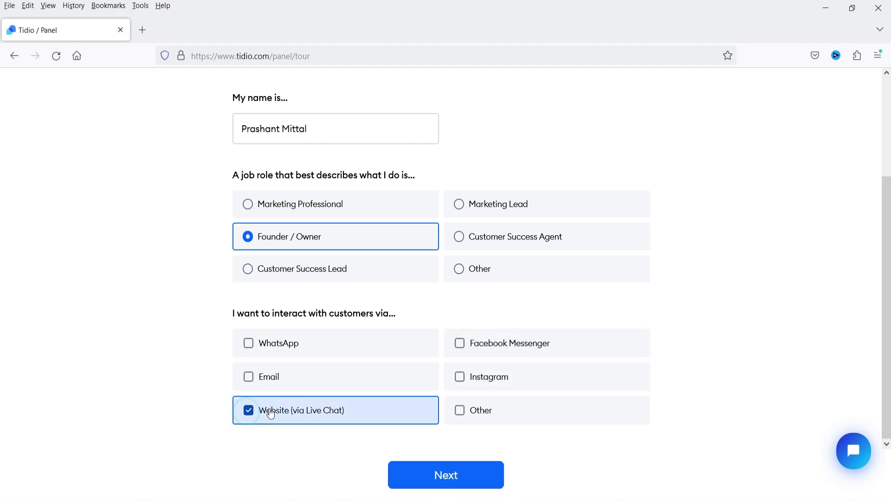
pyautogui.click(454, 349)
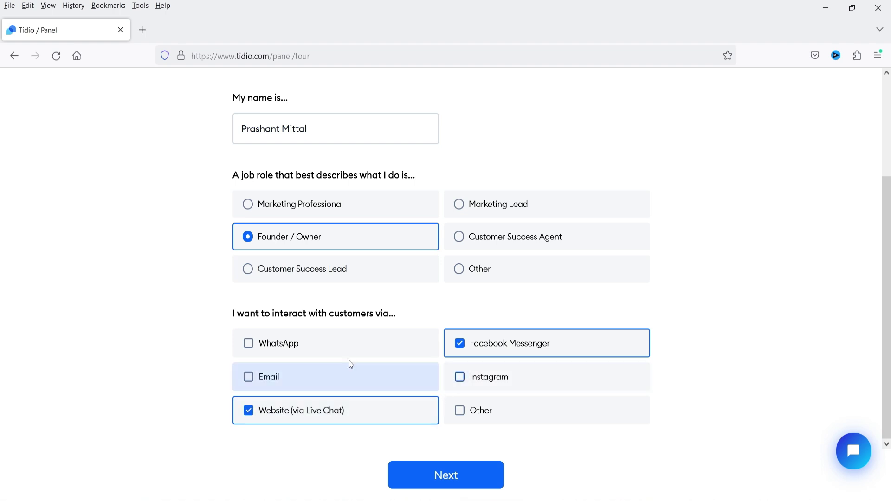
pyautogui.click(248, 342)
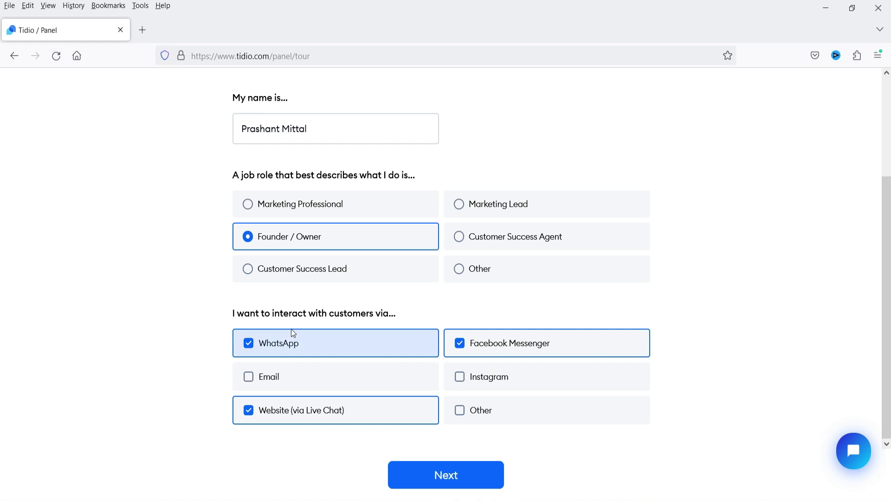
pyautogui.click(465, 480)
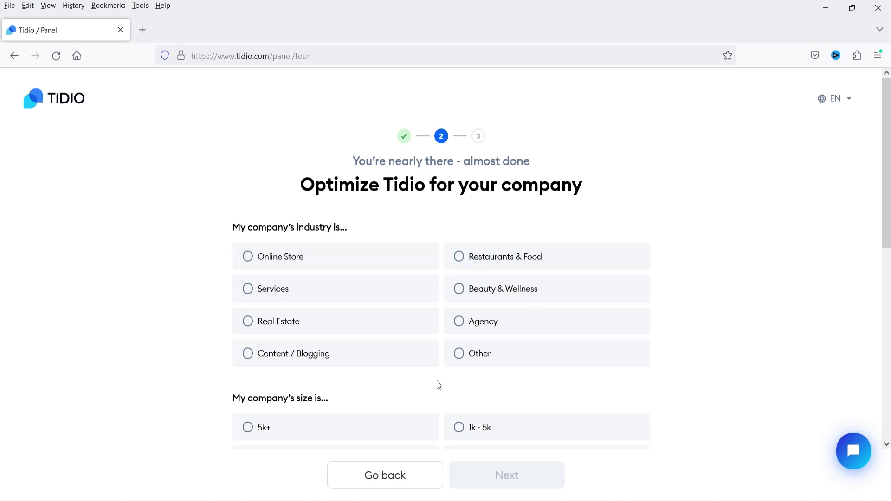
# Choose Services, 2 - 50 employees, 11 - 100 monthly inquiries and WordPress, then continue.
pyautogui.click(271, 294)
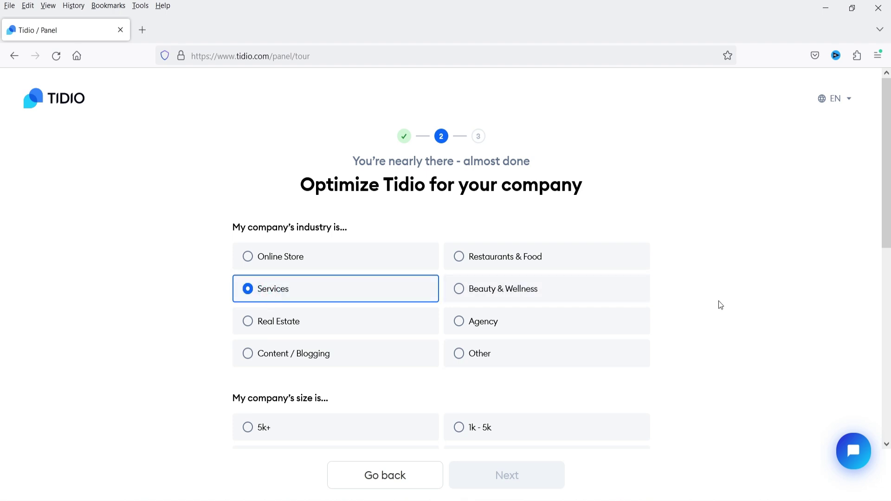
pyautogui.scroll(-2, 719, 306)
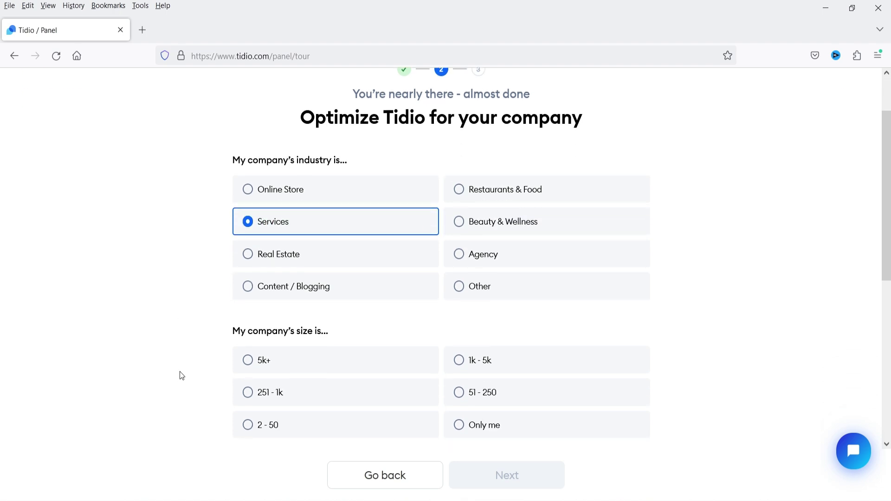
pyautogui.scroll(-6, 235, 360)
pyautogui.press('Tab')
pyautogui.press('Up')
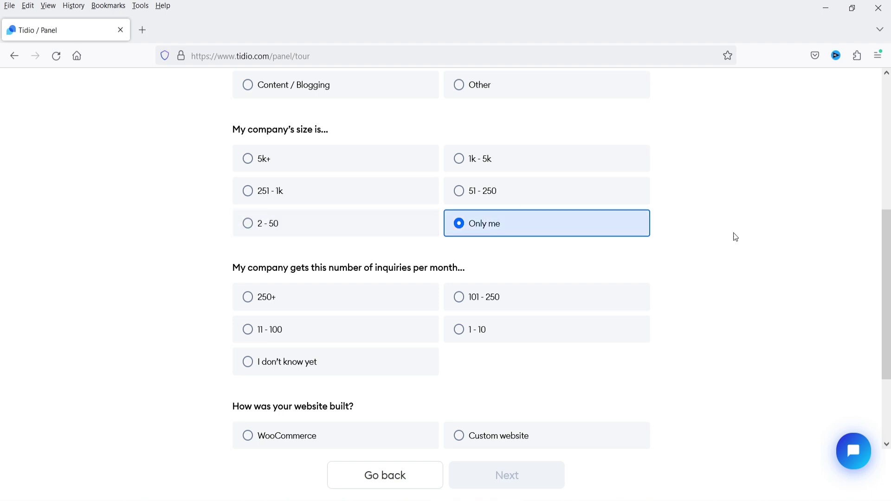
pyautogui.click(313, 231)
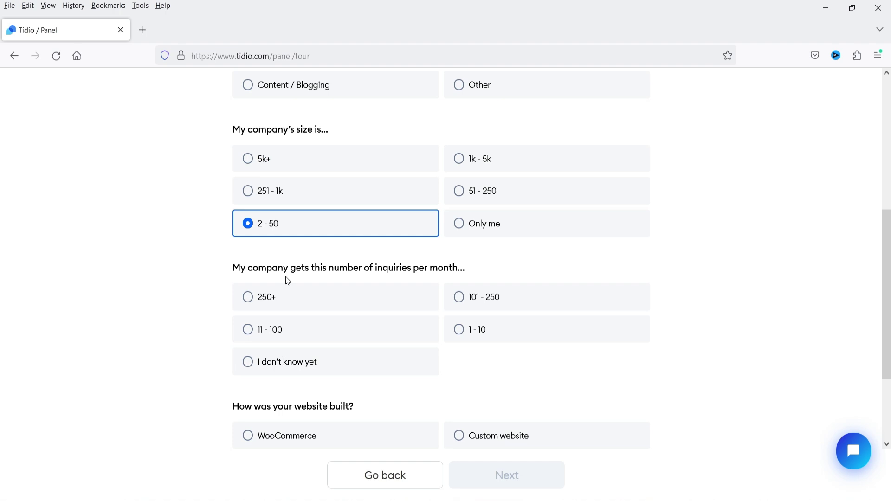
pyautogui.click(256, 335)
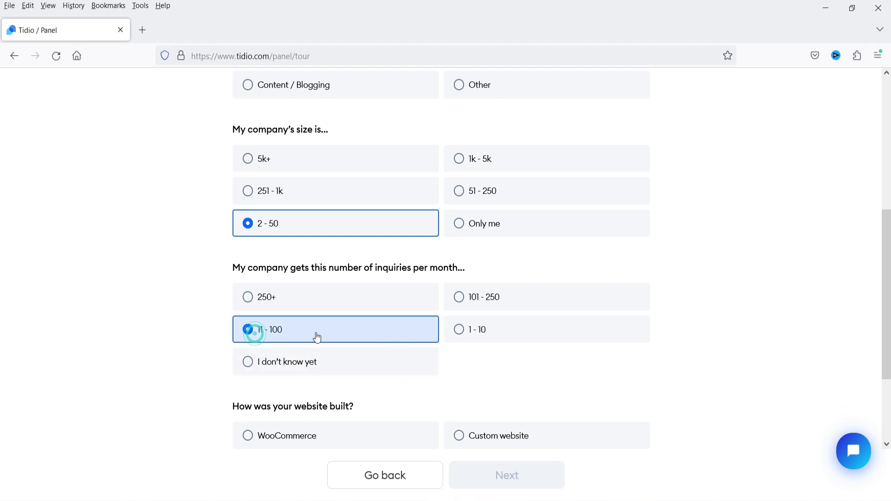
pyautogui.scroll(-3, 659, 264)
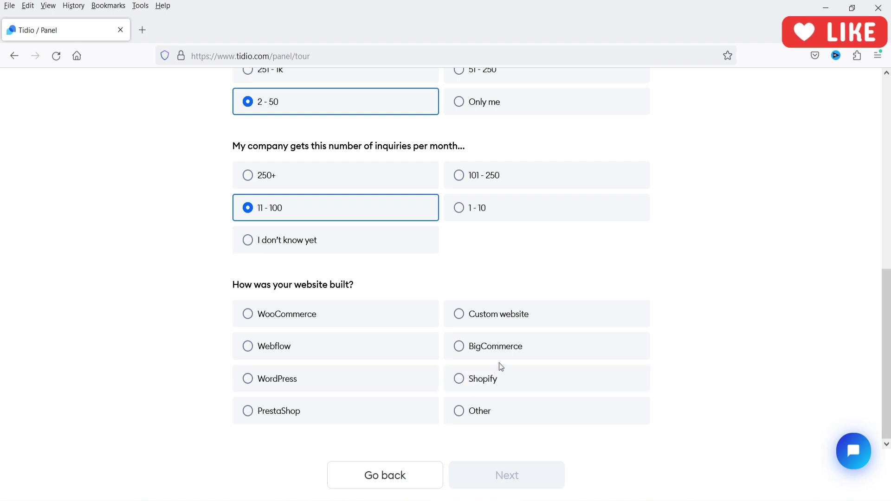
pyautogui.click(246, 387)
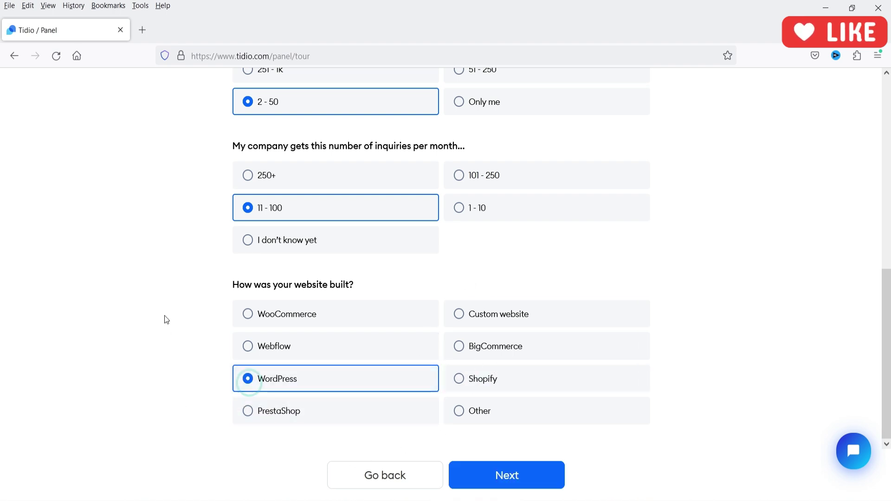
pyautogui.click(541, 475)
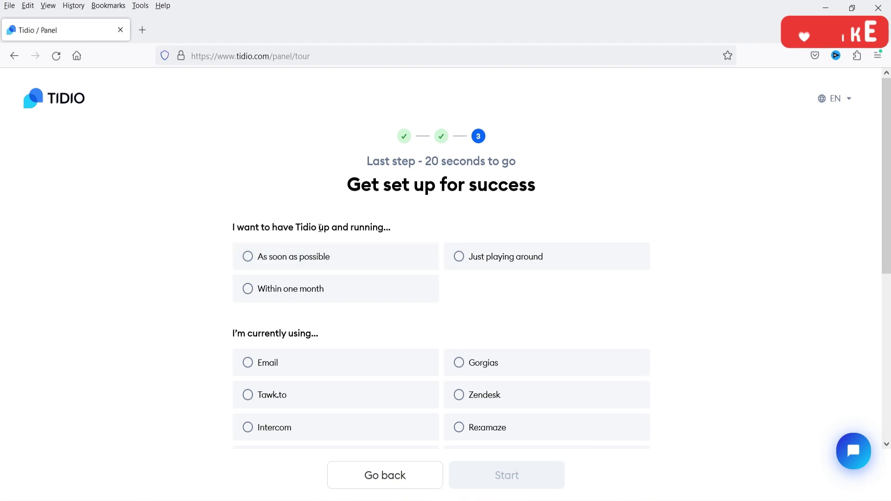
# Answer As soon as possible, Just getting started, Google, and first time using Tidio, then Start.
pyautogui.click(297, 258)
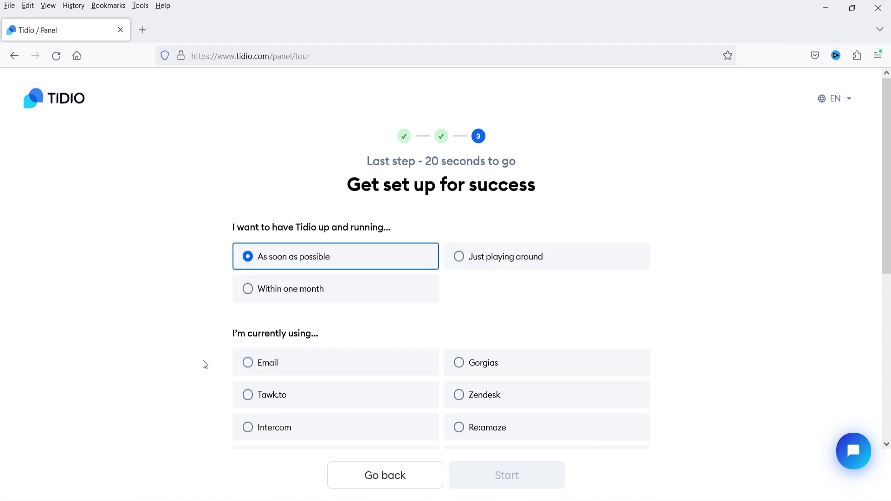
pyautogui.scroll(-3, 203, 360)
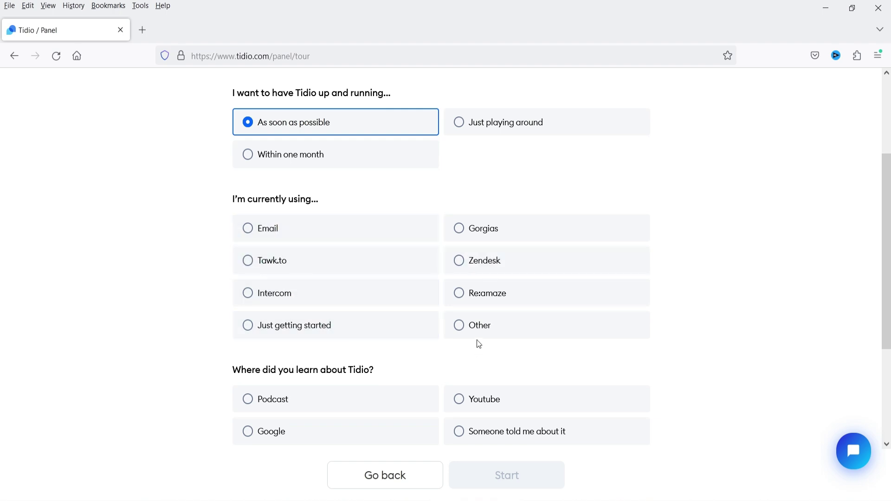
pyautogui.click(461, 325)
pyautogui.click(274, 325)
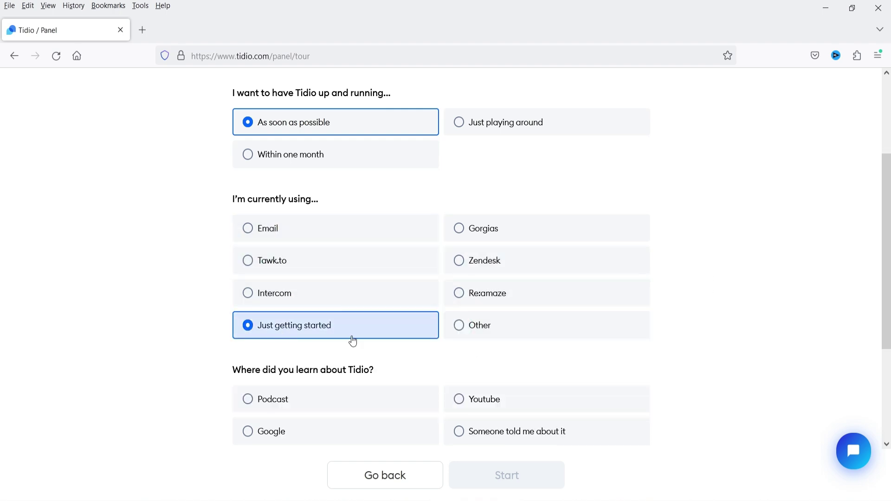
pyautogui.scroll(-3, 241, 255)
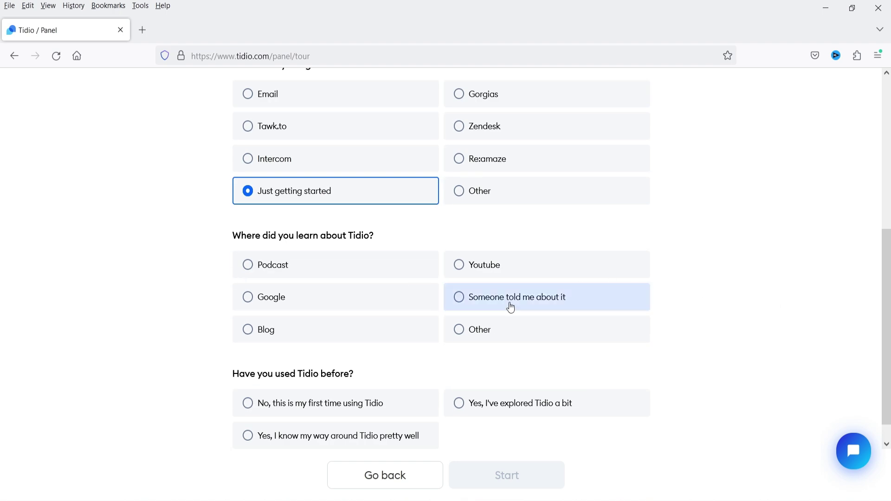
pyautogui.click(264, 300)
pyautogui.scroll(-1, 283, 273)
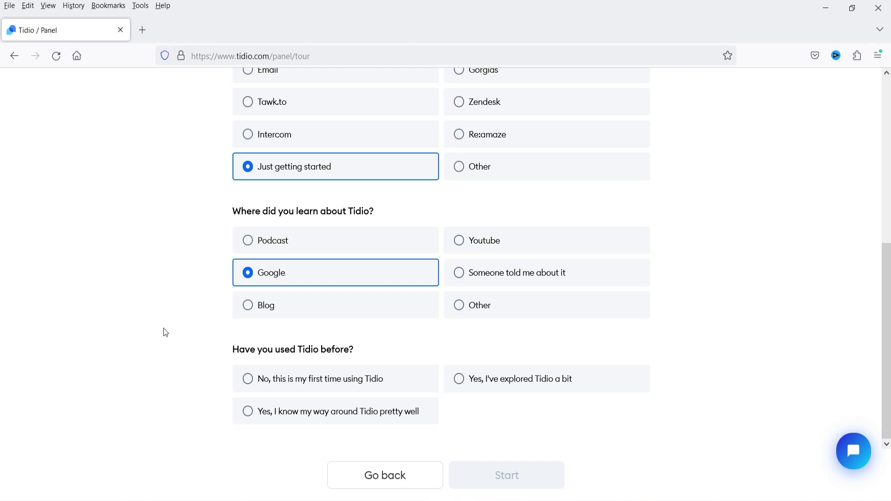
pyautogui.click(345, 383)
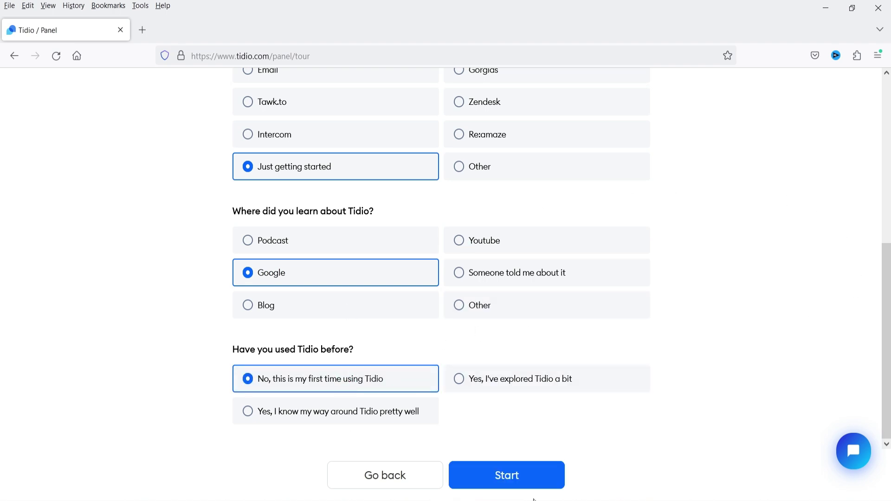
pyautogui.click(526, 485)
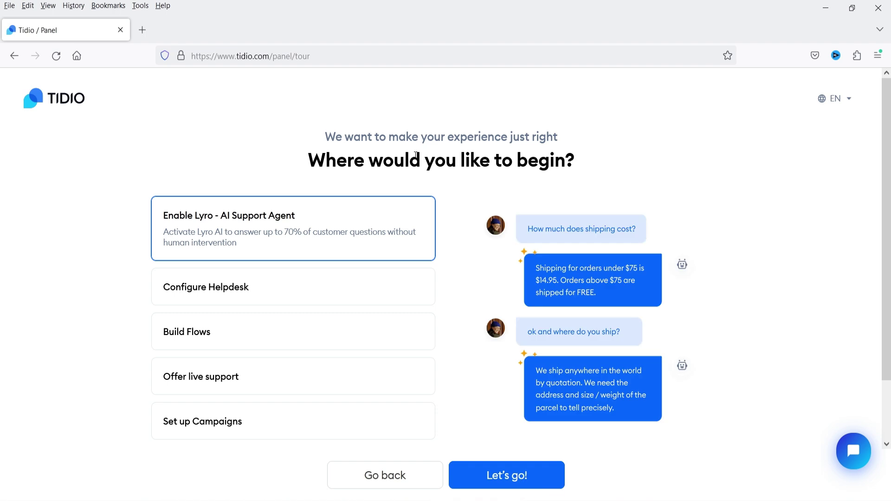
# Pick the Offer live support card and submit with Let's go!
pyautogui.click(238, 302)
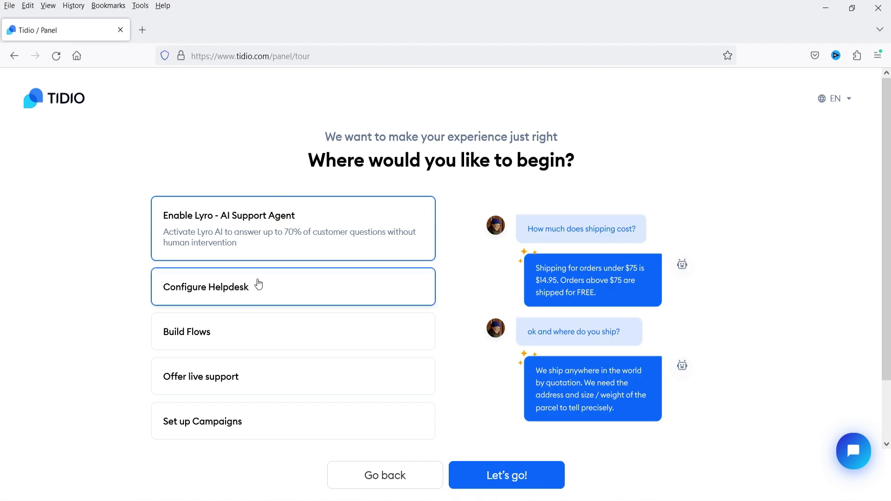
pyautogui.click(362, 375)
pyautogui.click(173, 320)
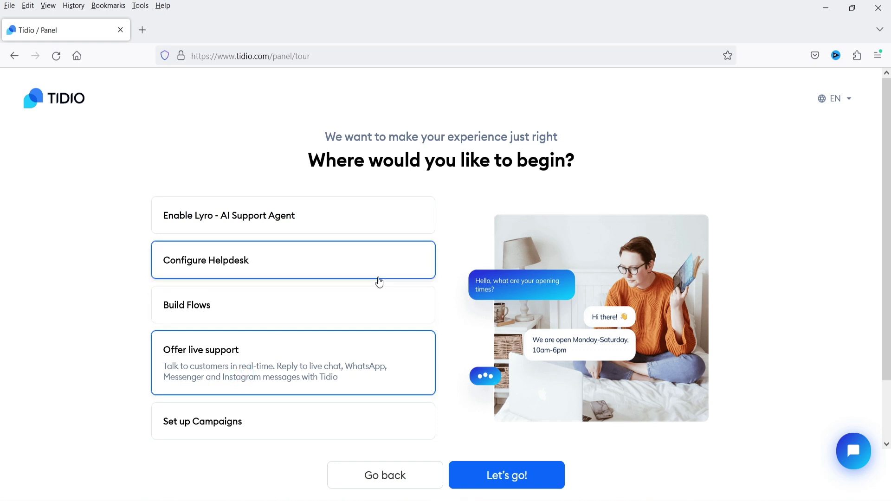
pyautogui.click(513, 486)
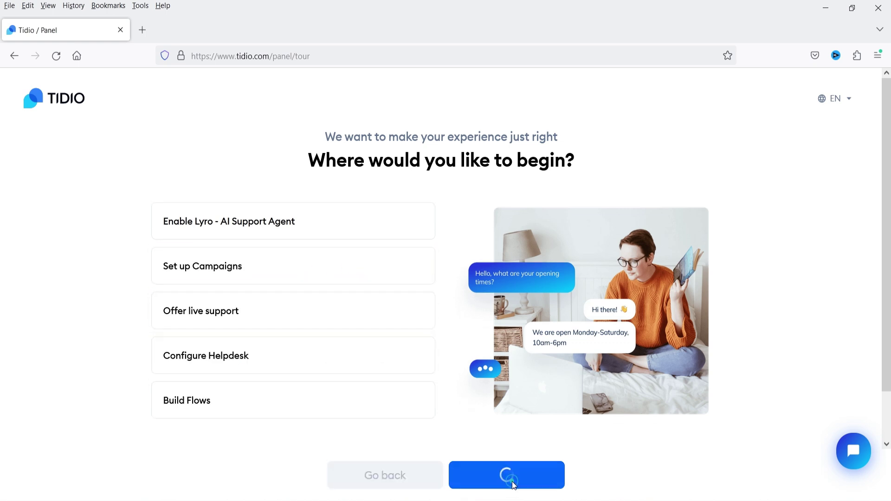
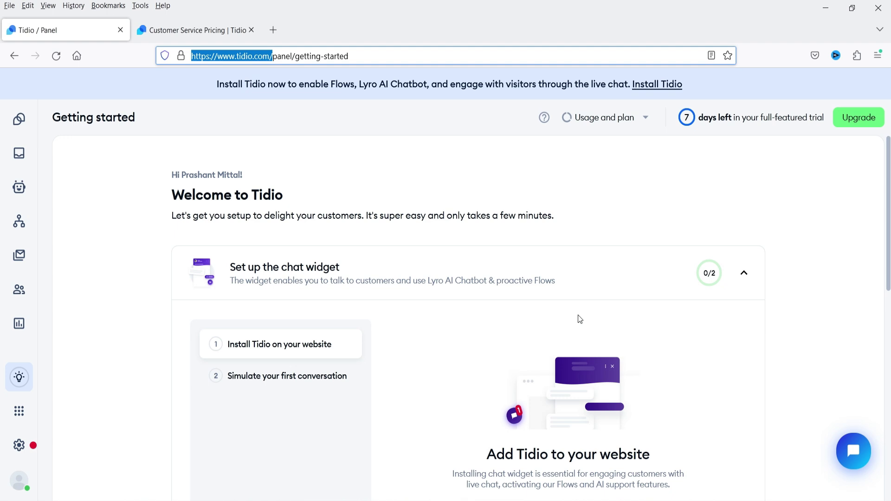
# Visit the Tidio Dashboard, dismiss the Getting started tip, and browse the Inbox.
pyautogui.click(580, 318)
pyautogui.scroll(-2, 580, 319)
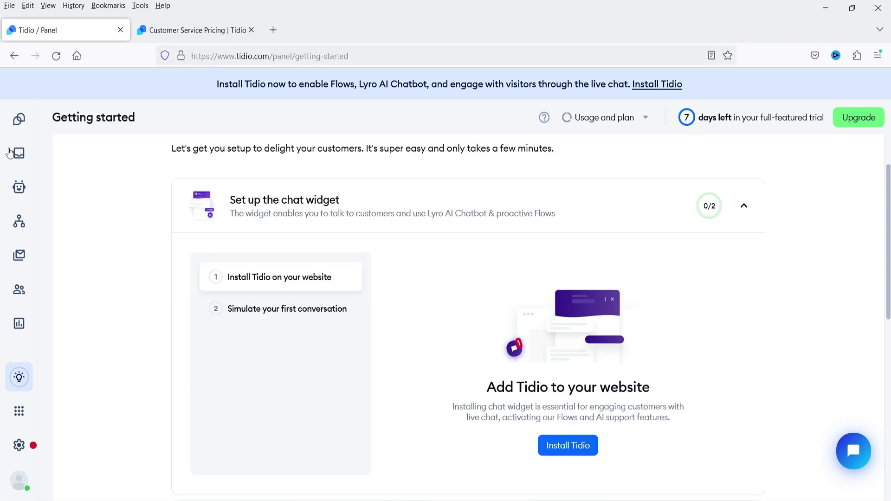
pyautogui.click(23, 125)
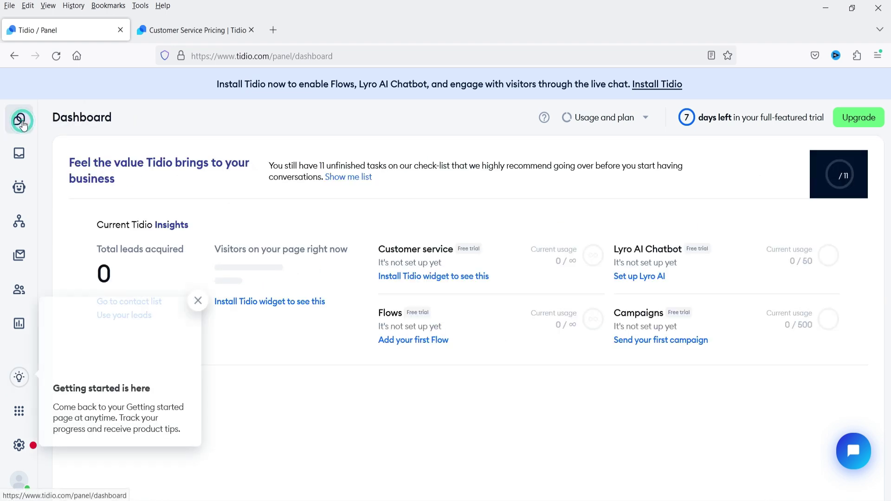
pyautogui.click(198, 300)
pyautogui.click(18, 151)
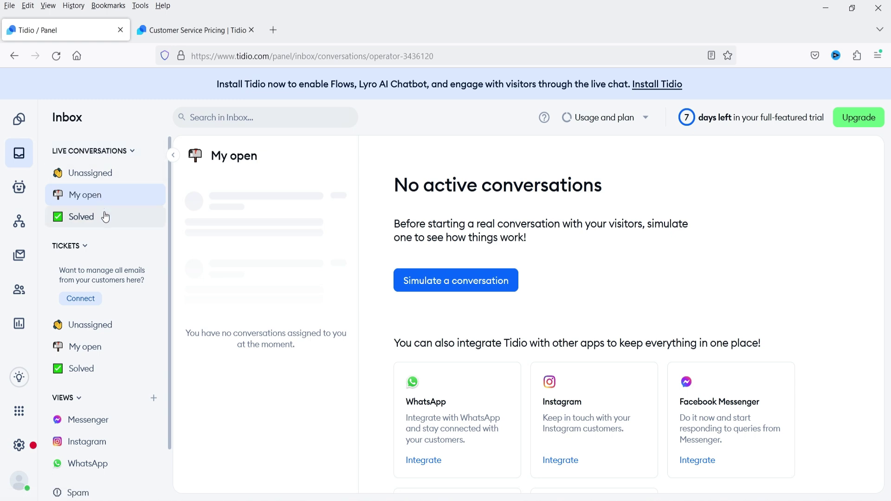
pyautogui.scroll(-2, 106, 247)
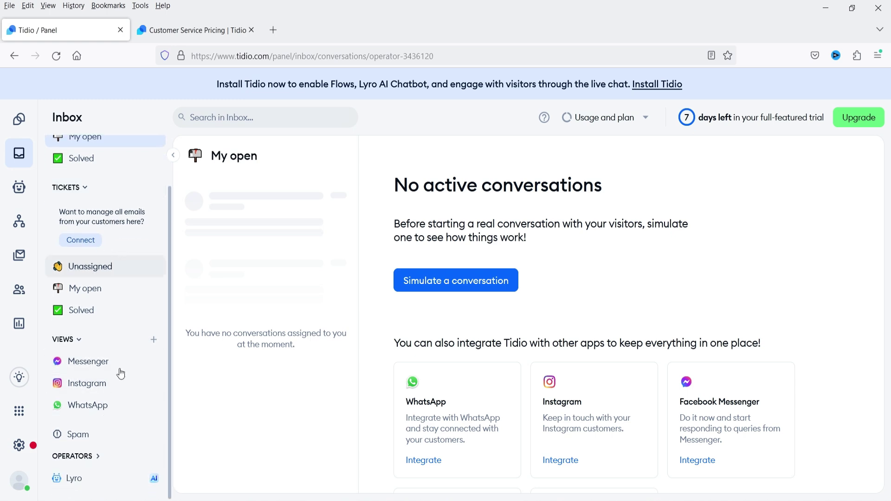
pyautogui.scroll(2, 120, 371)
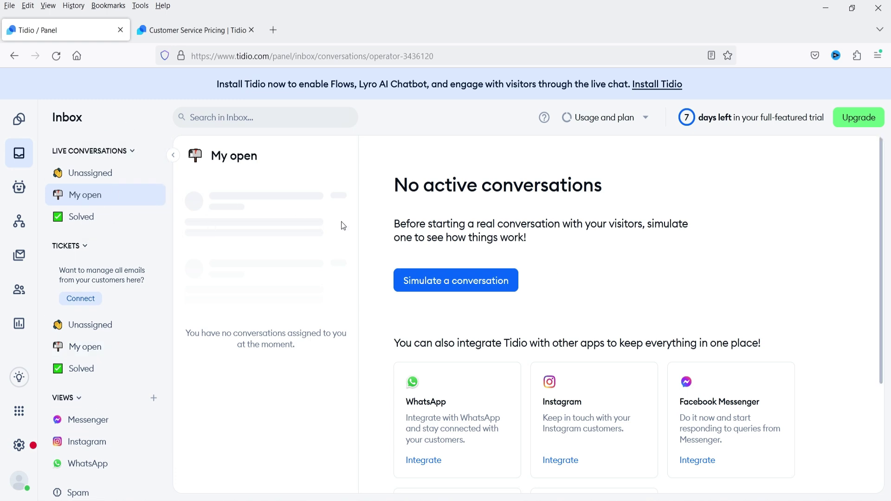
# Tour Lyro, Flows, Campaigns, Customers and Analytics, then return to Inbox > My open.
pyautogui.click(26, 188)
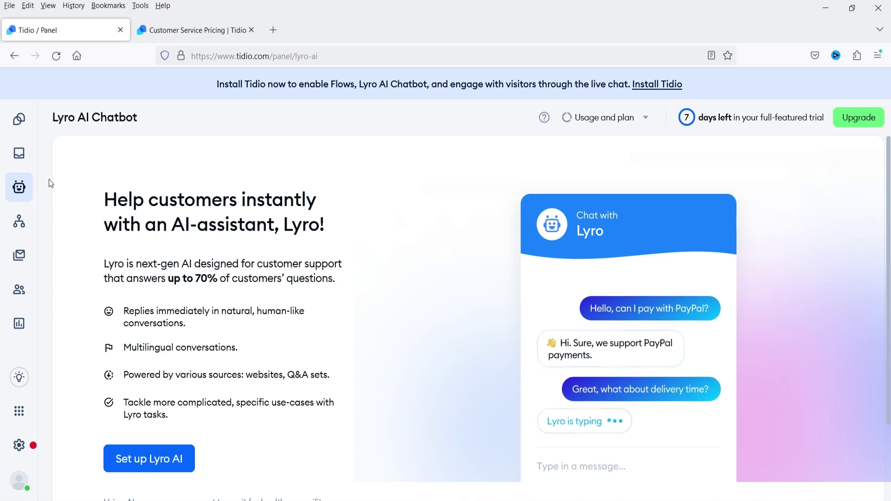
pyautogui.click(19, 223)
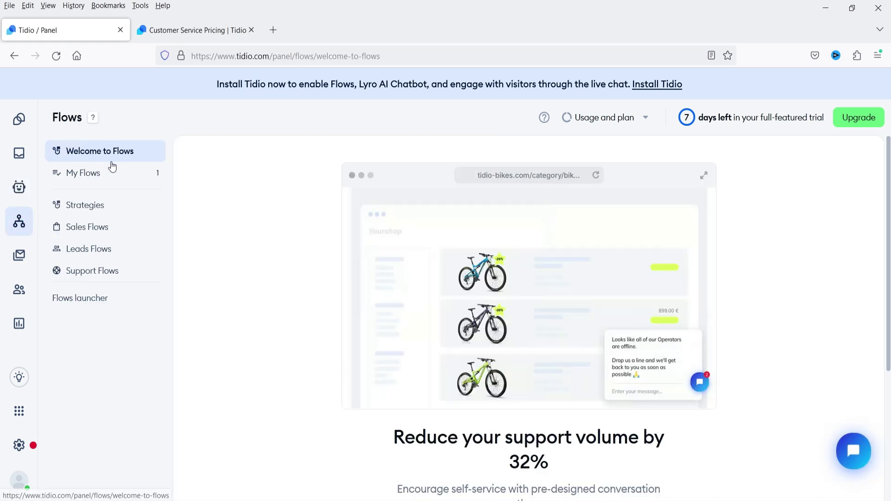
pyautogui.click(19, 258)
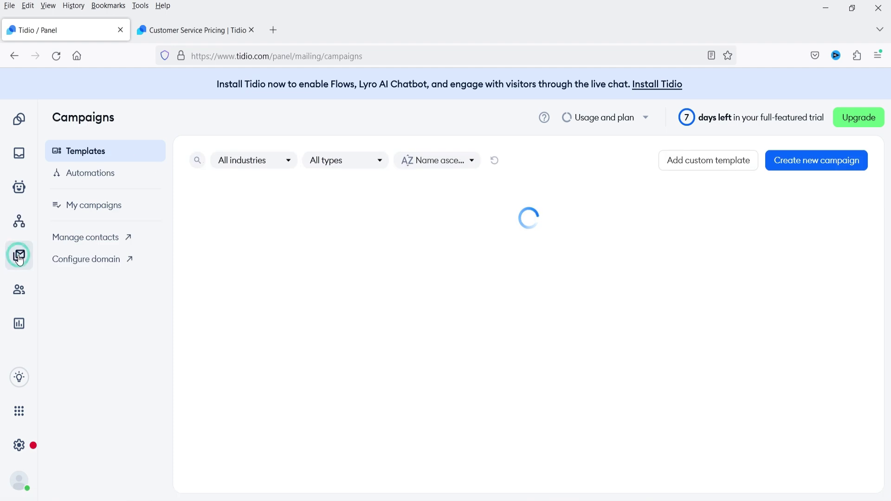
pyautogui.click(19, 292)
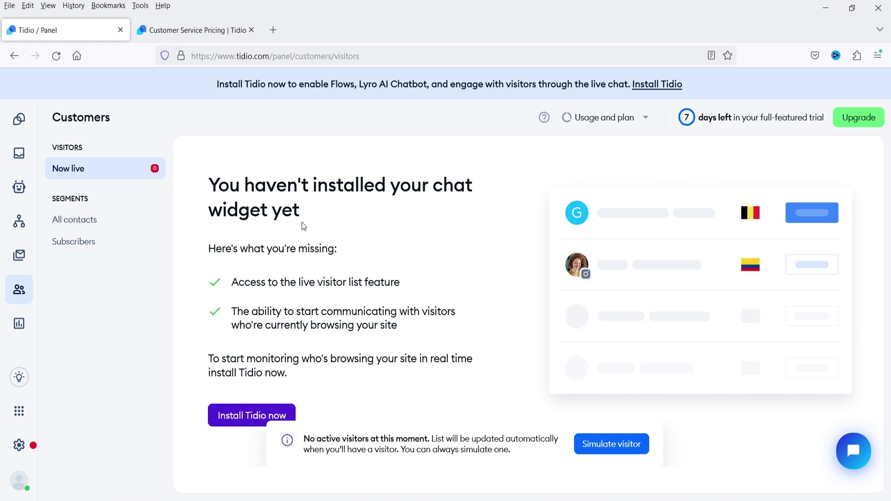
pyautogui.click(19, 323)
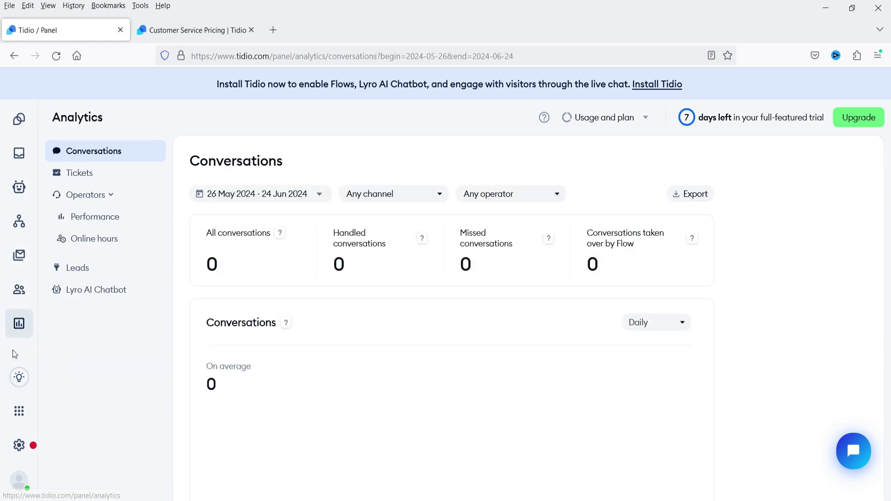
pyautogui.click(23, 123)
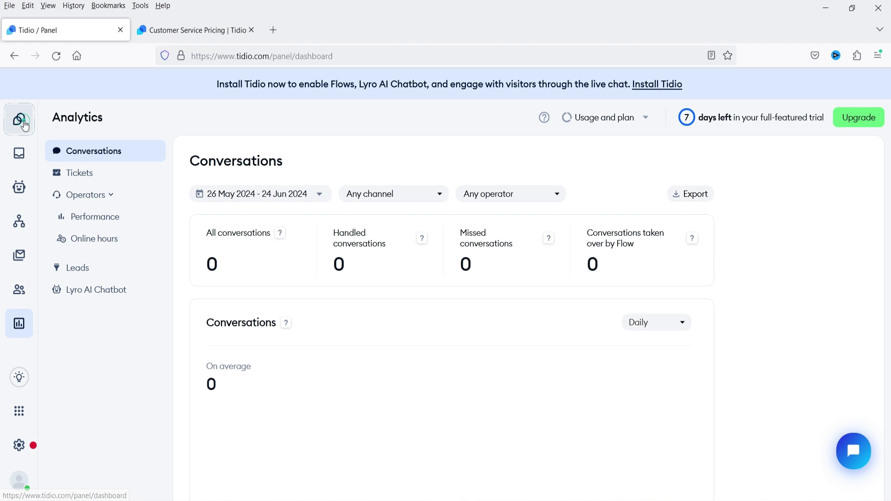
pyautogui.click(19, 153)
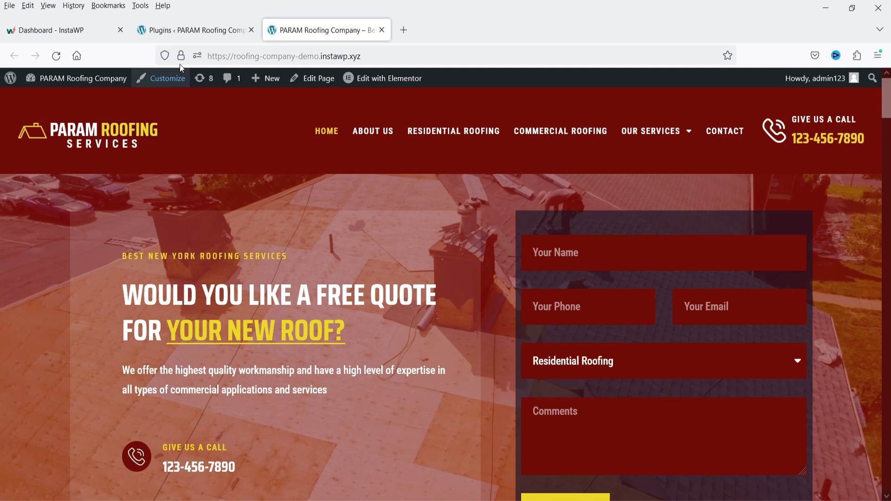
pyautogui.click(185, 31)
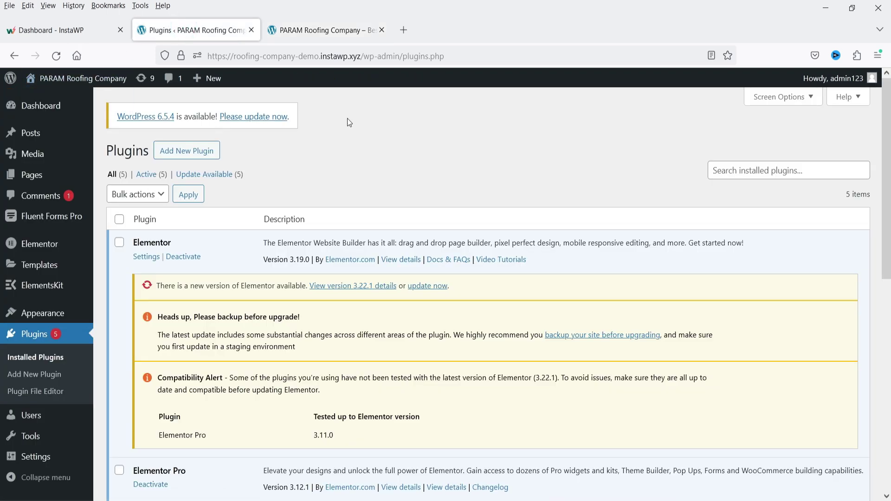
# Search plugins for 'tidio', install and activate Tidio – Live Chat & AI Chatbots, and open Tidio Chat.
pyautogui.click(26, 375)
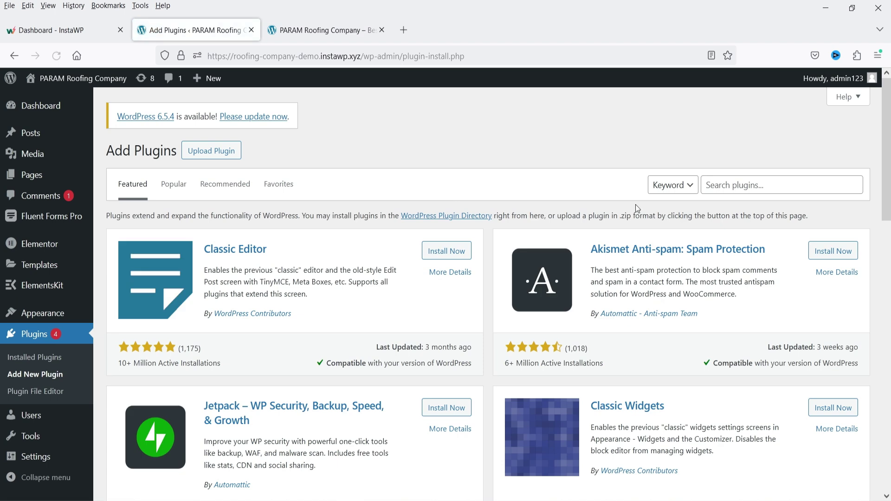
pyautogui.click(768, 184)
pyautogui.write('tidio')
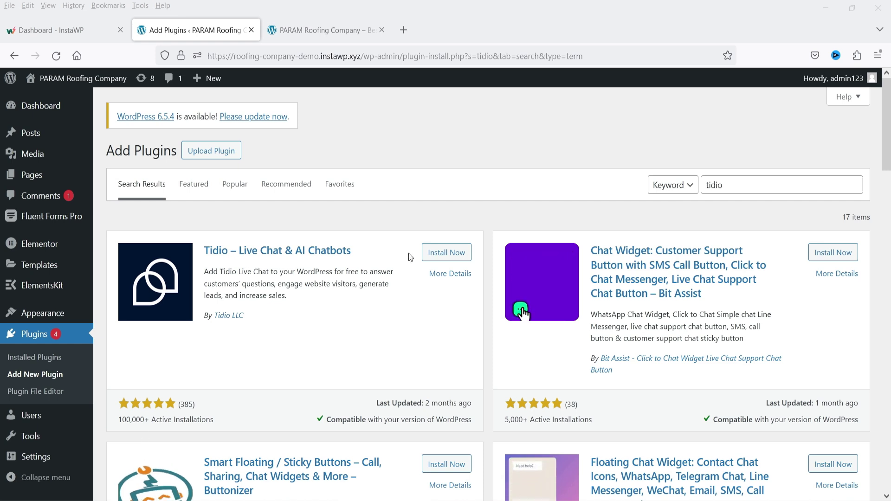
pyautogui.click(462, 253)
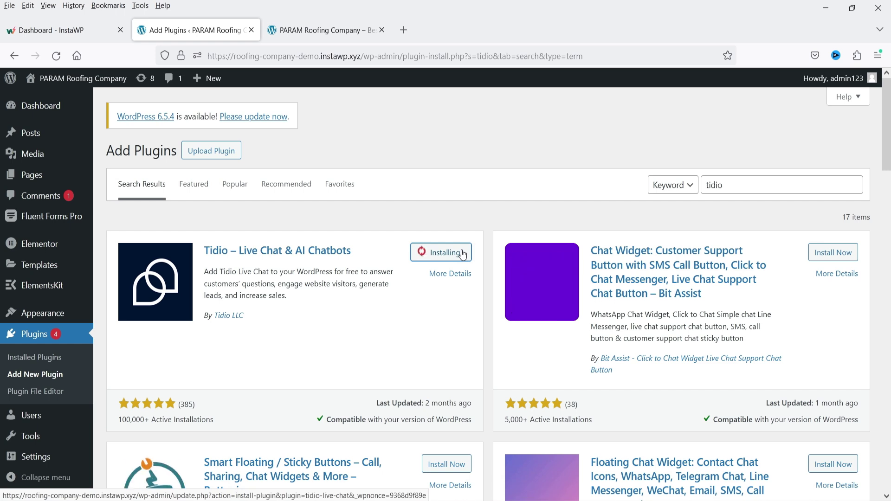
pyautogui.click(461, 253)
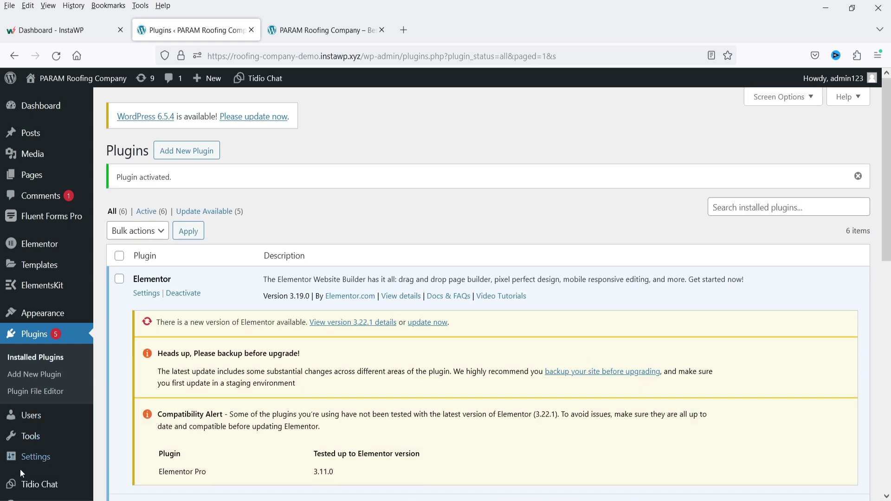
pyautogui.click(35, 485)
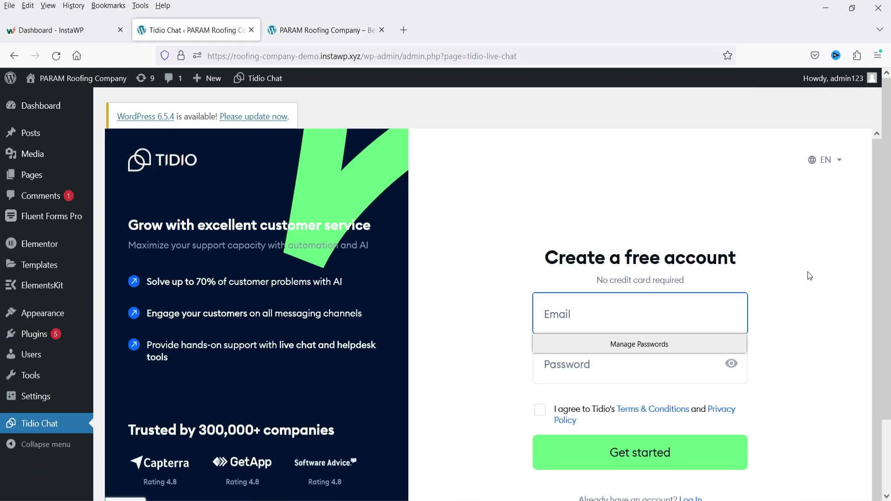
# Log in to the existing Tidio account with its email and password.
pyautogui.scroll(-3, 752, 272)
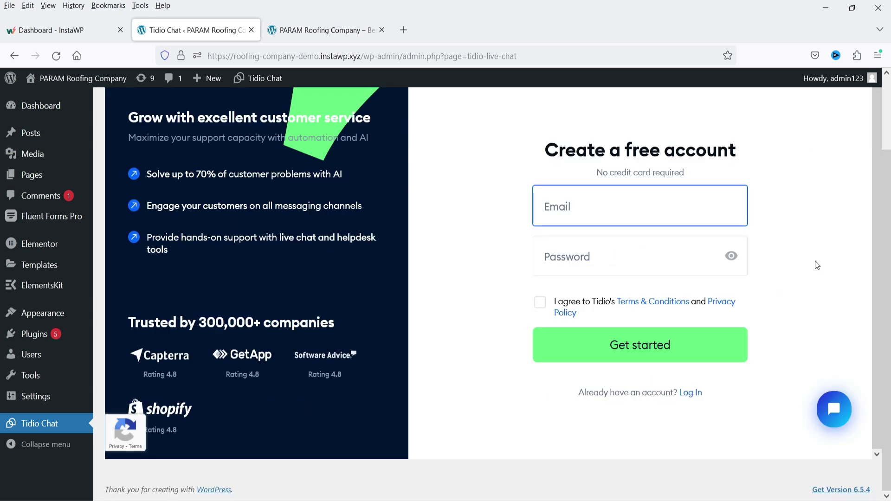
pyautogui.click(691, 393)
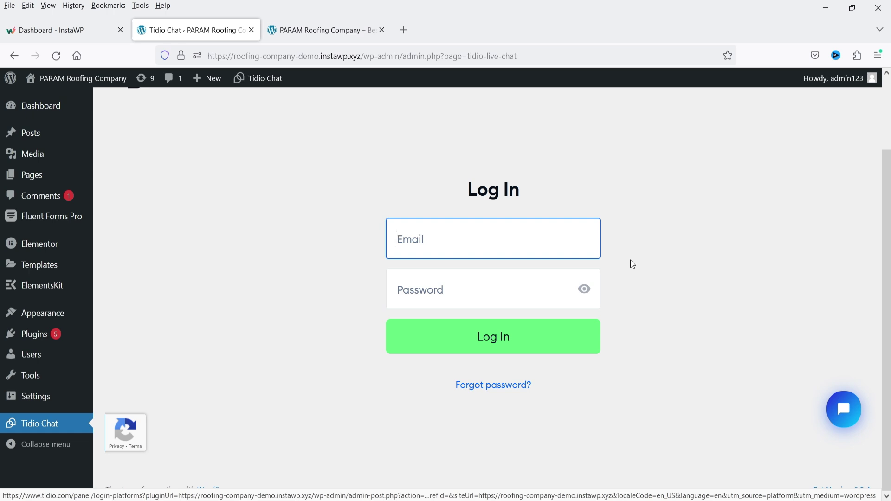
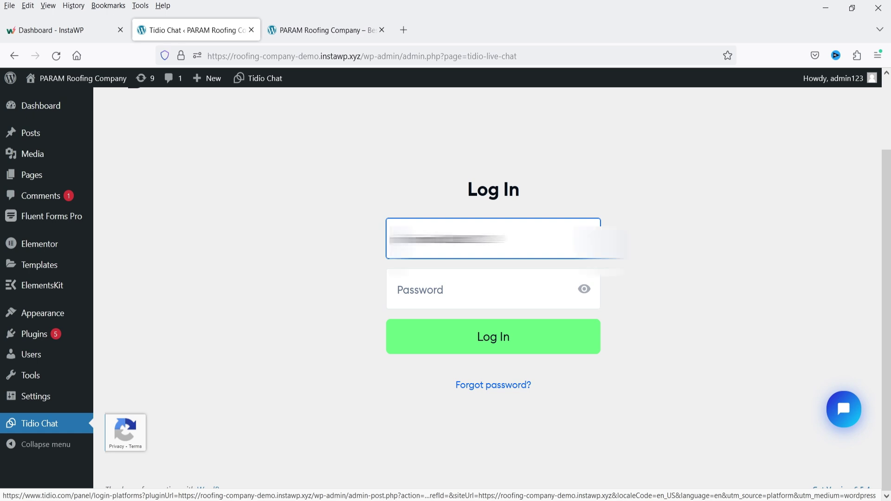
pyautogui.press('Tab')
pyautogui.click(521, 344)
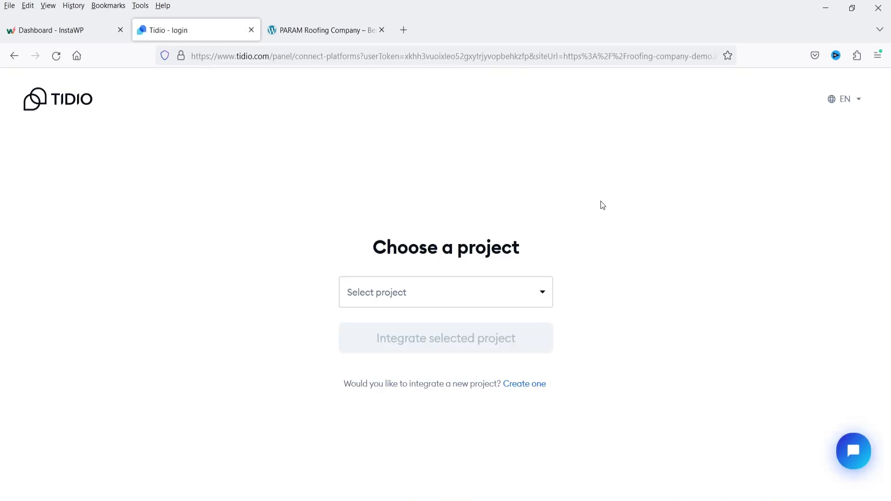
# Select and integrate the roofing-company-demo.instawp.xyz/ project with the WordPress site.
pyautogui.click(449, 293)
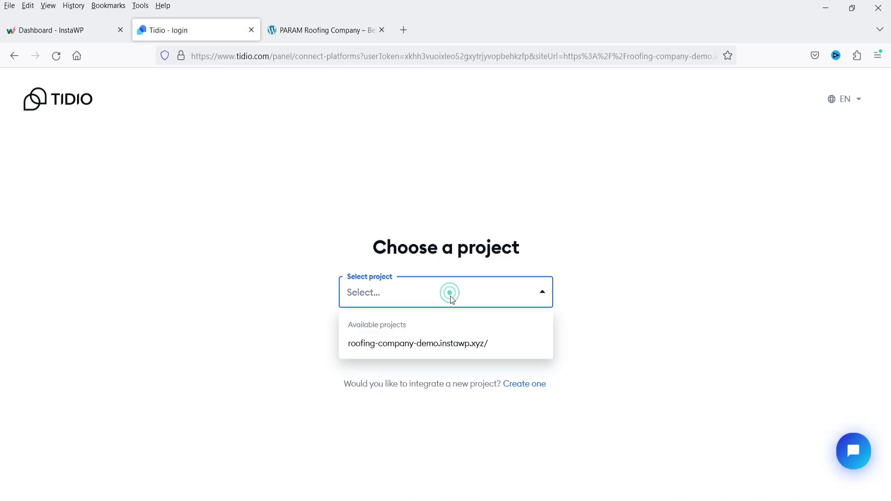
pyautogui.click(425, 353)
pyautogui.click(424, 352)
pyautogui.click(447, 352)
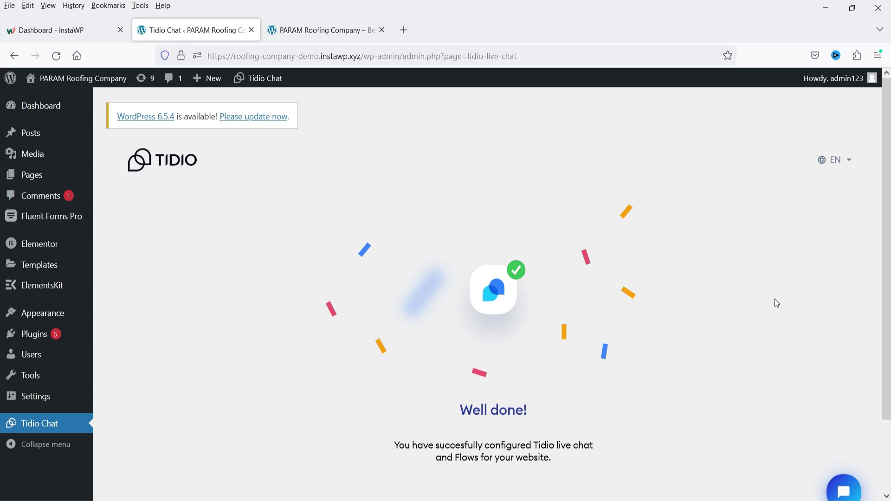
pyautogui.scroll(-2, 718, 293)
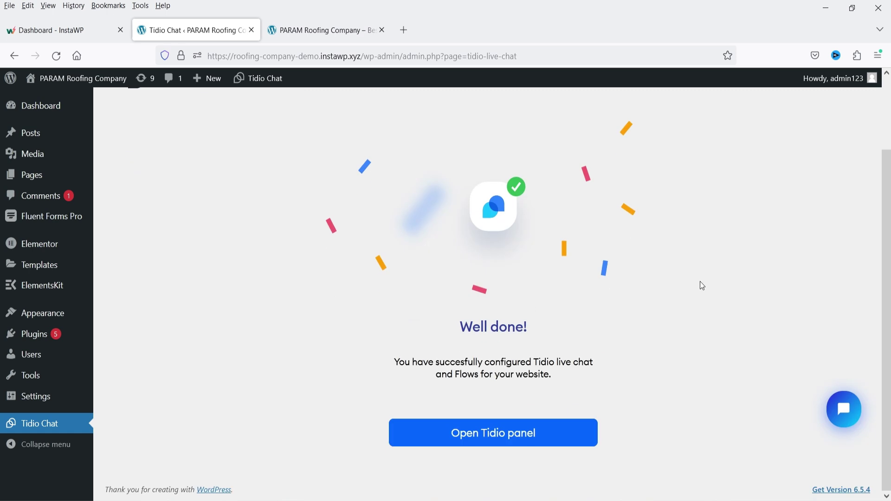
# Reload the PARAM Roofing site, open the Tidio chat widget to confirm it works, then minimize it.
pyautogui.click(528, 442)
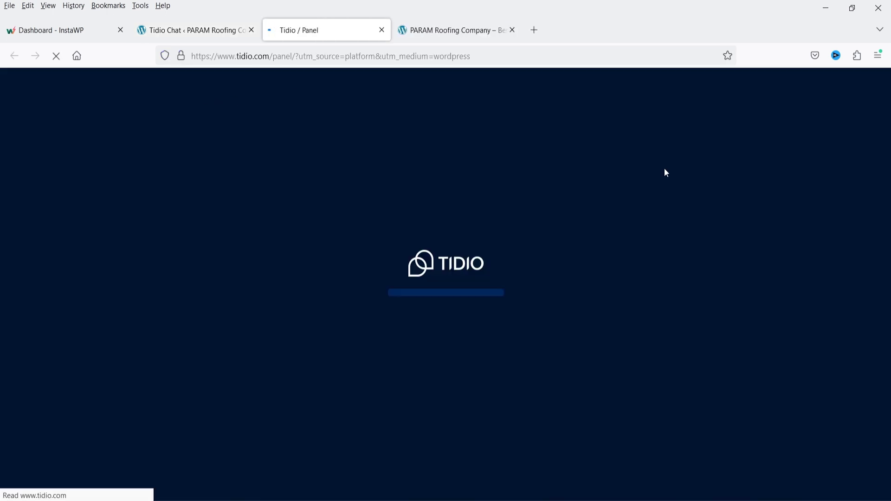
pyautogui.click(179, 30)
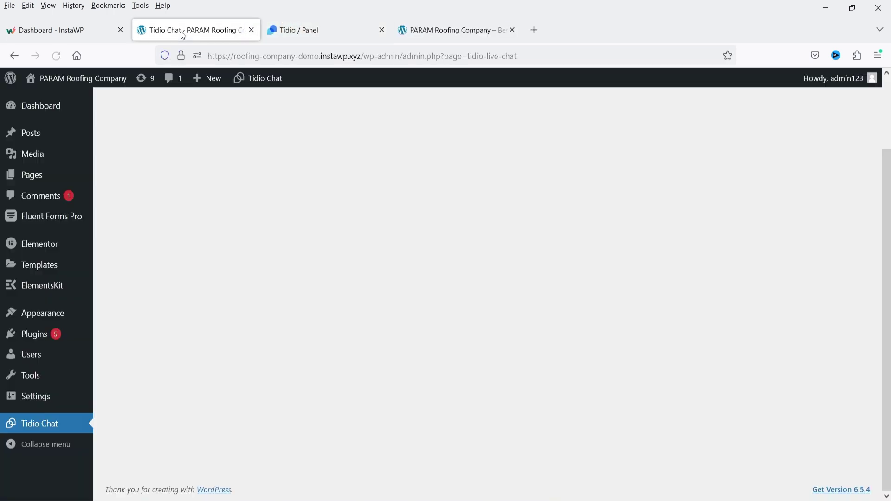
pyautogui.click(316, 39)
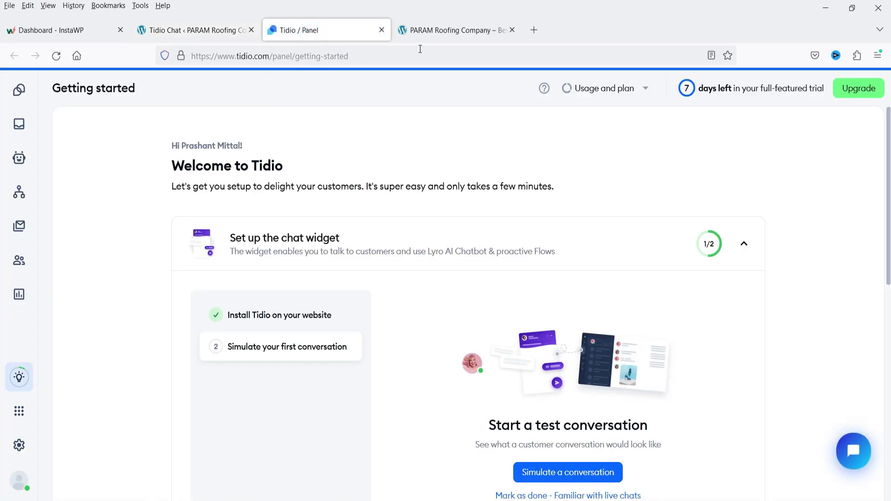
pyautogui.click(435, 30)
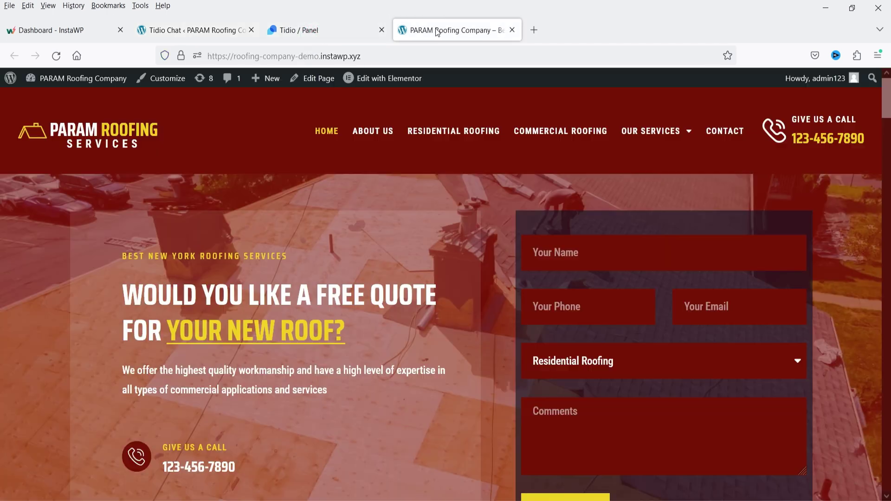
pyautogui.click(56, 56)
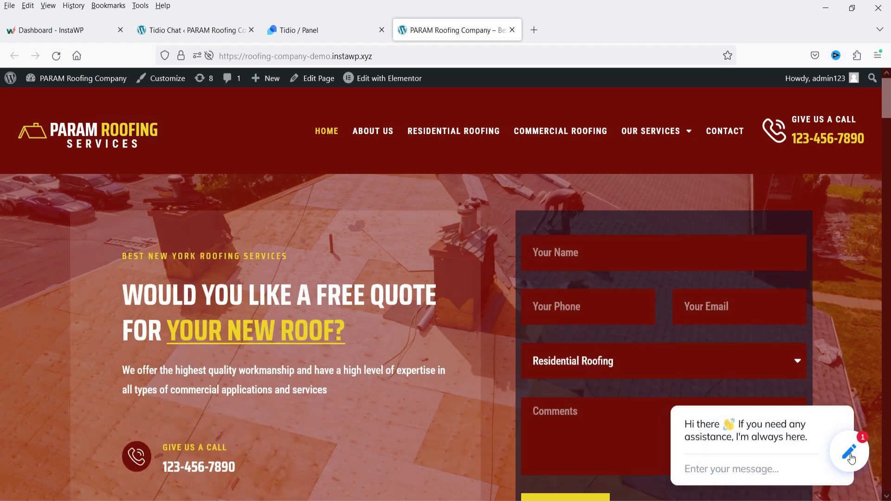
pyautogui.click(850, 454)
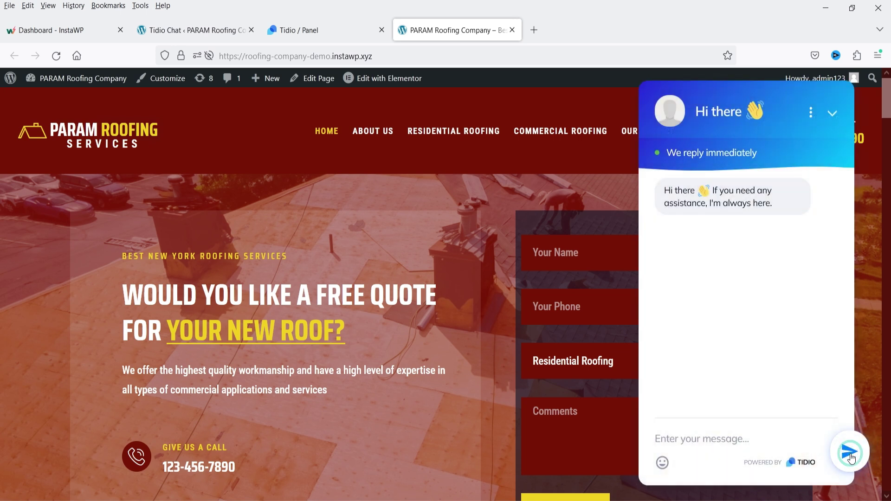
pyautogui.click(834, 119)
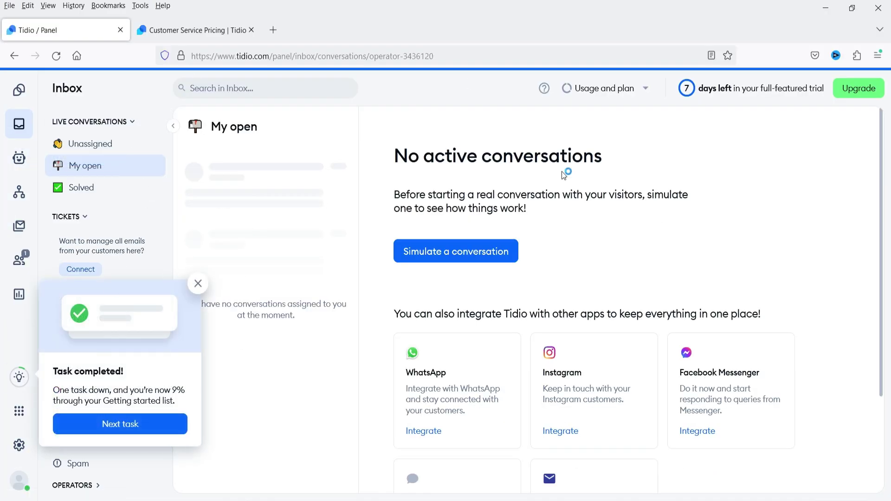
# In Live Chat Appearance settings, set the widget background to the purple swatch.
pyautogui.click(197, 283)
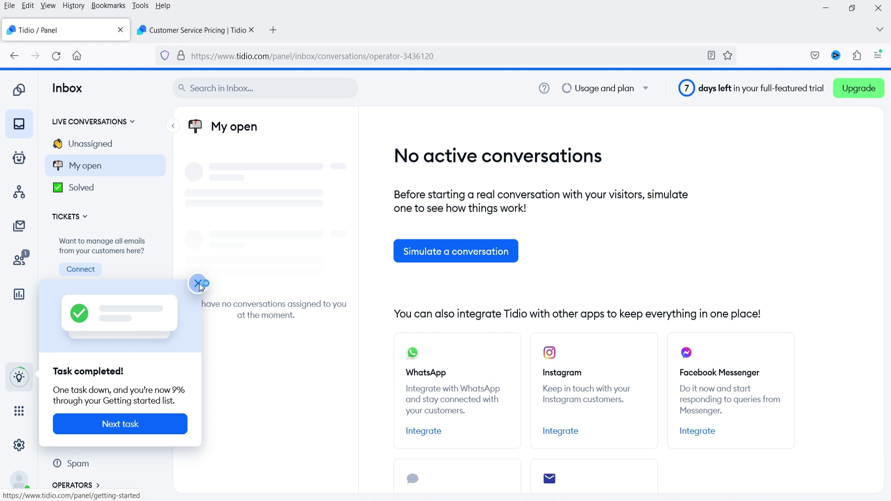
pyautogui.click(19, 446)
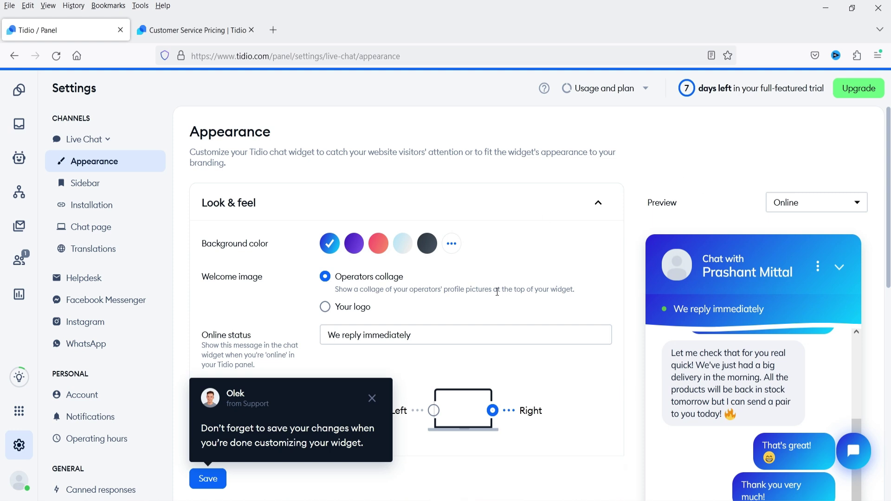
pyautogui.click(371, 400)
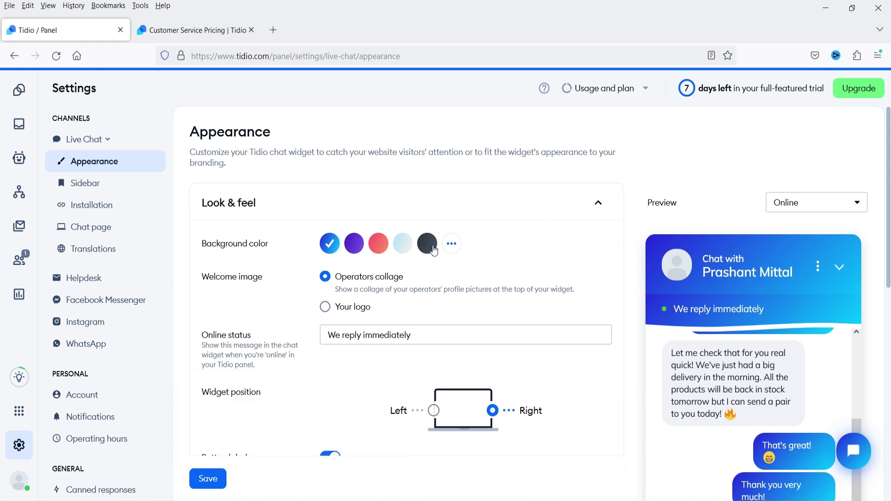
pyautogui.click(452, 245)
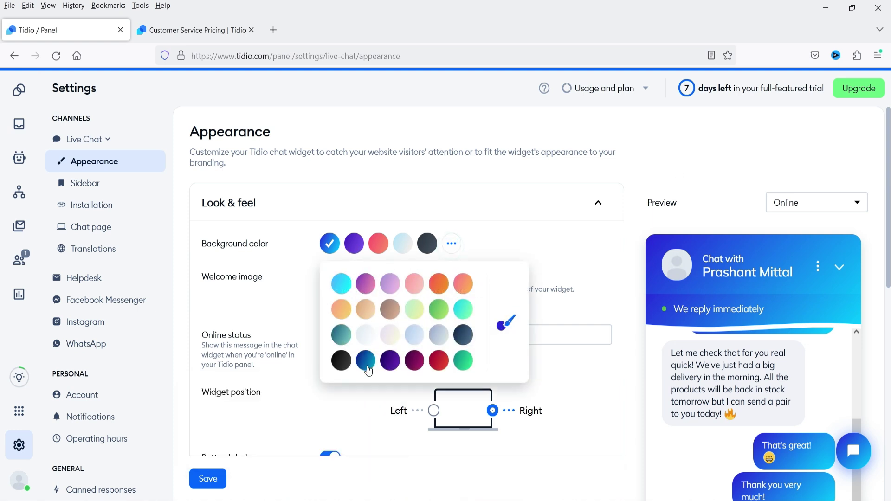
pyautogui.click(391, 365)
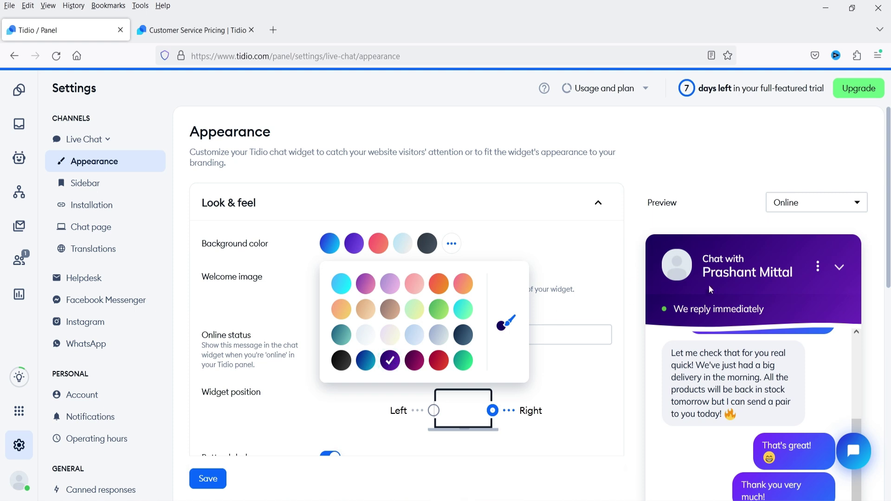
pyautogui.click(464, 362)
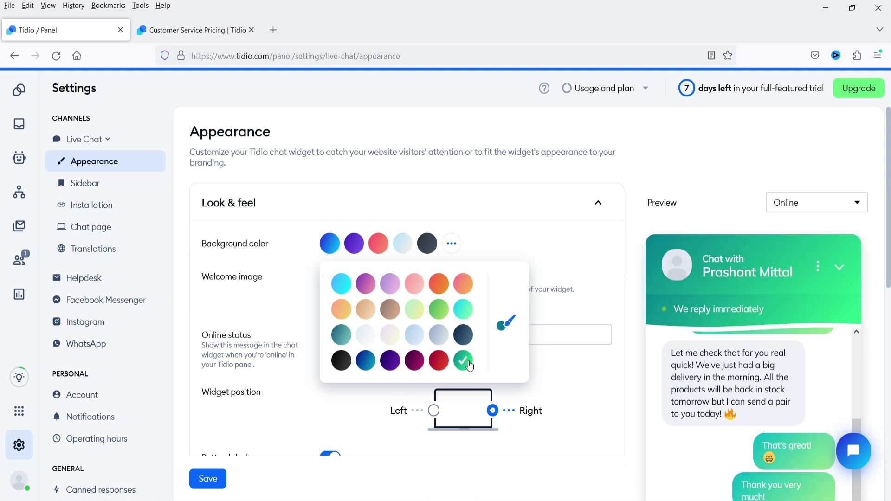
pyautogui.click(390, 365)
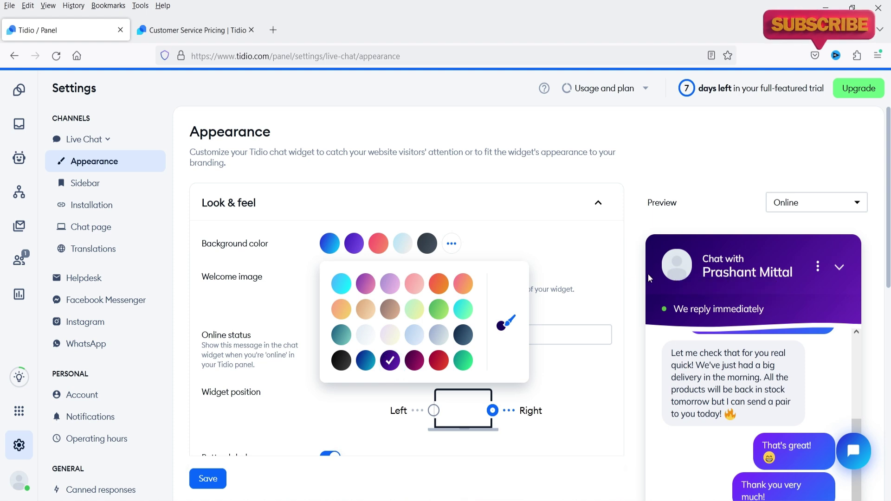
pyautogui.click(580, 274)
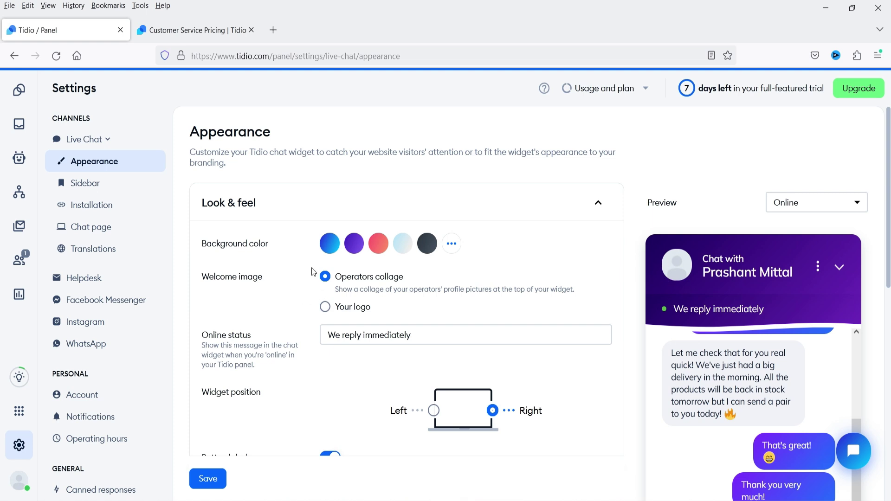
# Keep the operators collage welcome image and change the online status to 'Currently Online'.
pyautogui.scroll(-3, 466, 263)
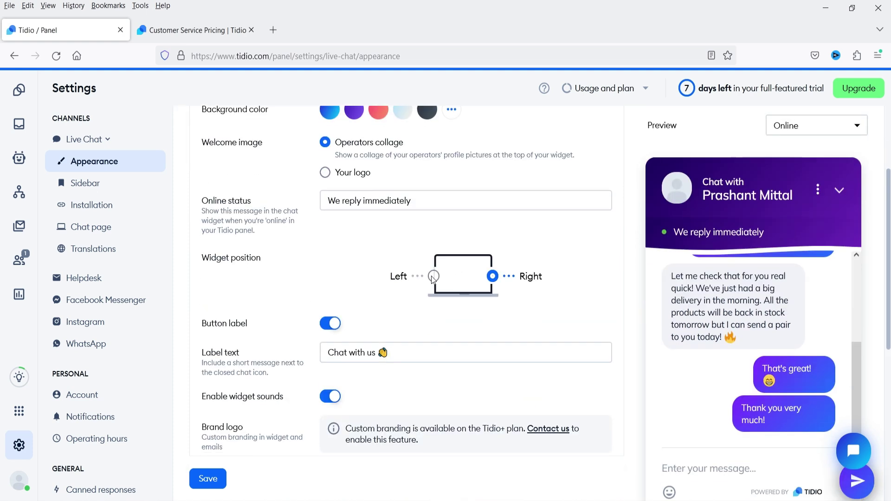
pyautogui.click(326, 172)
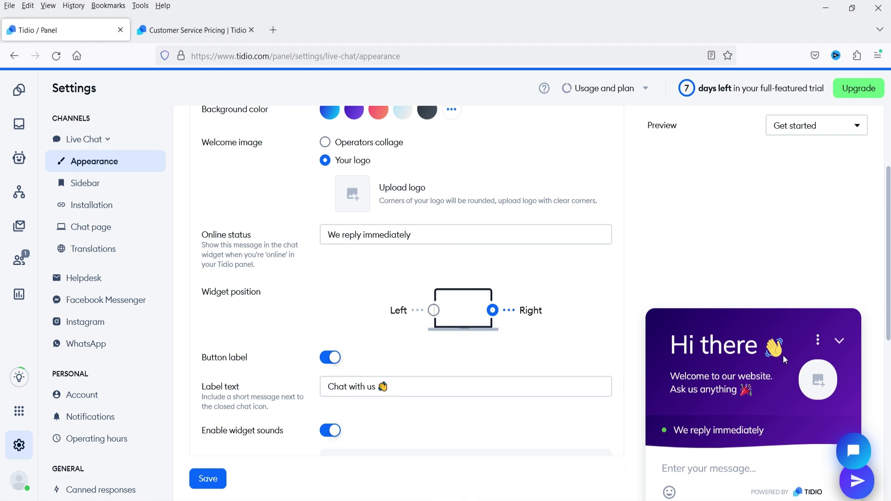
pyautogui.click(325, 143)
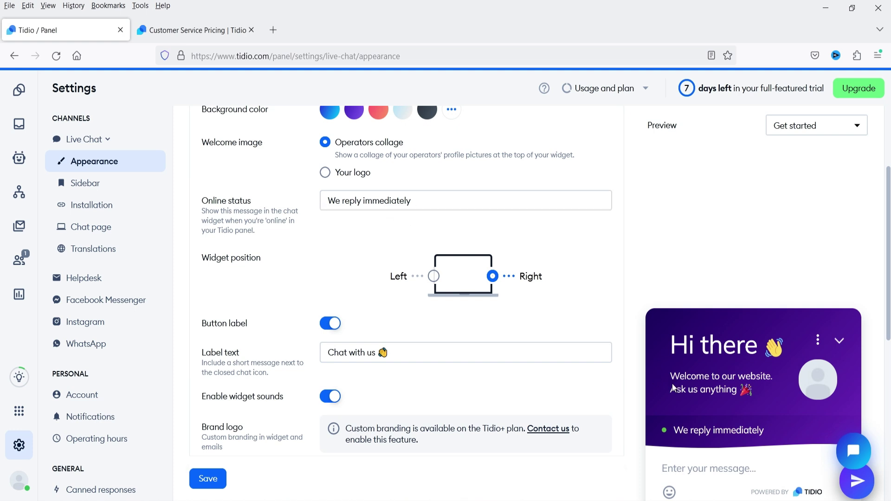
pyautogui.moveTo(674, 432); pyautogui.dragTo(763, 431)
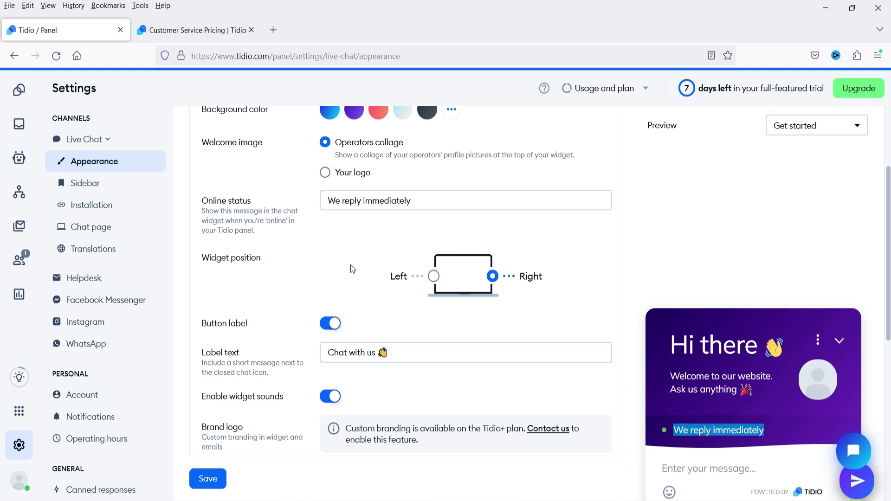
pyautogui.tripleClick(430, 203)
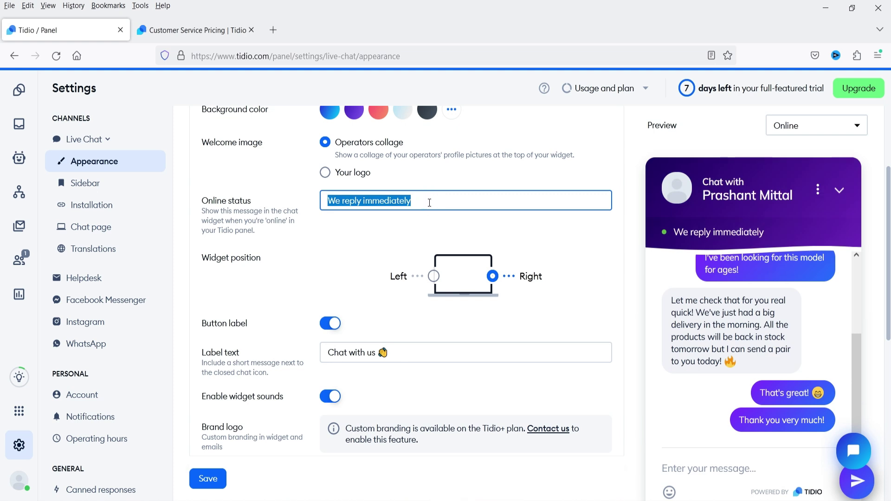
pyautogui.write('Current')
pyautogui.write('ly Online')
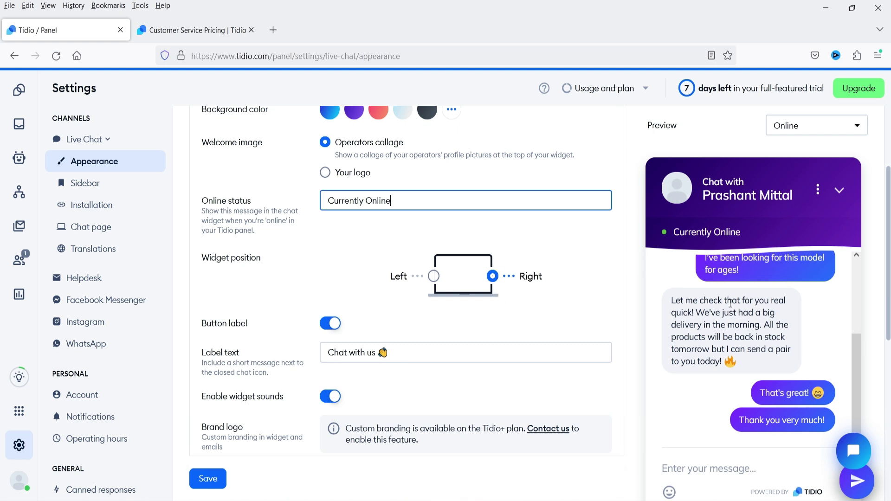
# Keep the widget positioned on the right and check it in the chat preview.
pyautogui.click(433, 276)
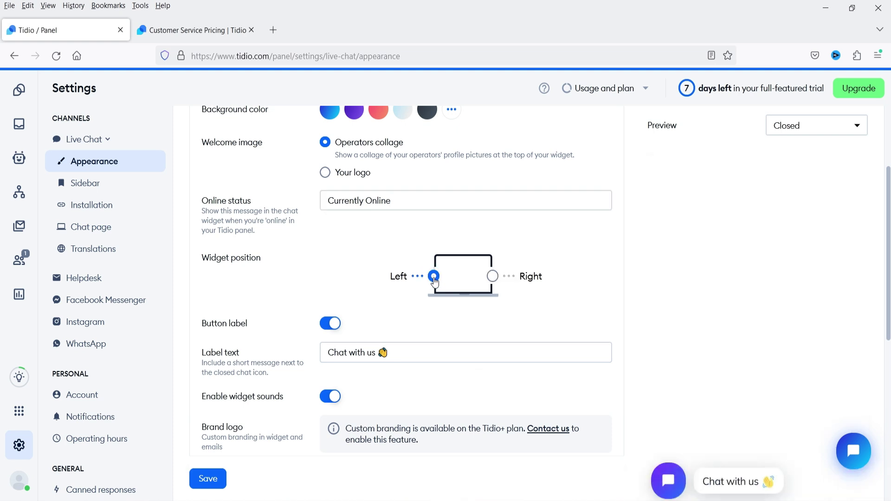
pyautogui.click(493, 278)
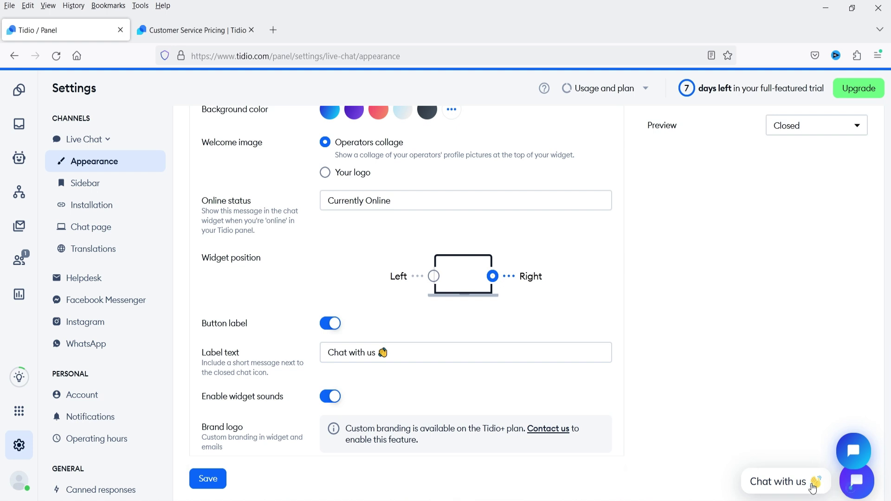
pyautogui.click(852, 482)
pyautogui.scroll(-2, 403, 337)
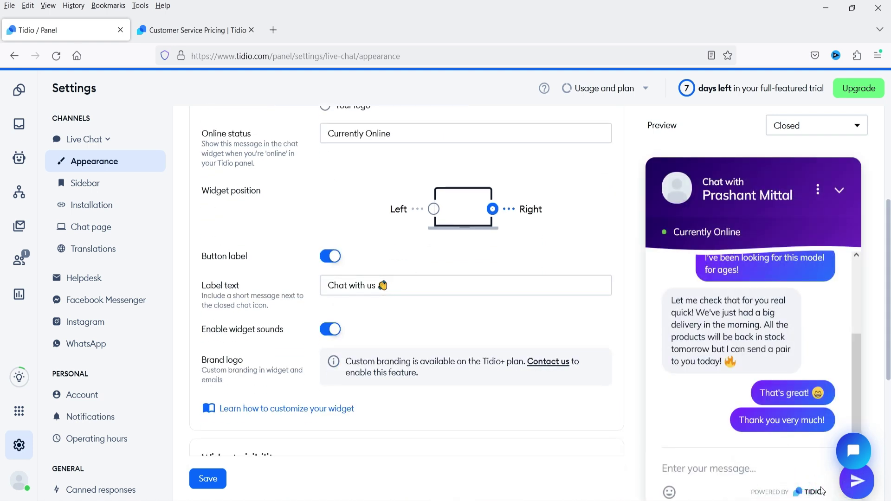
pyautogui.click(836, 191)
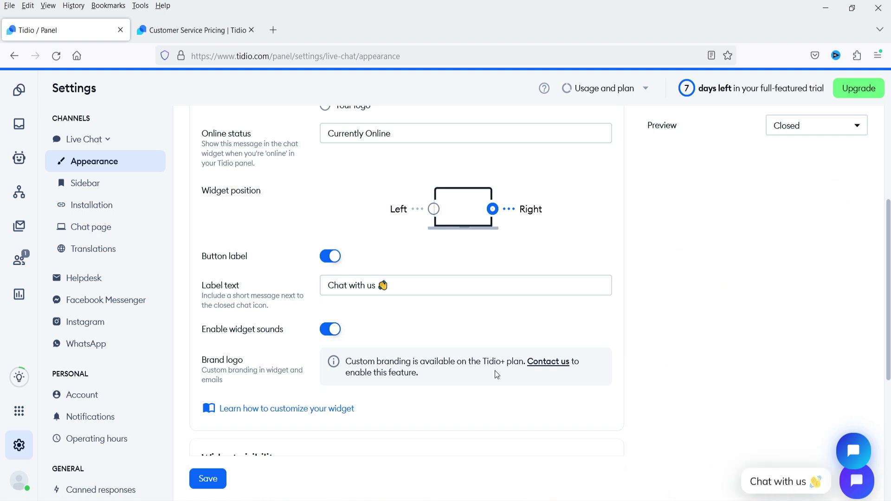
# Replace the 'Chat with us' button label with 'How may I help you?'.
pyautogui.tripleClick(378, 284)
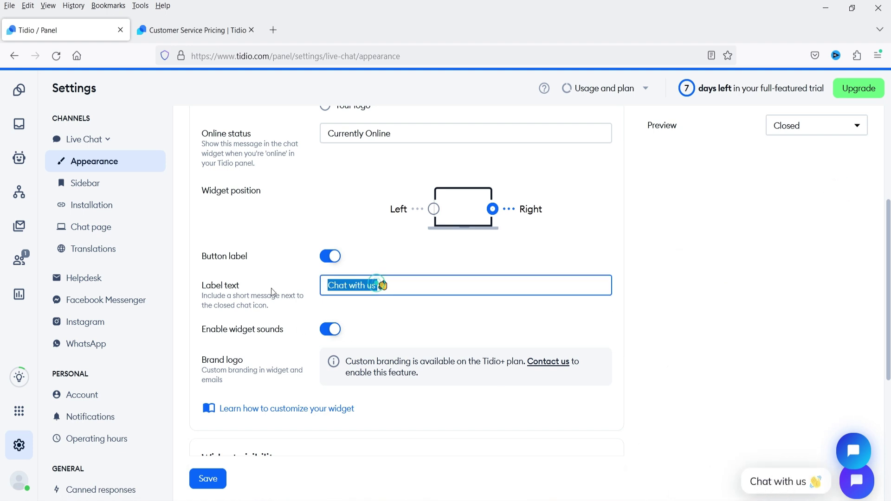
pyautogui.write('How may I h')
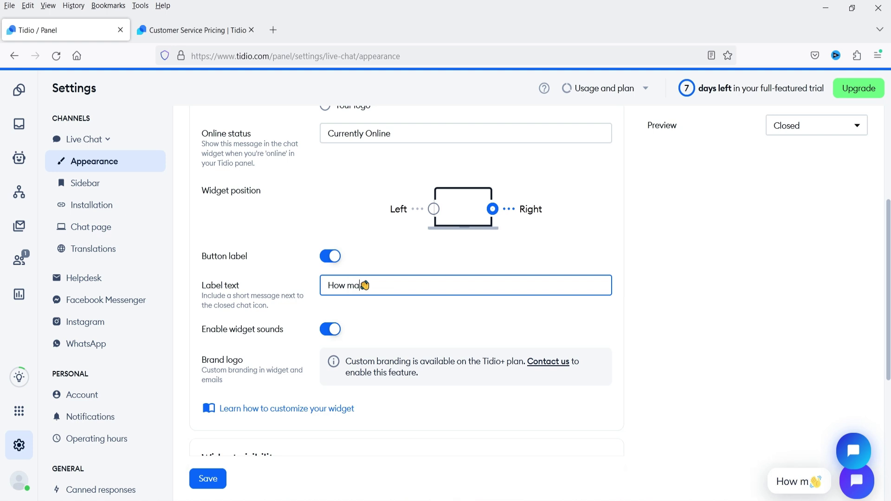
pyautogui.write('elp you?')
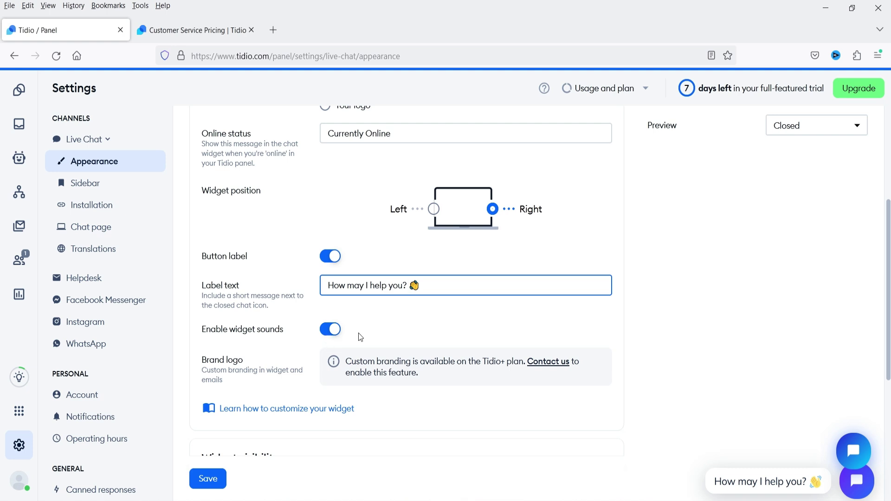
pyautogui.scroll(-3, 375, 333)
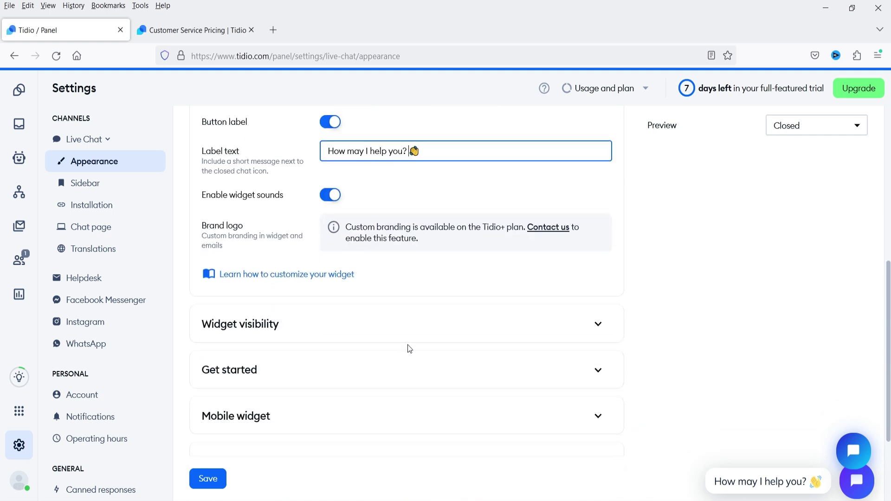
# Keep Display widget on, with Devices set to 'Both on desktop and mobile devices'.
pyautogui.click(314, 332)
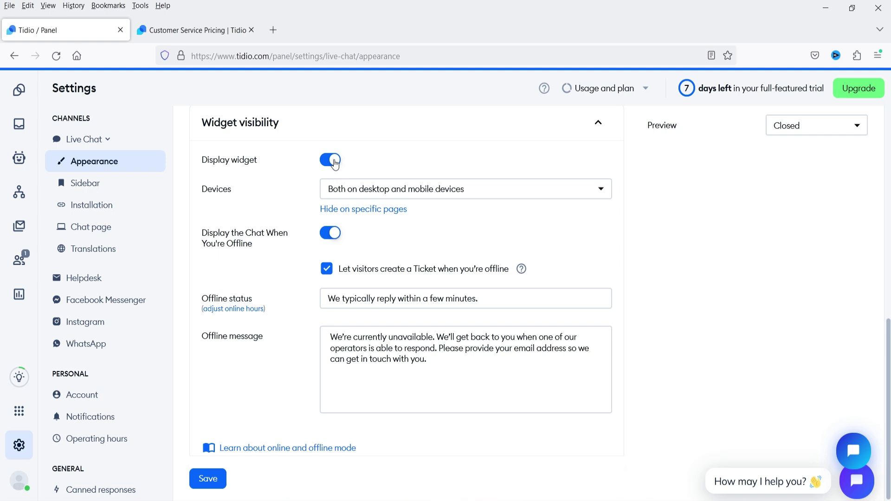
pyautogui.click(334, 161)
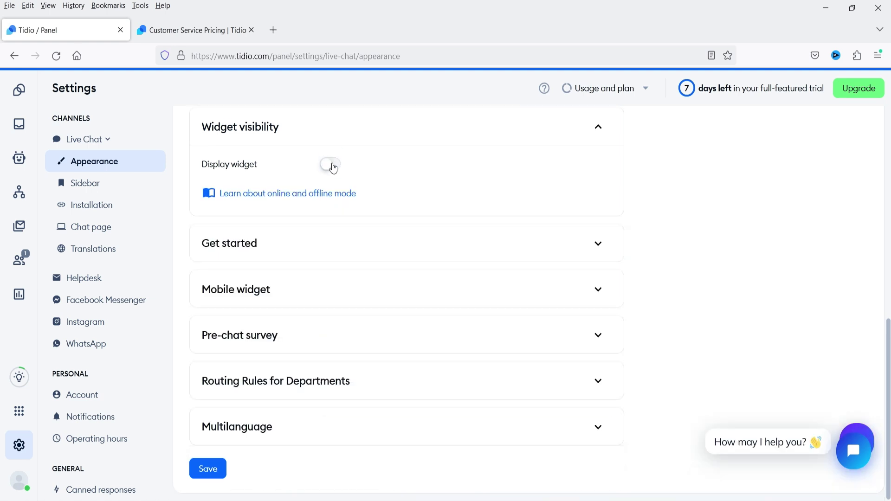
pyautogui.click(333, 165)
pyautogui.click(404, 198)
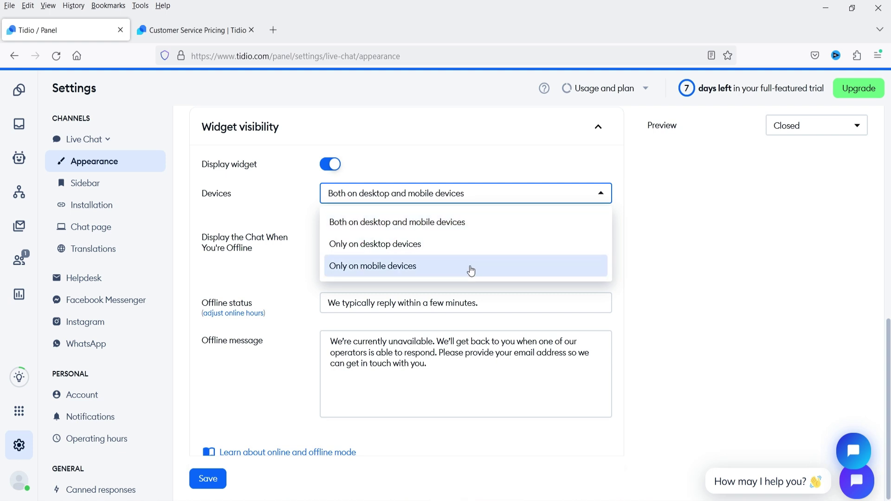
pyautogui.click(494, 193)
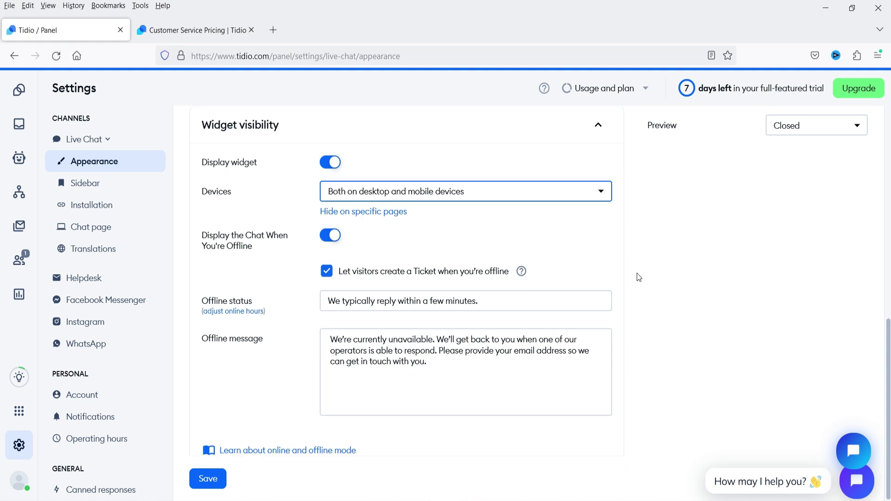
# Review the offline message in the preview, then expand the Get started greeting settings.
pyautogui.scroll(-1, 638, 274)
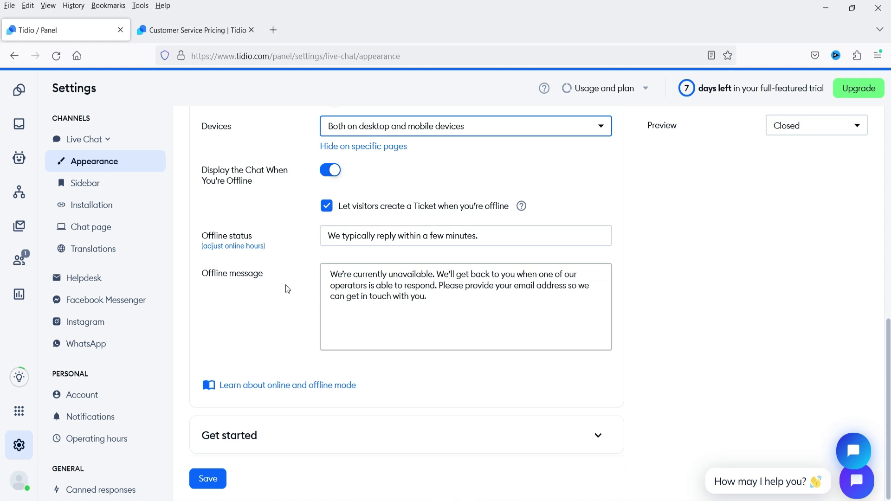
pyautogui.tripleClick(456, 302)
pyautogui.click(464, 304)
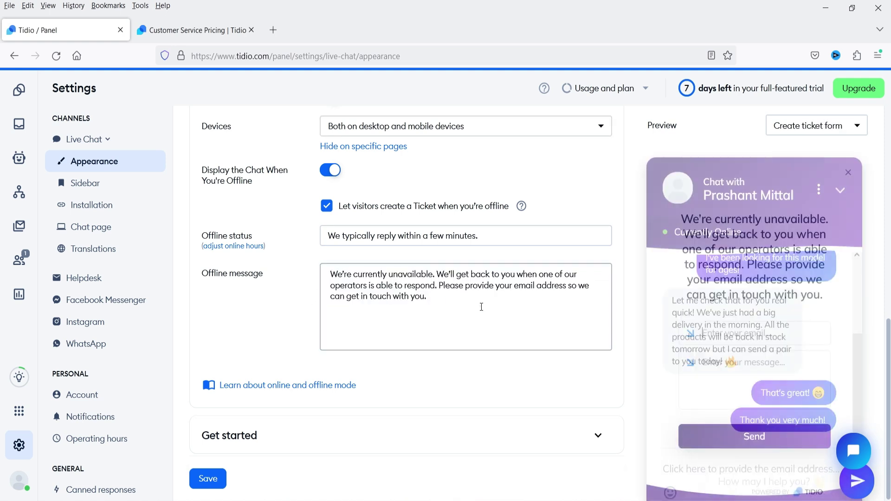
pyautogui.click(493, 310)
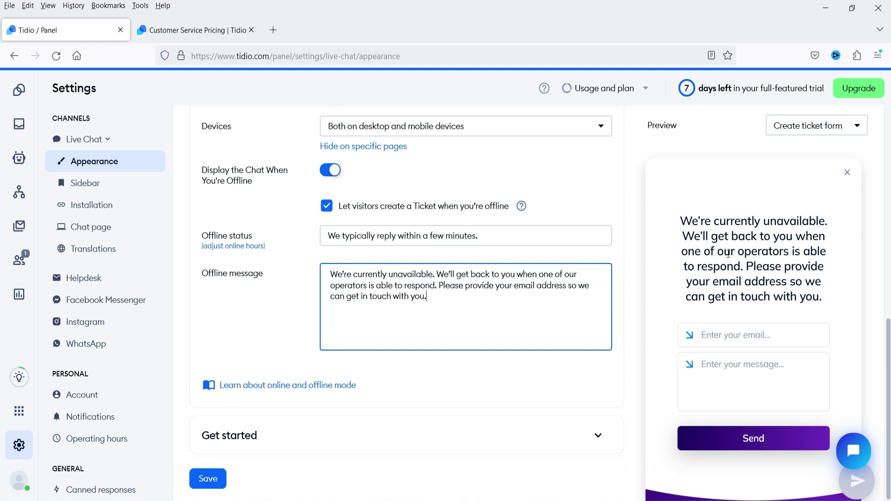
pyautogui.moveTo(680, 221); pyautogui.dragTo(814, 308)
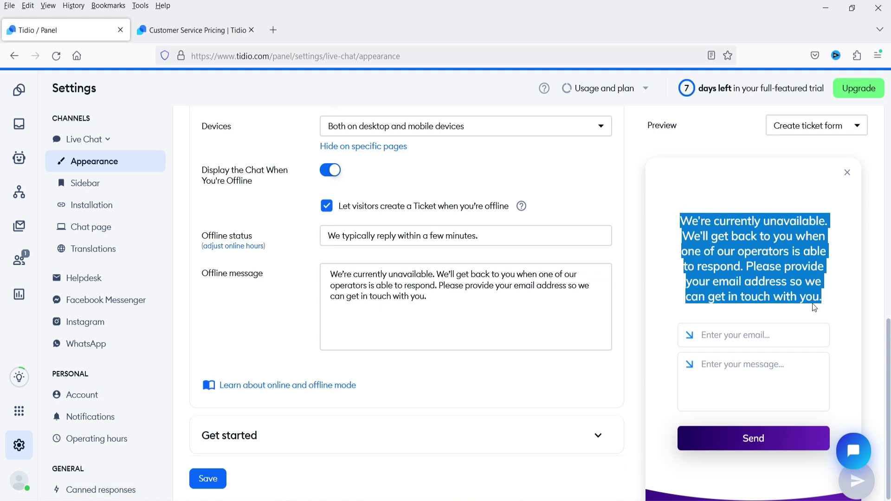
pyautogui.click(740, 284)
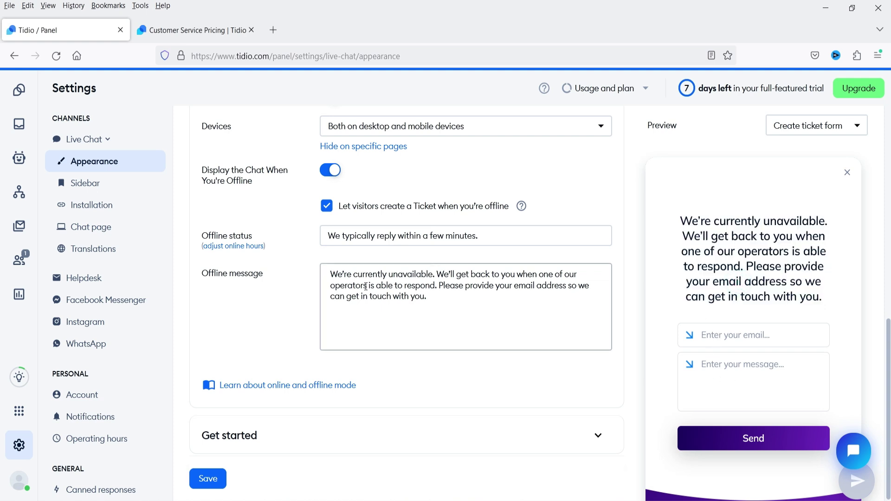
pyautogui.scroll(-3, 255, 351)
pyautogui.click(275, 308)
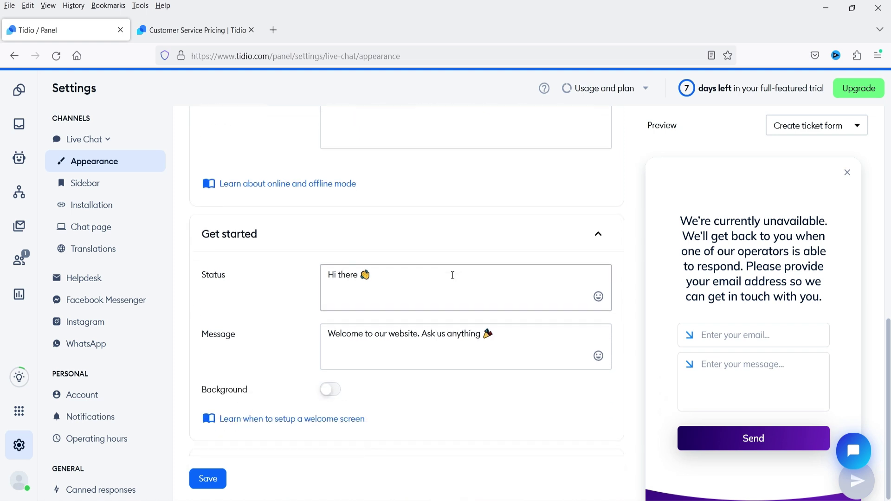
# Return the preview to the chat view and expand the Mobile widget and Pre-chat survey settings.
pyautogui.click(847, 173)
pyautogui.scroll(3, 810, 282)
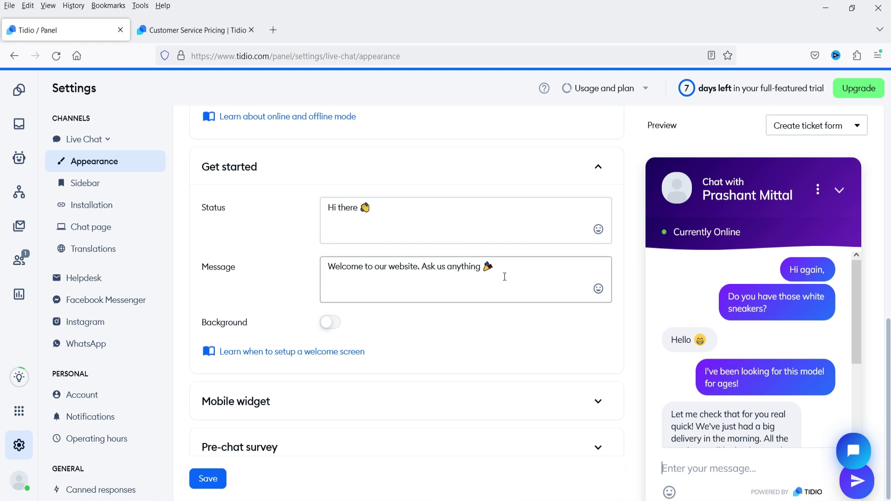
pyautogui.scroll(-3, 511, 280)
pyautogui.click(307, 289)
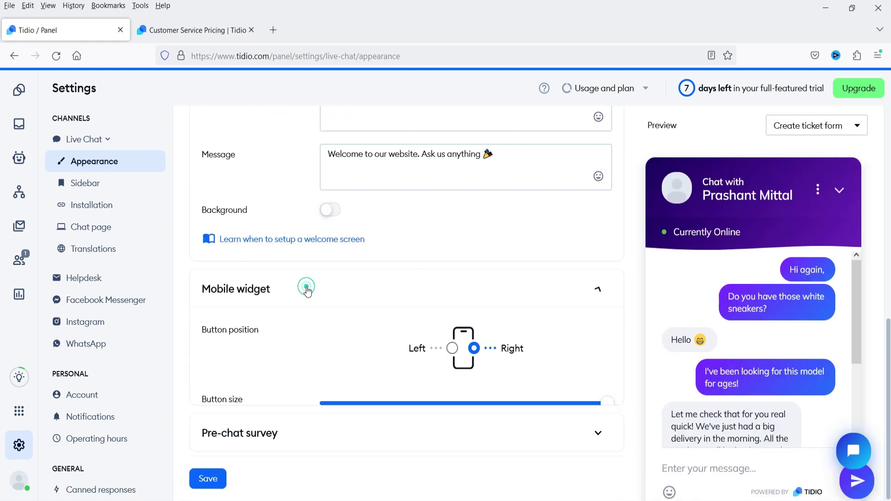
pyautogui.scroll(-3, 447, 255)
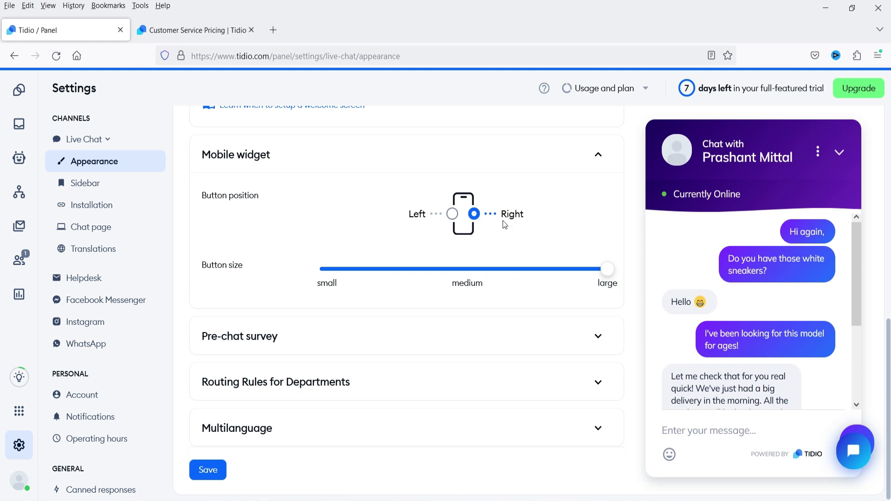
pyautogui.click(298, 336)
pyautogui.scroll(-4, 408, 242)
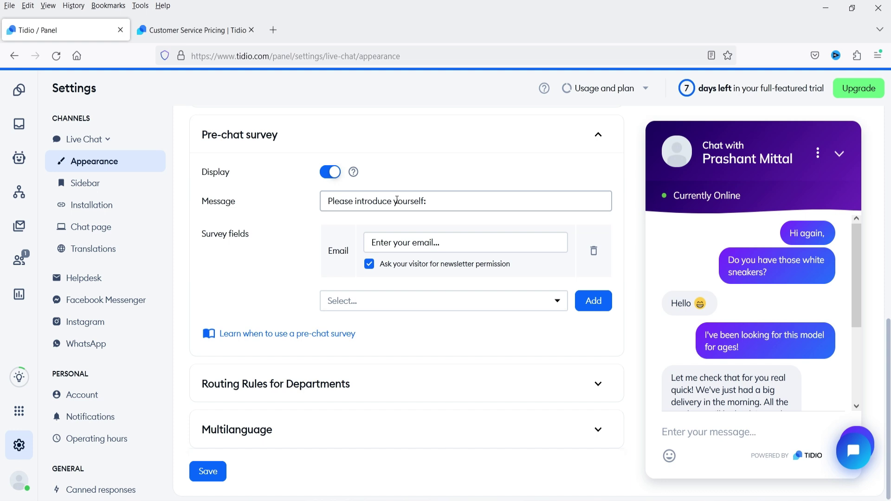
# Add a Name field to the pre-chat survey, adding then deleting a Phone number field.
pyautogui.click(445, 303)
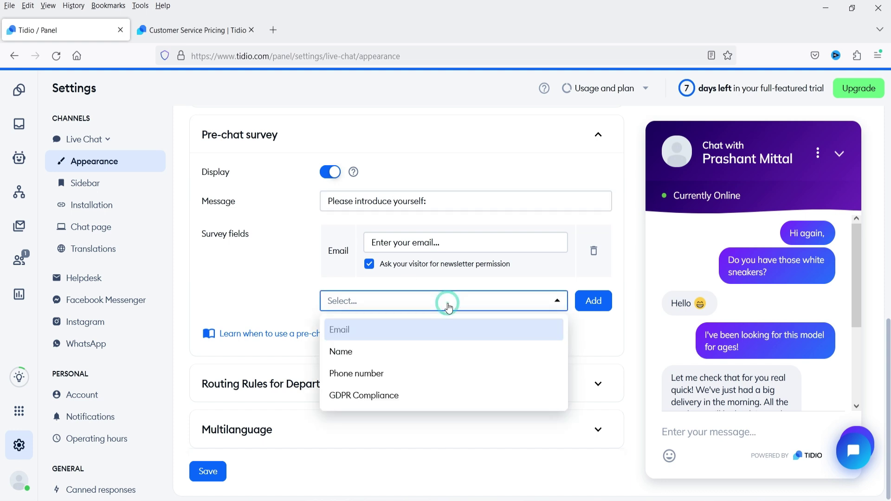
pyautogui.click(430, 351)
pyautogui.click(598, 304)
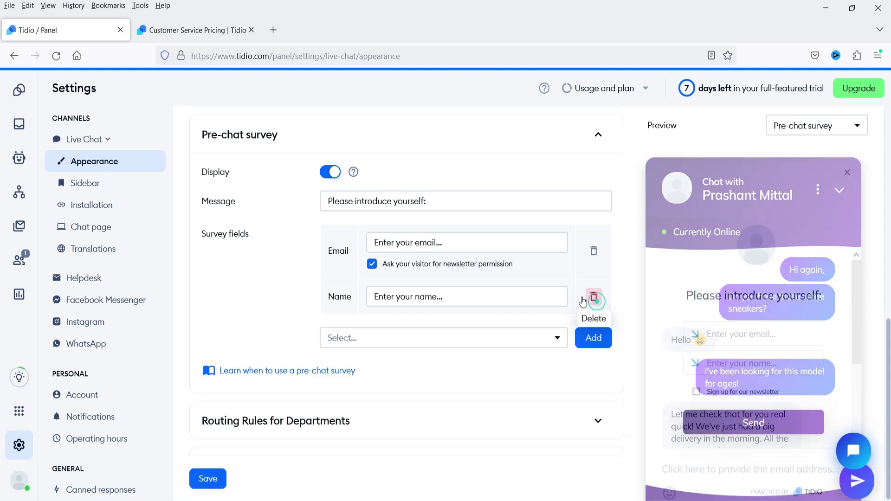
pyautogui.click(417, 338)
pyautogui.click(415, 420)
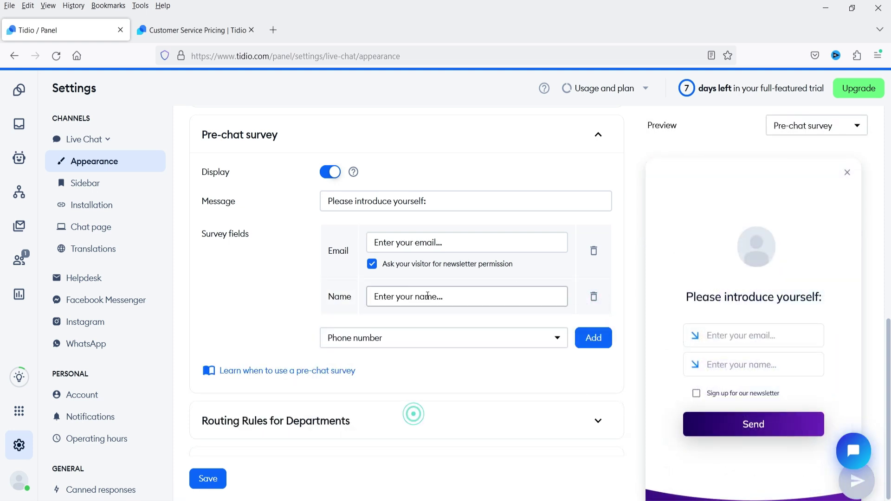
pyautogui.click(609, 342)
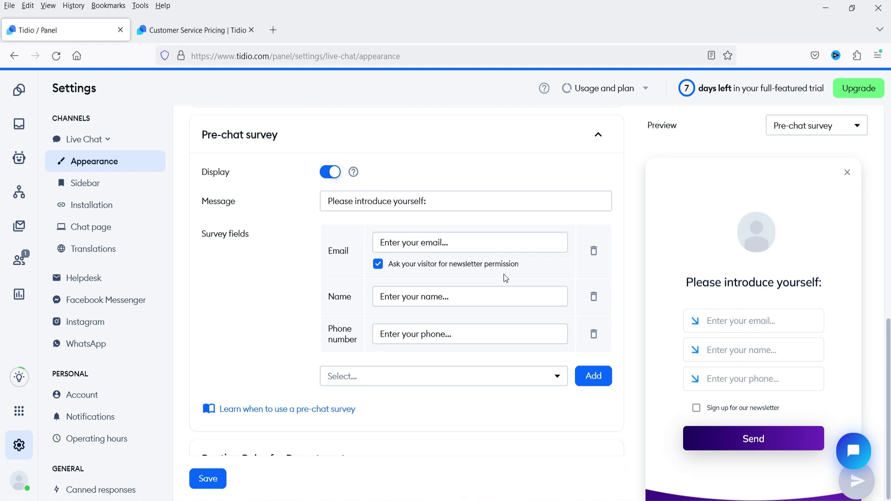
pyautogui.scroll(-2, 503, 275)
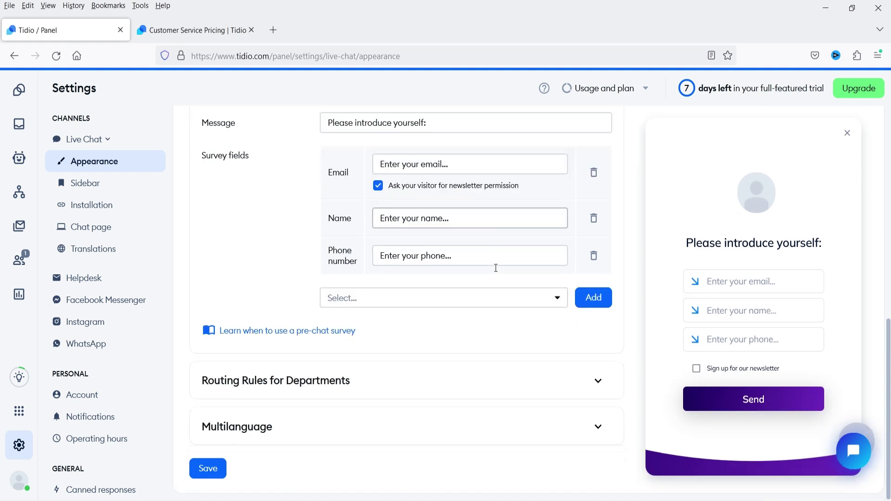
pyautogui.click(597, 259)
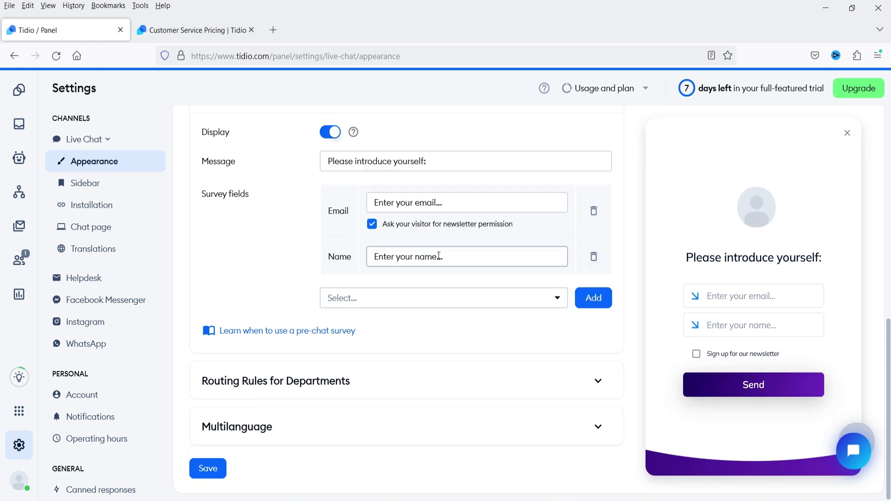
# Expand the Routing Rules for Departments and Multilanguage settings.
pyautogui.click(288, 384)
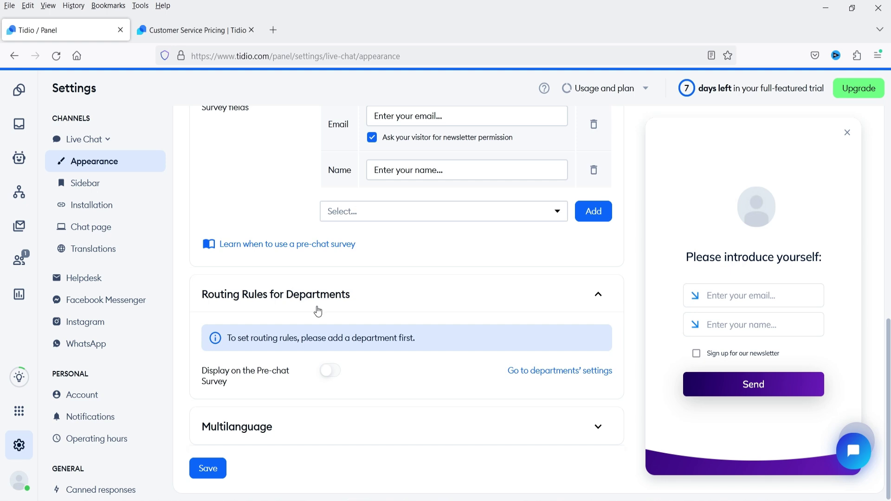
pyautogui.click(290, 428)
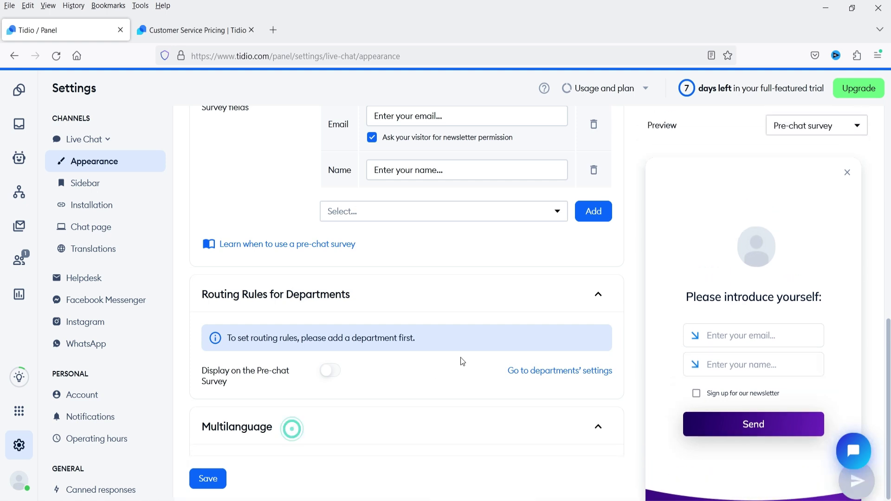
pyautogui.scroll(-3, 460, 333)
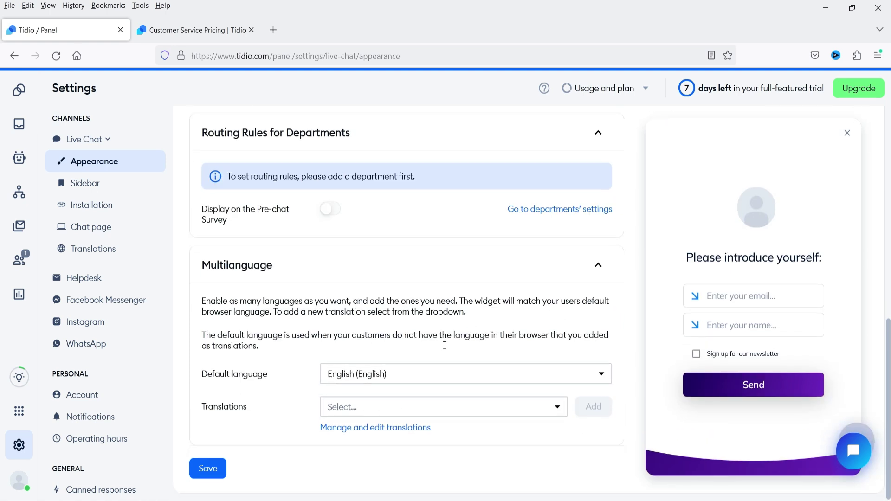
pyautogui.scroll(10, 548, 246)
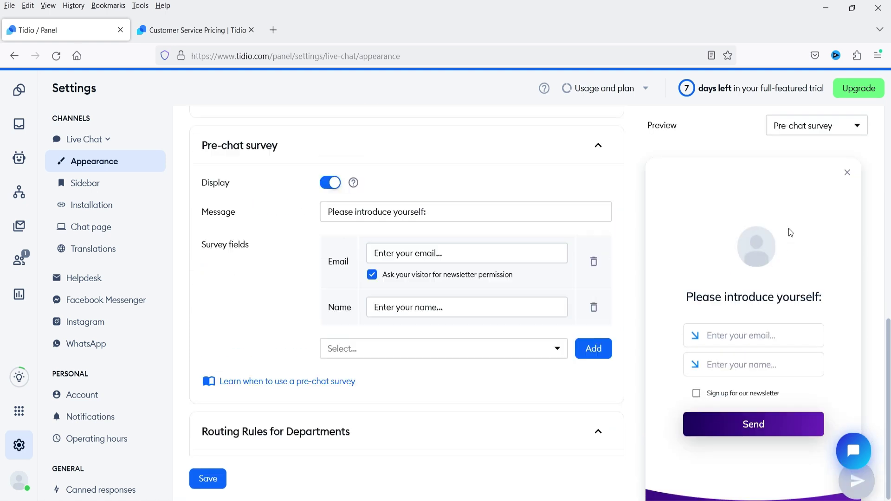
# Save the appearance settings and browse the Sidebar, Installation, Chat page and Translations settings.
pyautogui.click(208, 478)
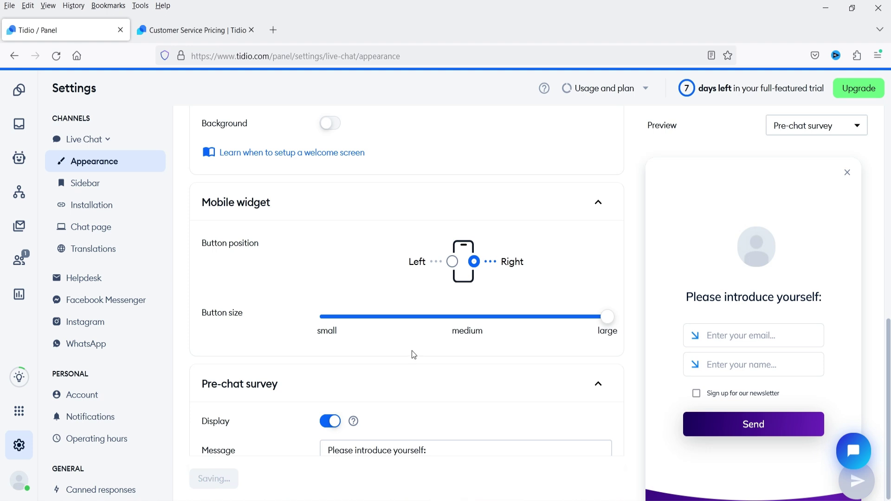
pyautogui.click(84, 183)
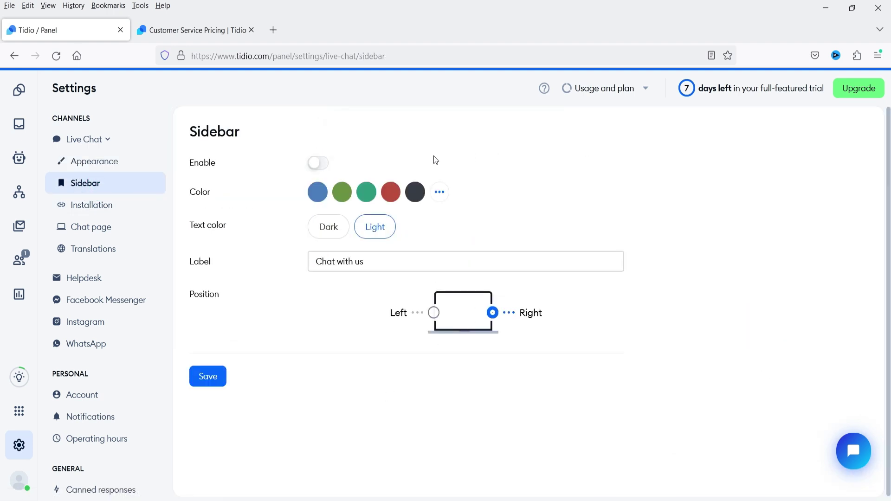
pyautogui.click(107, 207)
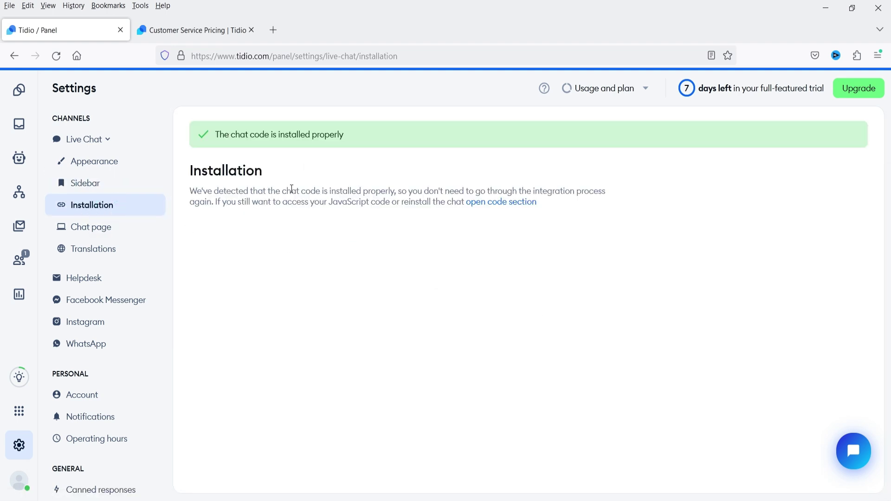
pyautogui.moveTo(217, 135); pyautogui.dragTo(349, 137)
pyautogui.click(375, 166)
pyautogui.click(101, 233)
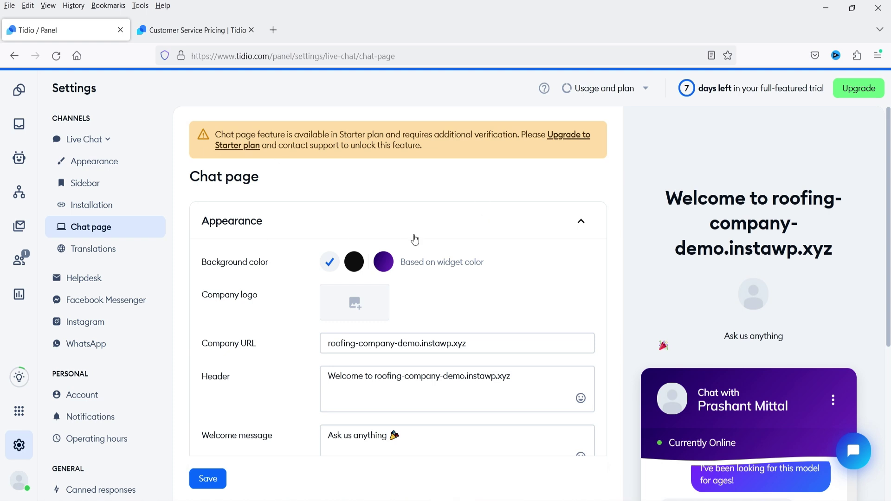
pyautogui.click(110, 250)
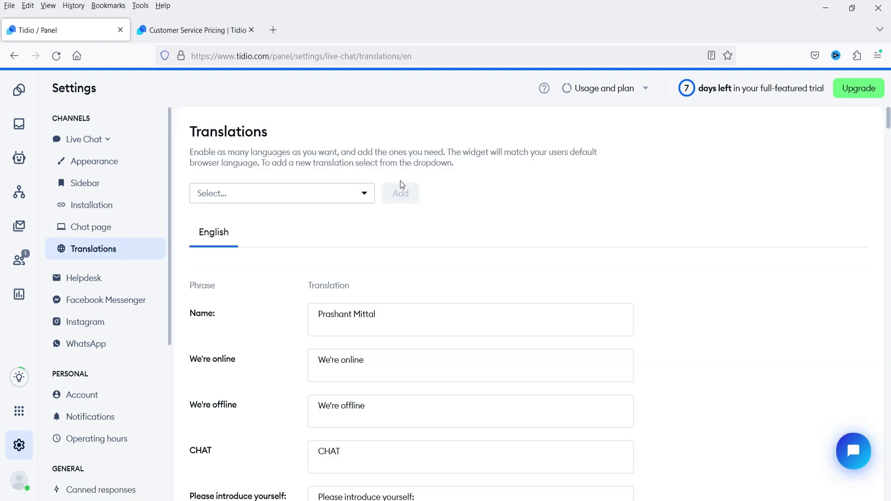
pyautogui.scroll(-3, 417, 283)
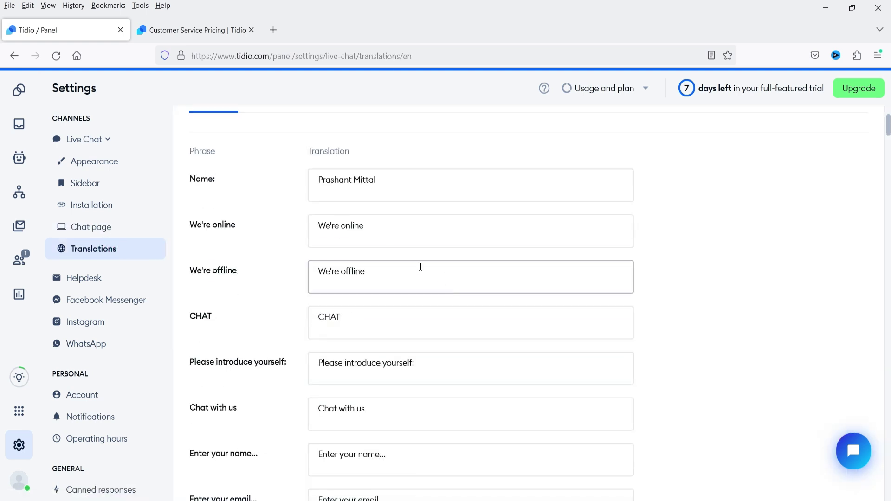
pyautogui.scroll(-3, 422, 279)
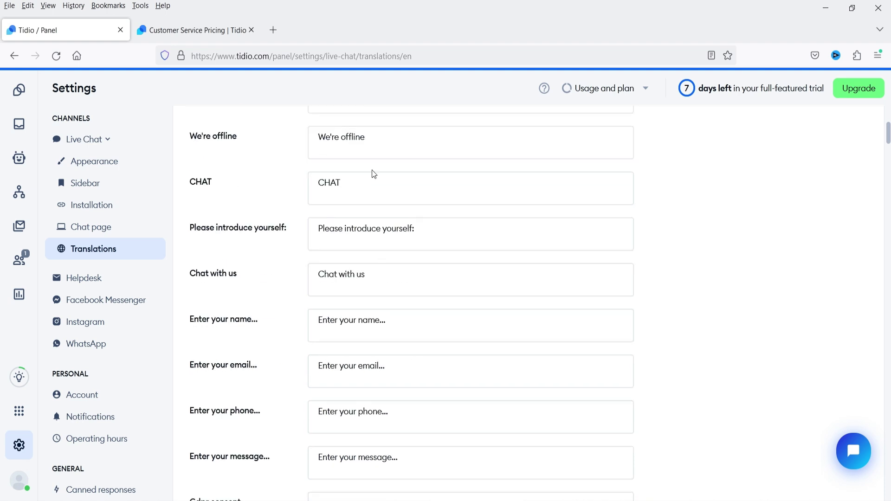
# Browse the Helpdesk and Account settings, ending on Notifications.
pyautogui.click(102, 284)
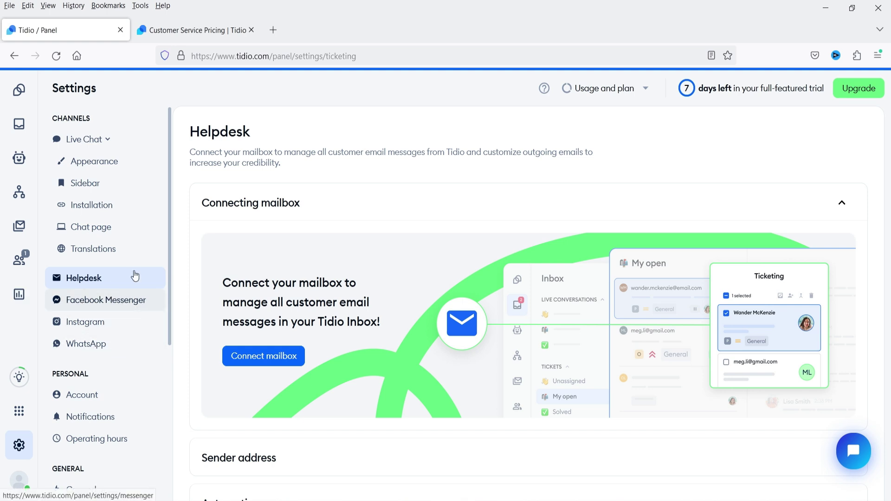
pyautogui.scroll(-3, 114, 239)
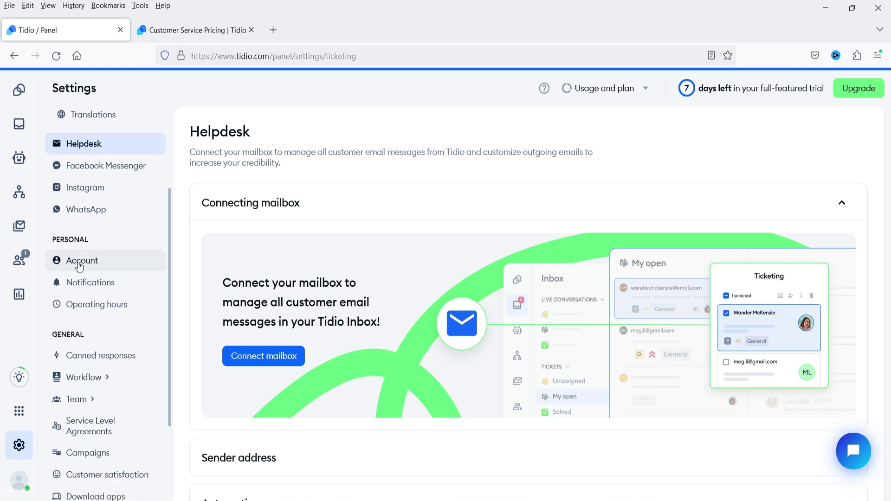
pyautogui.click(82, 260)
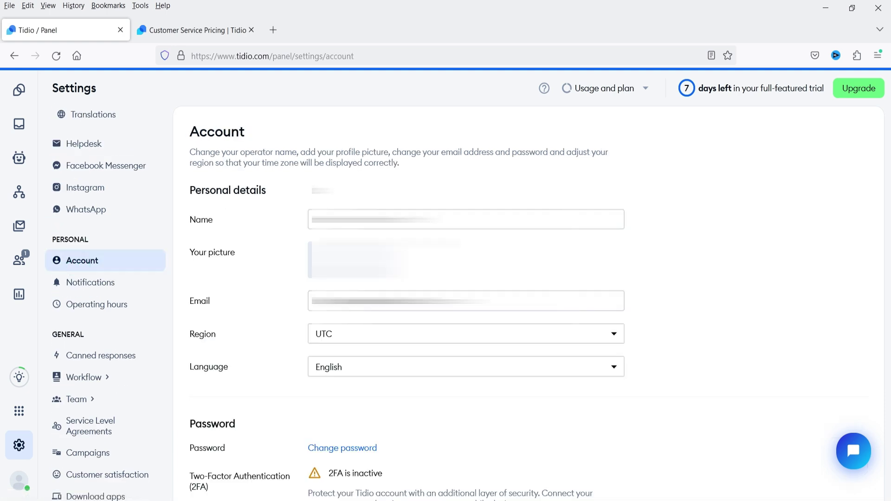
pyautogui.scroll(-1, 218, 290)
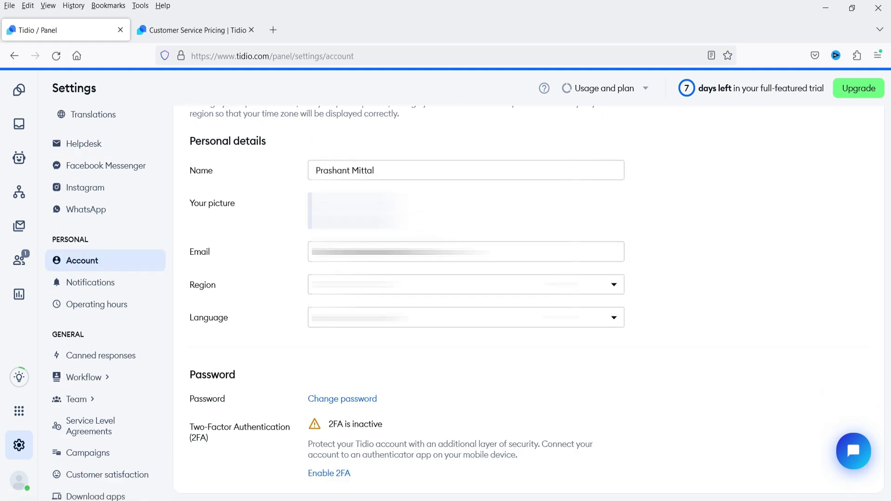
pyautogui.click(103, 284)
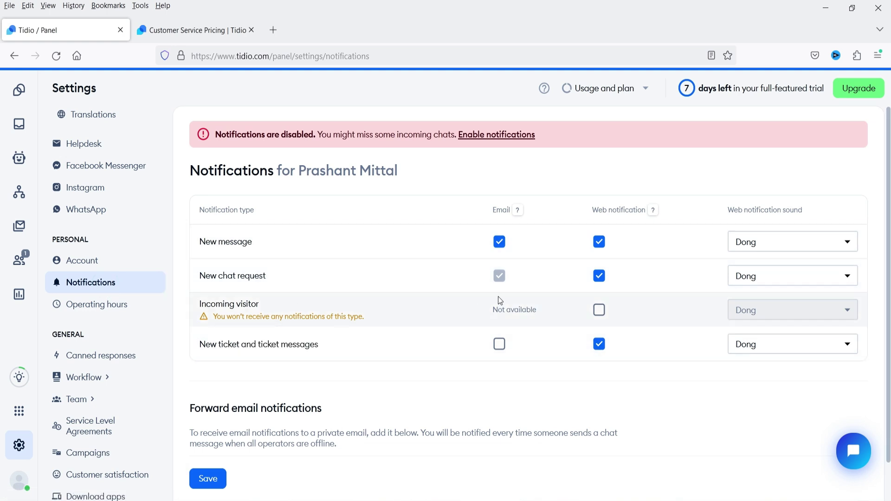
# Enable operating hours and set Monday–Thursday closing times to 5:00 PM.
pyautogui.click(107, 307)
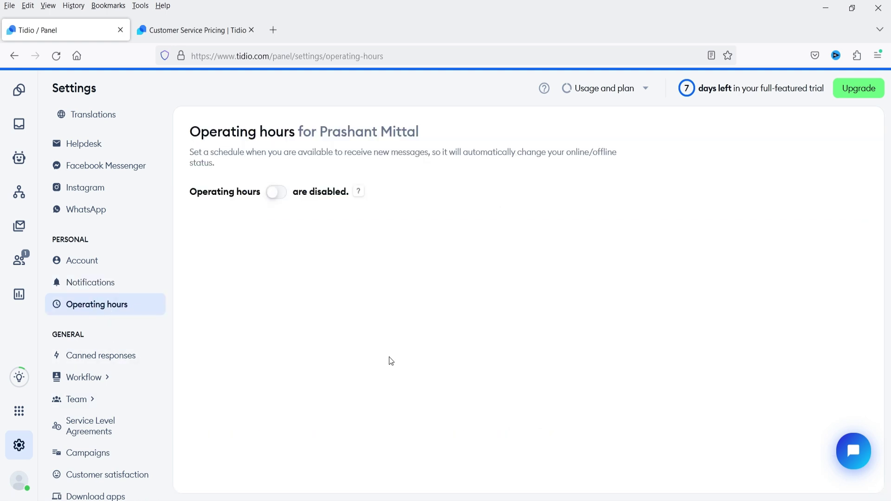
pyautogui.click(275, 192)
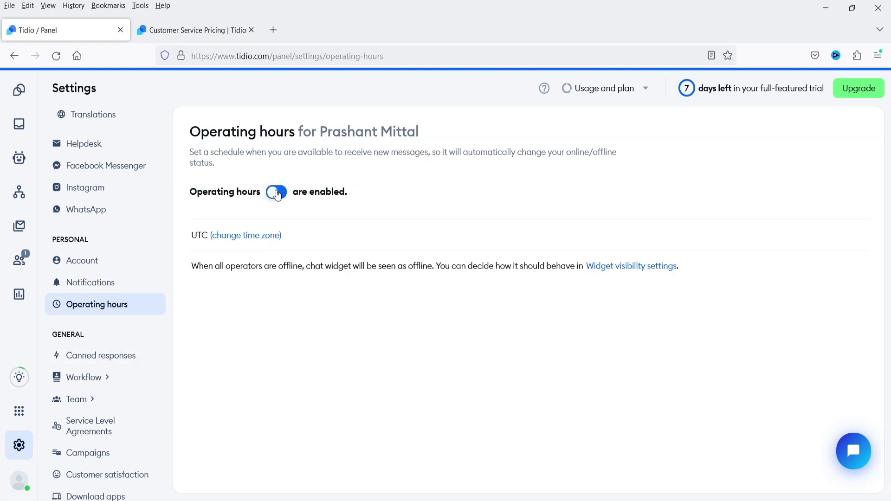
pyautogui.moveTo(617, 235)
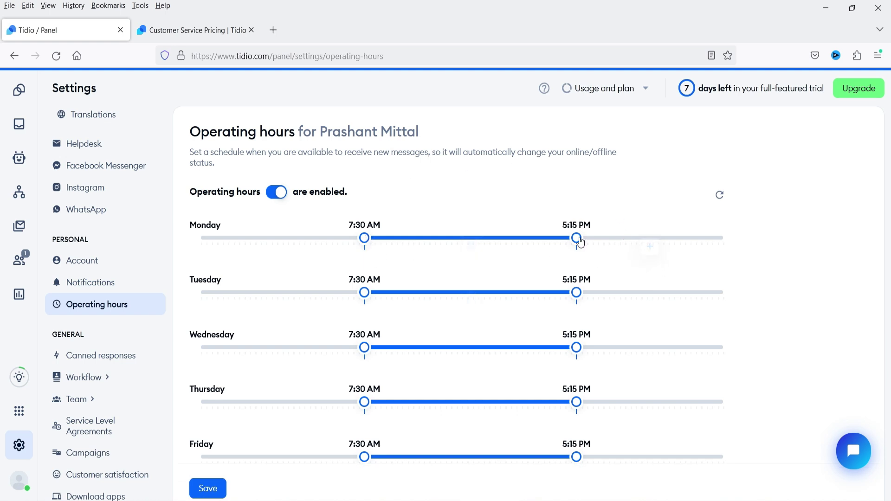
pyautogui.moveTo(580, 240); pyautogui.dragTo(572, 238)
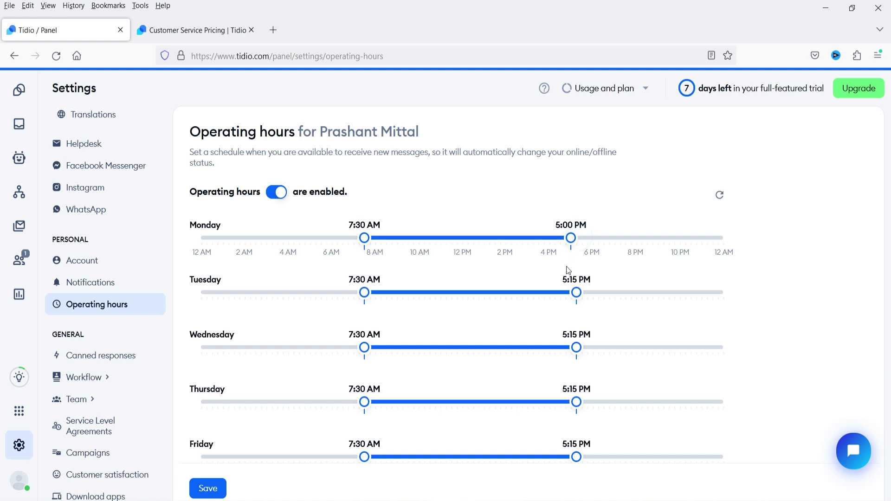
pyautogui.moveTo(577, 292); pyautogui.dragTo(571, 293)
pyautogui.moveTo(576, 348); pyautogui.dragTo(571, 348)
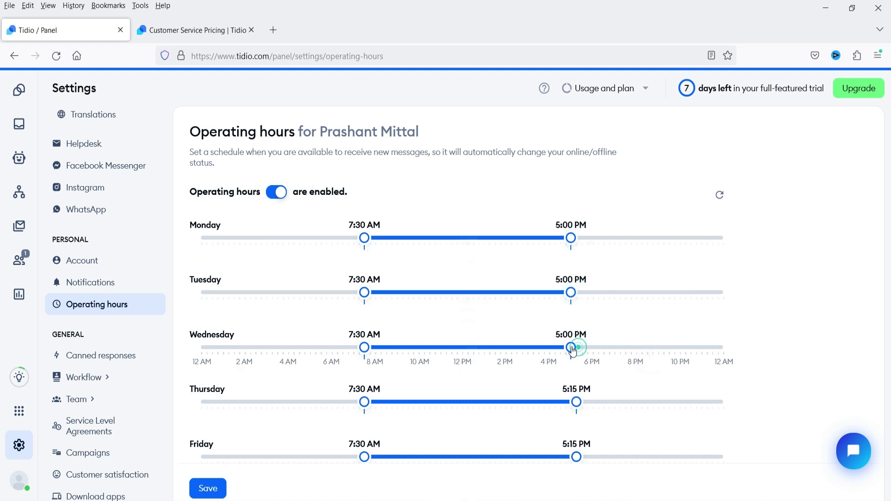
pyautogui.moveTo(576, 402); pyautogui.dragTo(572, 390)
pyautogui.scroll(-2, 572, 402)
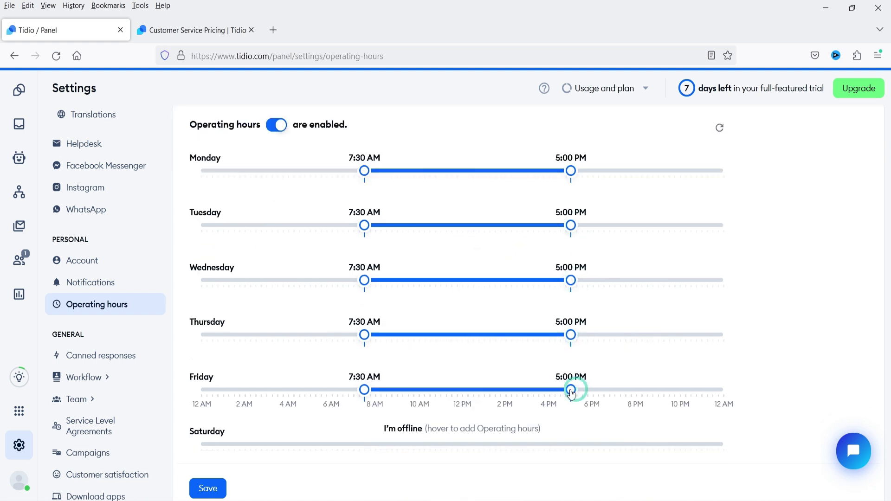
# Set the Monday–Friday opening times to 8:00 AM.
pyautogui.moveTo(364, 170); pyautogui.dragTo(375, 171)
pyautogui.moveTo(364, 226); pyautogui.dragTo(375, 225)
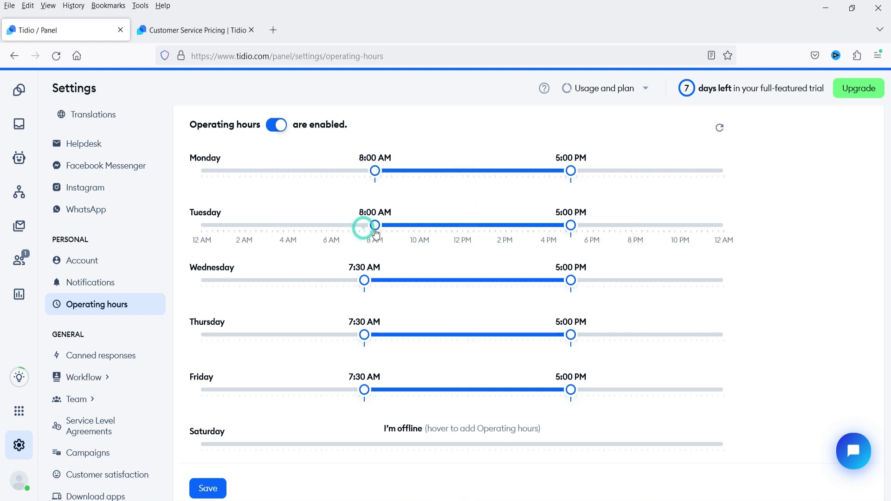
pyautogui.moveTo(364, 280); pyautogui.dragTo(375, 280)
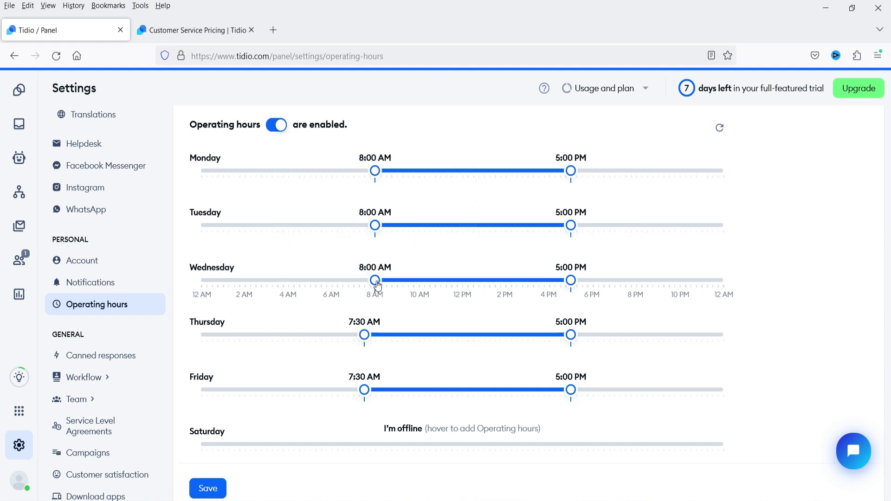
pyautogui.moveTo(364, 335); pyautogui.dragTo(375, 335)
pyautogui.moveTo(364, 390); pyautogui.dragTo(375, 390)
# Save the 8:00 AM–5:00 PM operating hours and show the canned responses list.
pyautogui.scroll(-2, 437, 378)
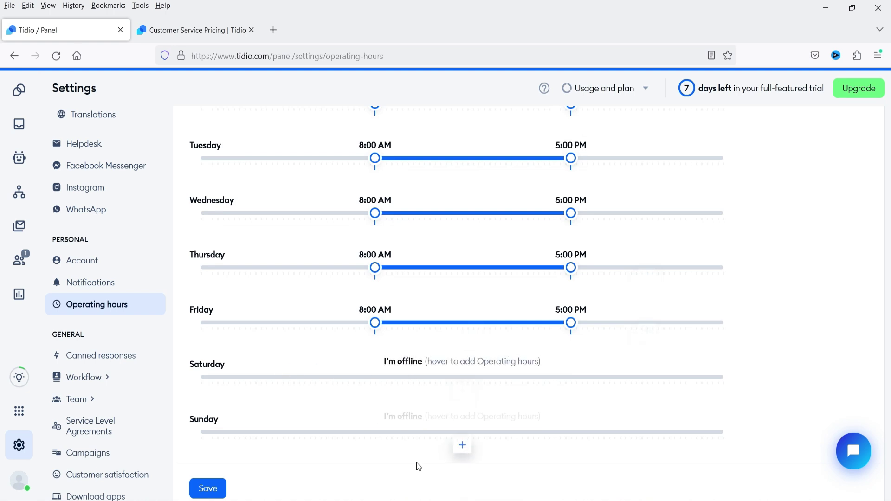
pyautogui.scroll(-2, 389, 397)
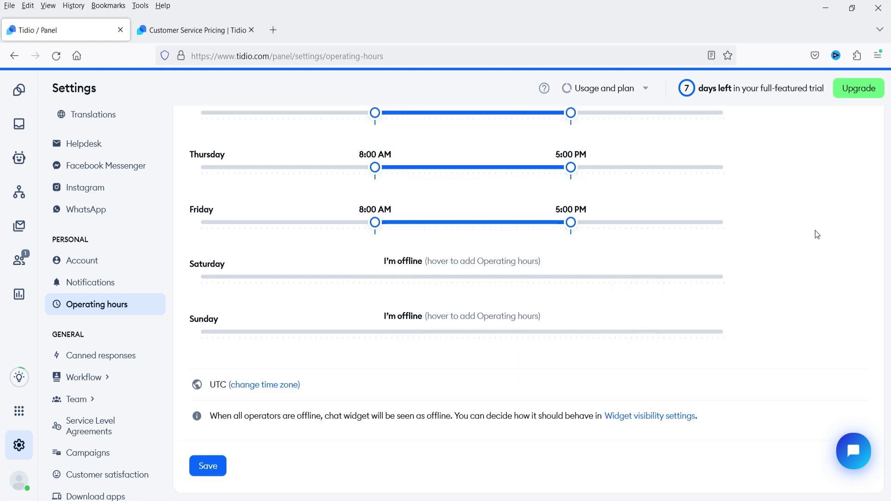
pyautogui.click(218, 467)
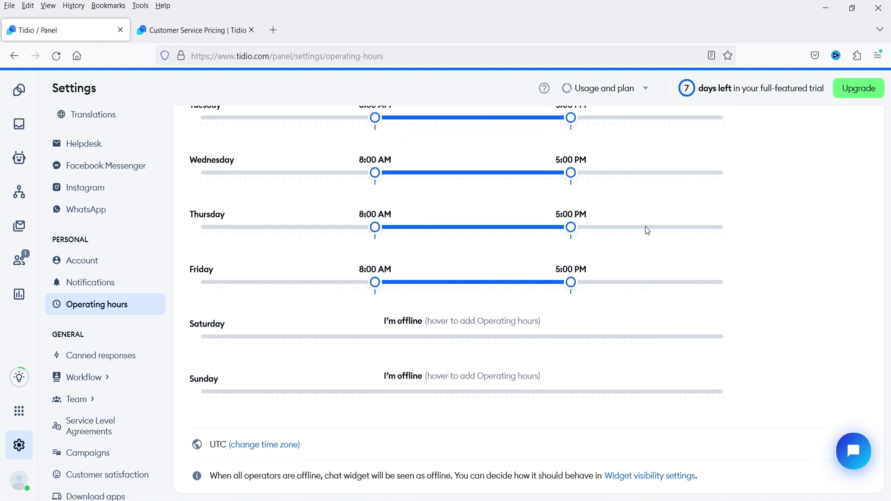
pyautogui.click(103, 365)
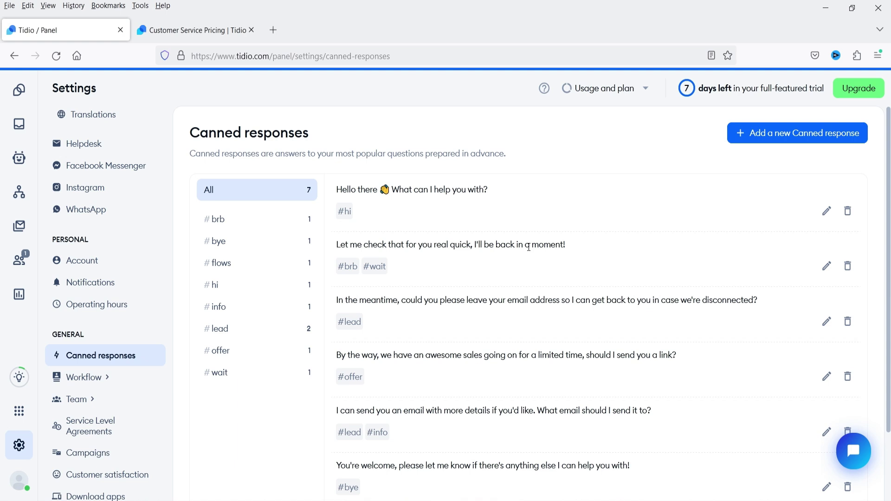
# Review the Team operators list and the Departments settings.
pyautogui.scroll(-3, 513, 285)
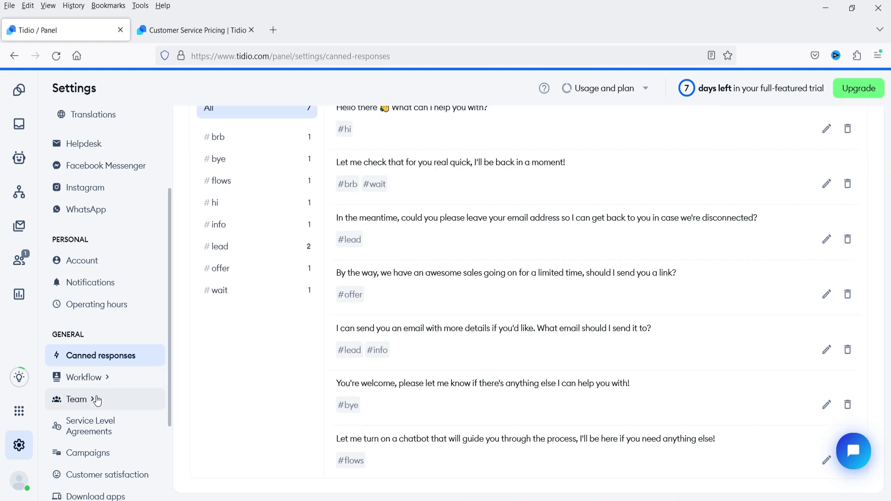
pyautogui.scroll(-3, 93, 399)
pyautogui.click(88, 333)
pyautogui.click(98, 364)
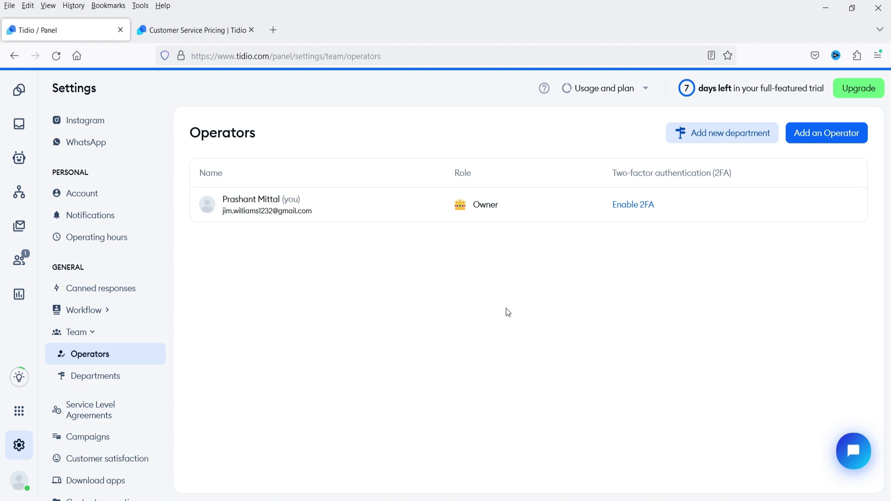
pyautogui.click(112, 373)
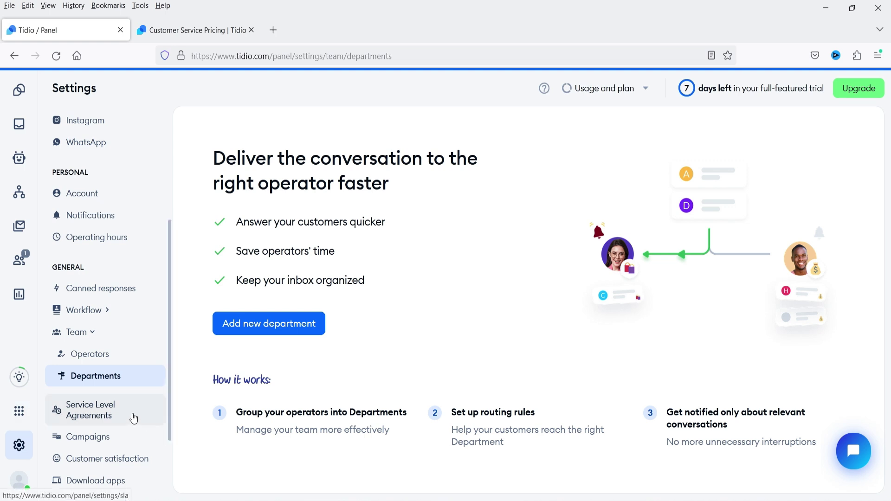
# Look over the Service Level Agreements page without adding a policy, then return to the roofing site.
pyautogui.click(108, 409)
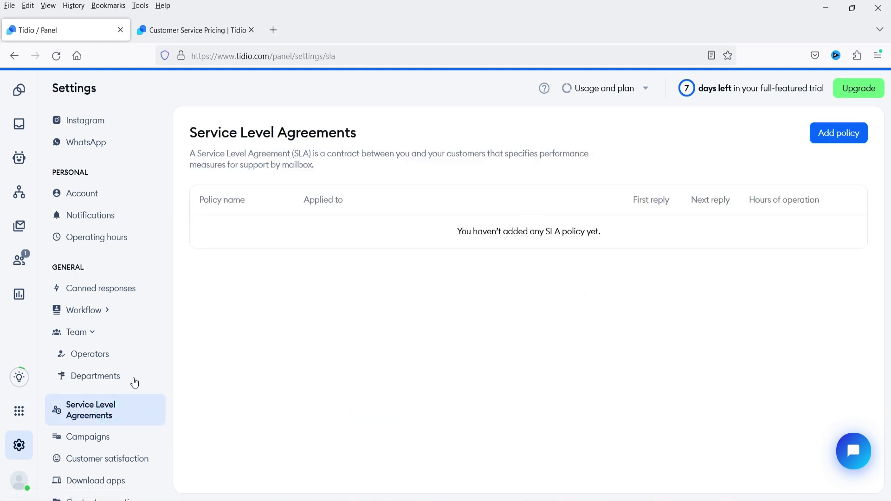
pyautogui.scroll(-3, 108, 436)
pyautogui.scroll(-1, 108, 436)
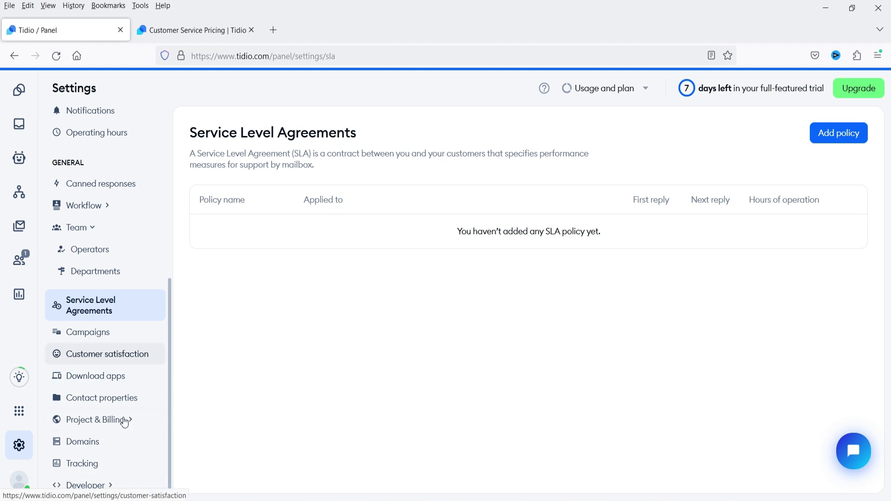
pyautogui.scroll(12, 140, 371)
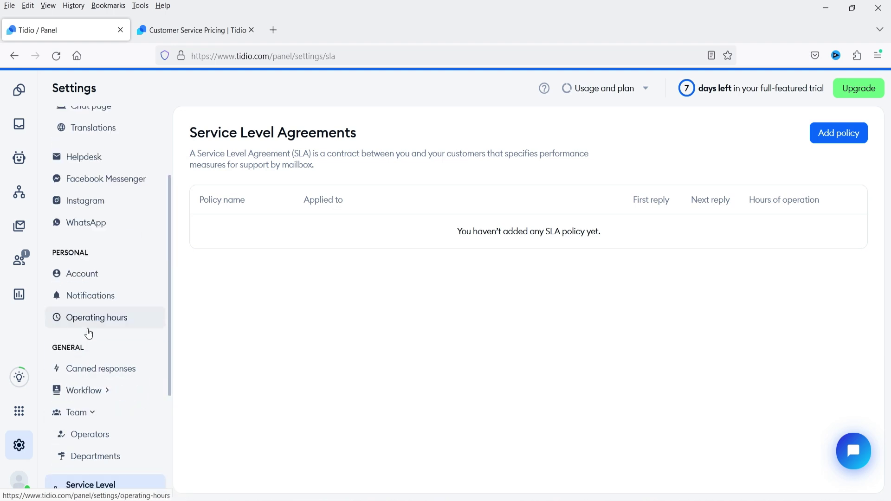
pyautogui.hotkey('alt', 'Tab')
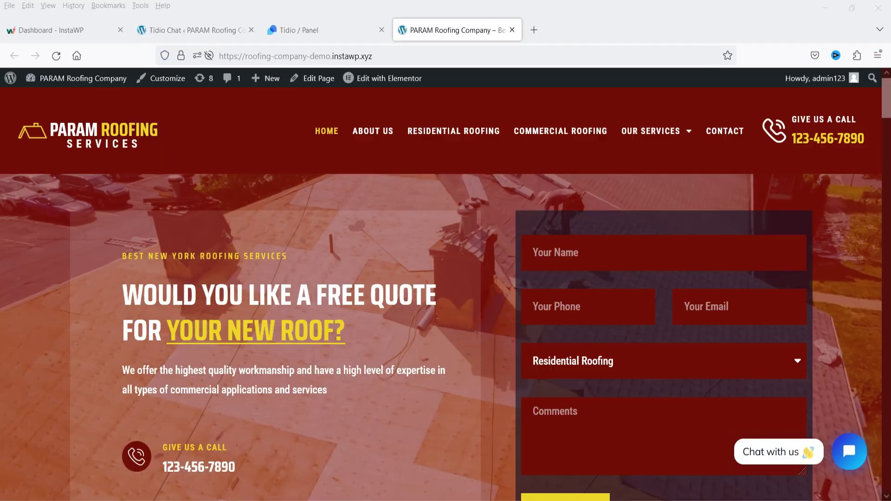
# Open the roofing site's address in a new private browsing window.
pyautogui.click(437, 60)
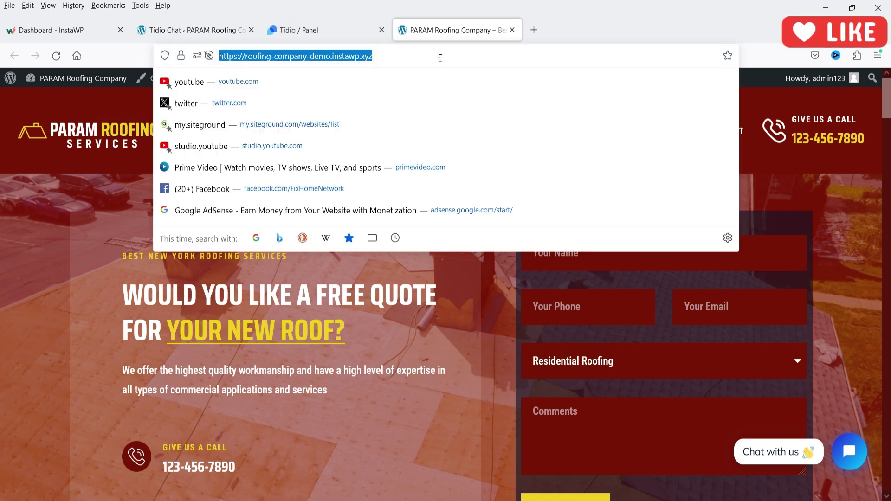
pyautogui.hotkey('ctrl', 'c')
pyautogui.hotkey('ctrl', 'shift', 'p')
pyautogui.hotkey('ctrl', 'v')
pyautogui.press('Return')
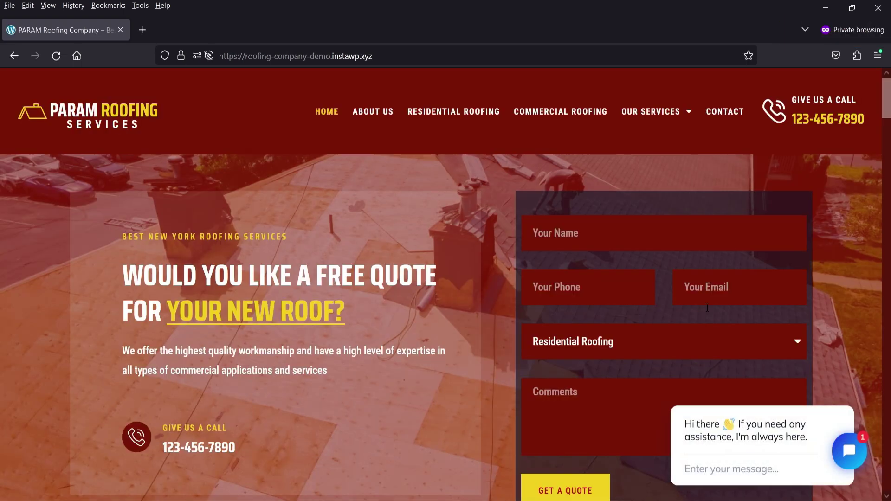
# Send 'hi' from the chat widget and submit a visitor email address in the intro form.
pyautogui.moveTo(808, 442)
pyautogui.click(718, 470)
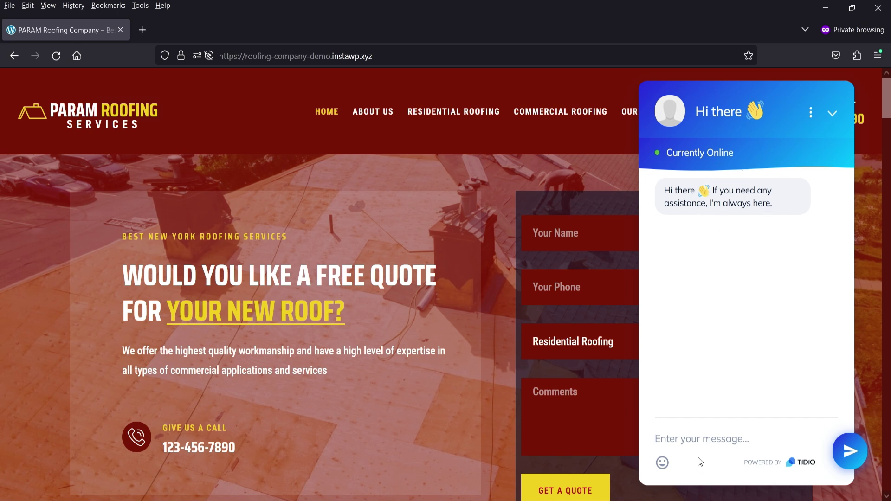
pyautogui.write('hi')
pyautogui.press('Return')
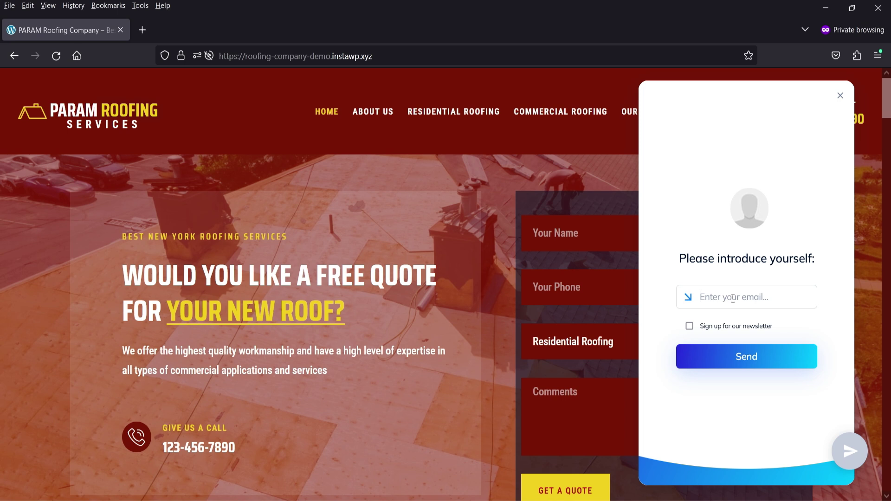
pyautogui.write('jim@example.com')
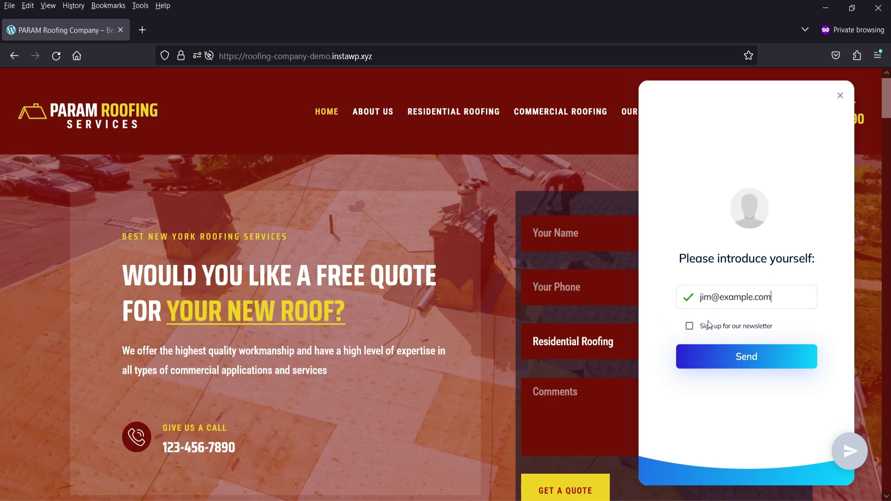
pyautogui.click(736, 363)
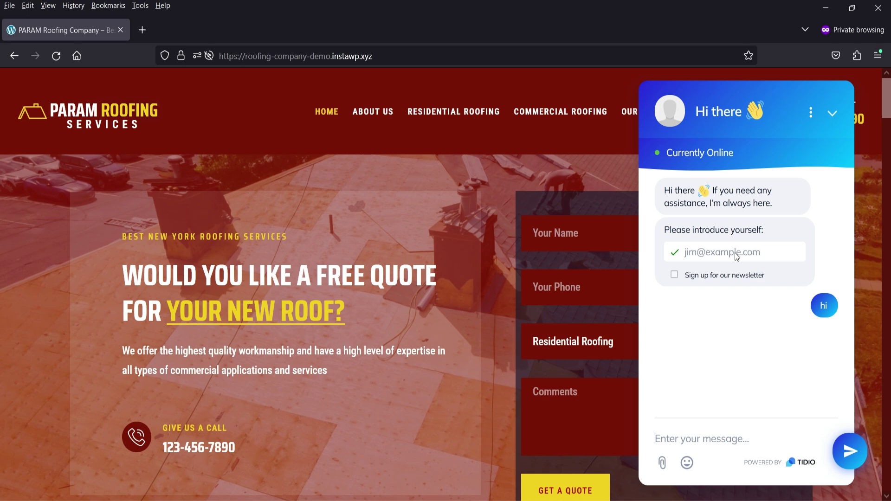
pyautogui.hotkey('alt', 'Tab')
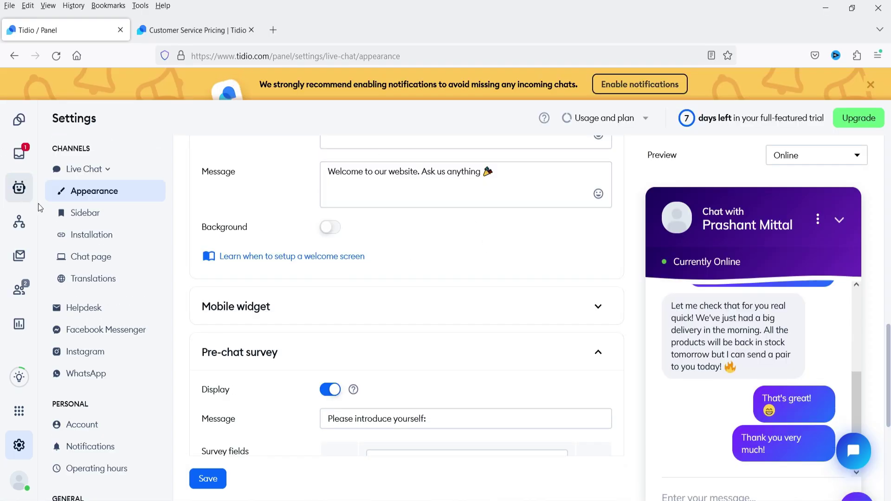
# Join the visitor's unassigned conversation from the Tidio Inbox.
pyautogui.click(20, 158)
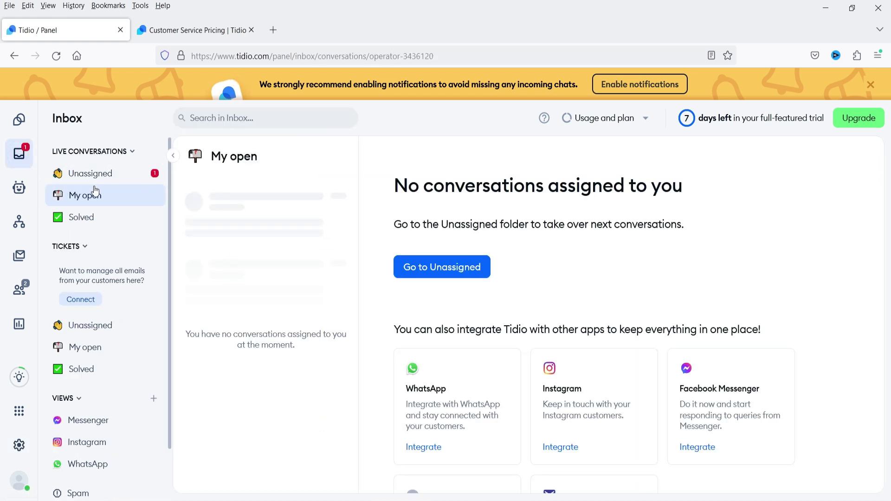
pyautogui.click(97, 181)
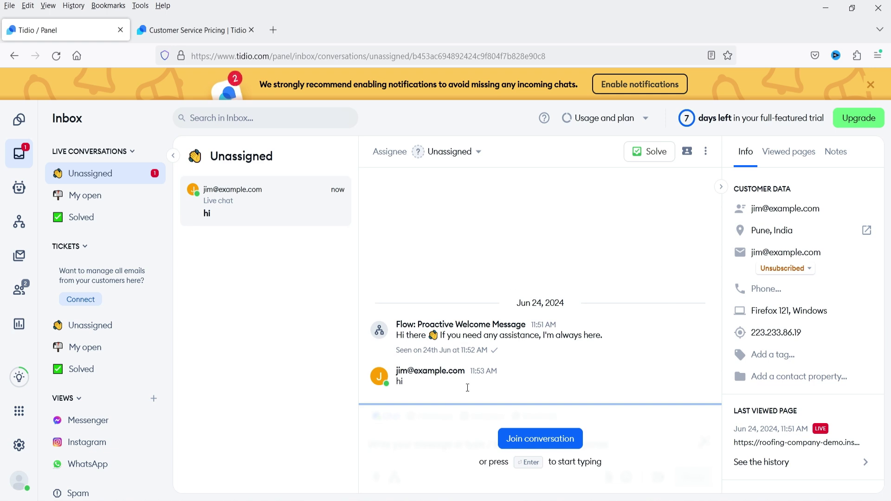
pyautogui.click(543, 441)
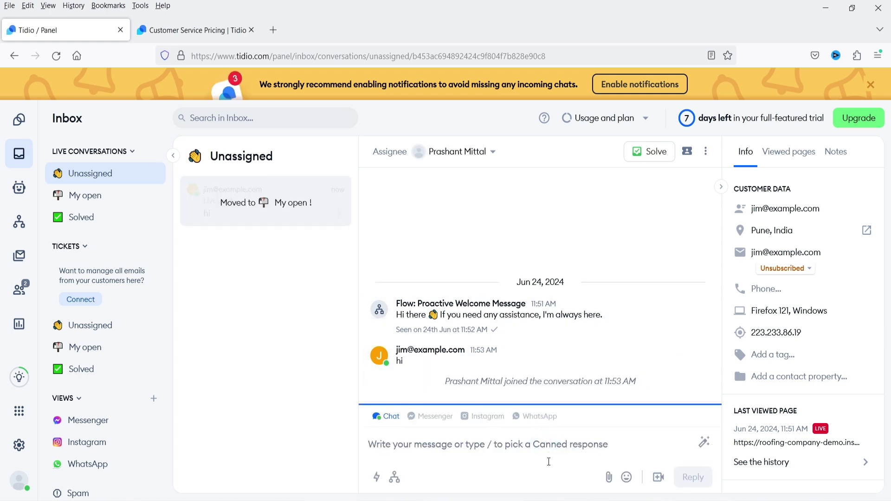
pyautogui.hotkey('alt', 'Tab')
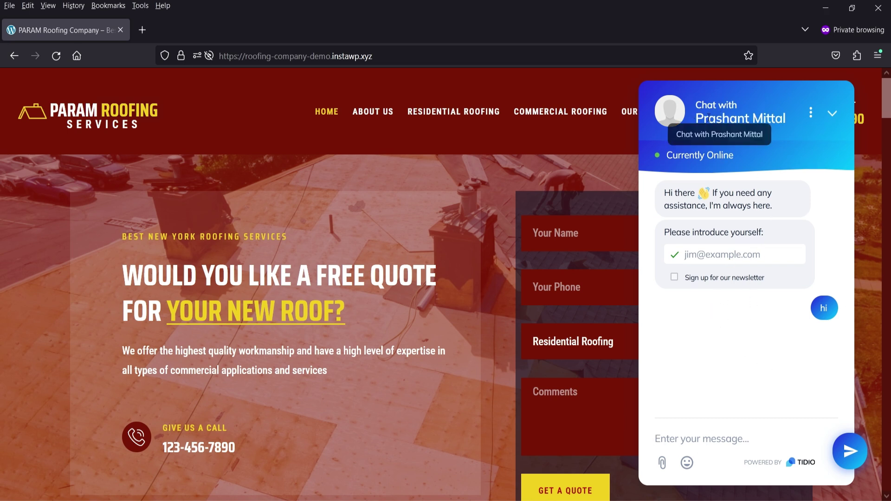
pyautogui.hotkey('alt', 'Tab')
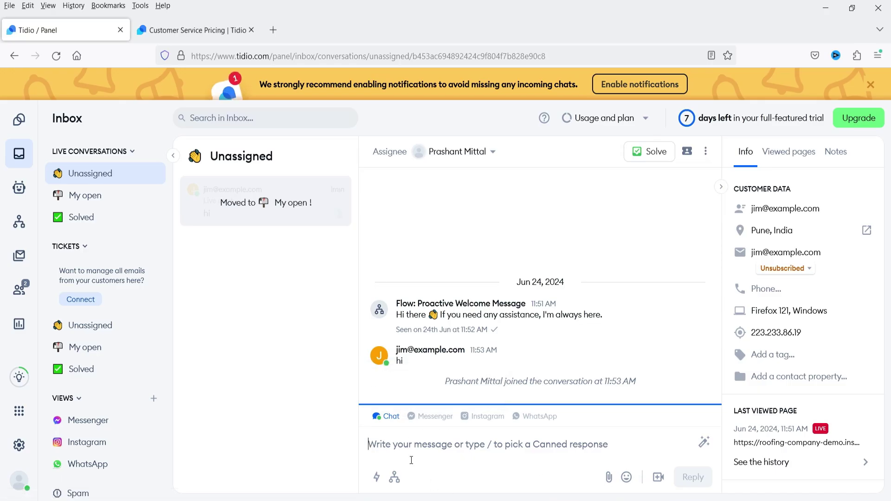
# Reply 'How may I help you?' and check it in the roofing site widget.
pyautogui.write('How may I')
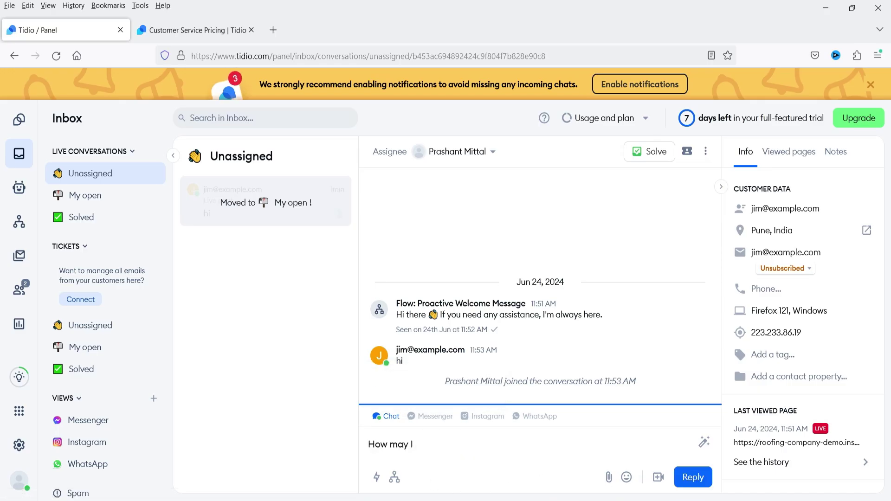
pyautogui.write(' help you?')
pyautogui.press('Return')
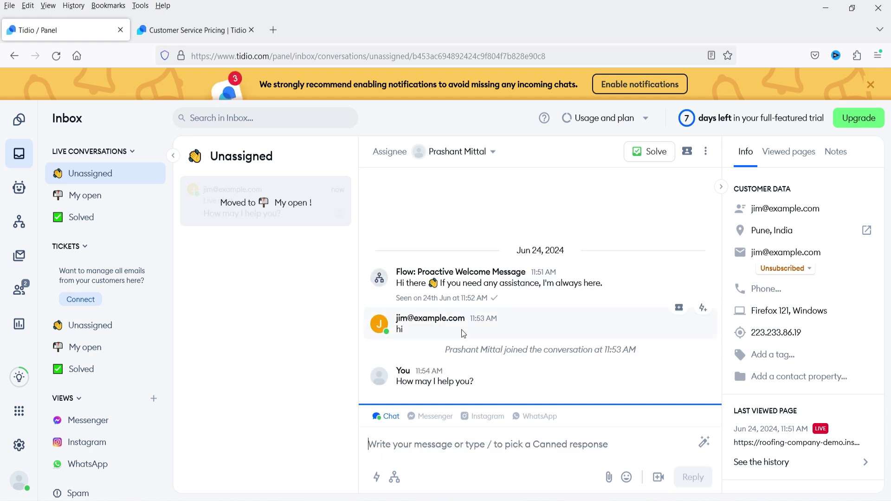
pyautogui.hotkey('alt', 'Tab')
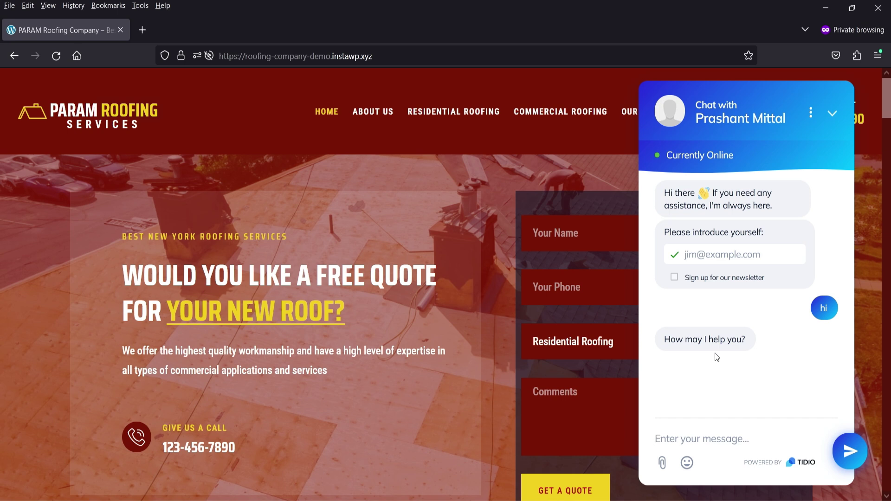
# Send the visitor message 'I need help with roofing services.' from the widget.
pyautogui.write('I ne')
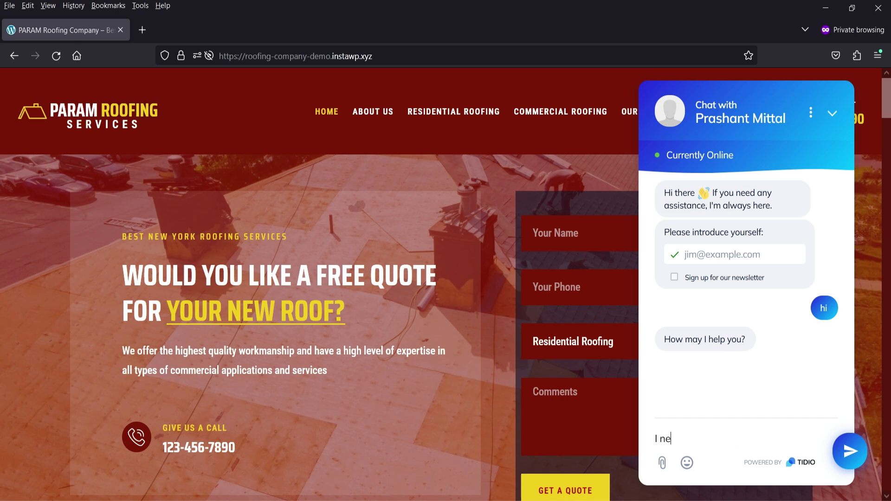
pyautogui.write('ed help wi')
pyautogui.write('th foo')
pyautogui.write('r')
pyautogui.press('BackSpace')
pyautogui.press('BackSpace')
pyautogui.press('BackSpace')
pyautogui.write('roofing ')
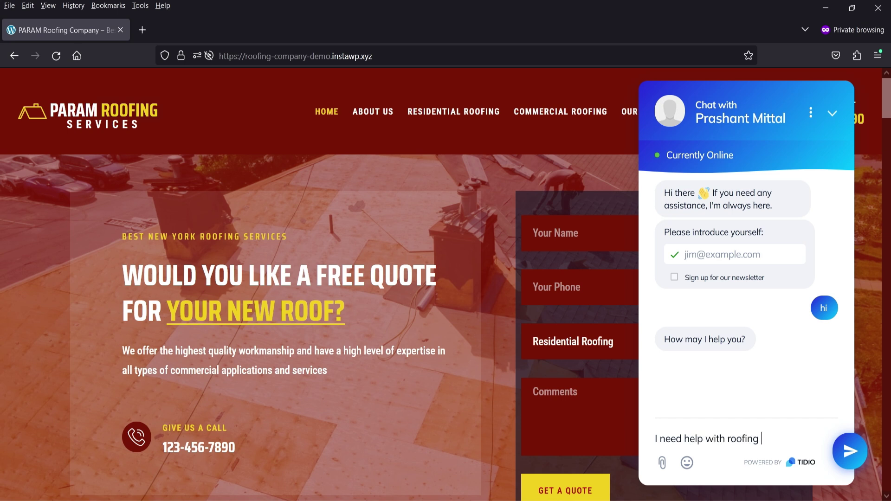
pyautogui.write('services')
pyautogui.press('Return')
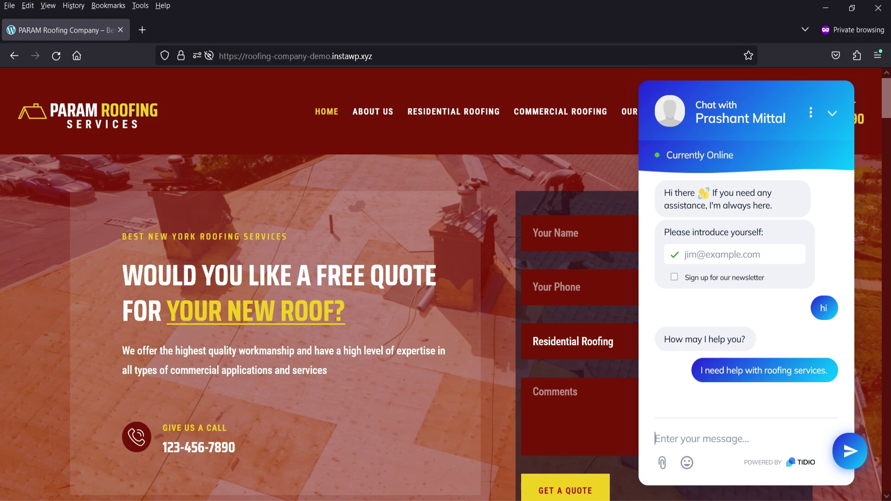
pyautogui.hotkey('alt', 'Tab')
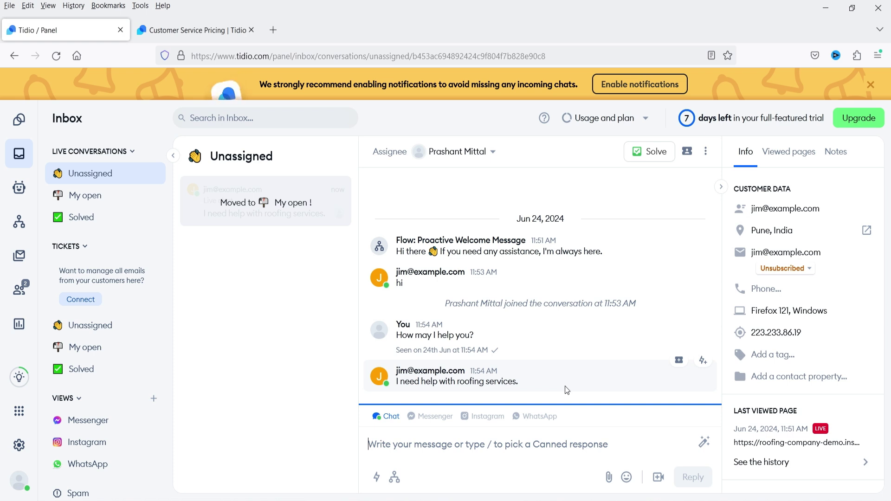
# Browse the Solved and Unassigned folders, then open the visitor's conversation under My open.
pyautogui.click(90, 196)
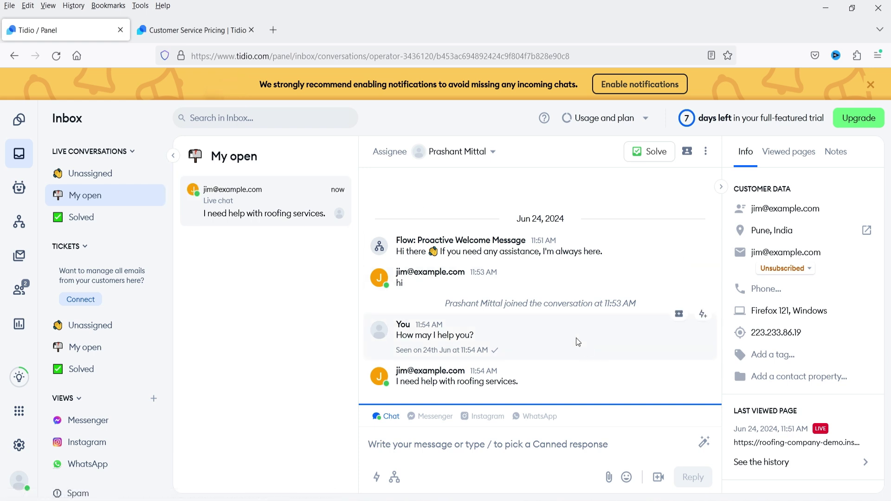
pyautogui.click(102, 217)
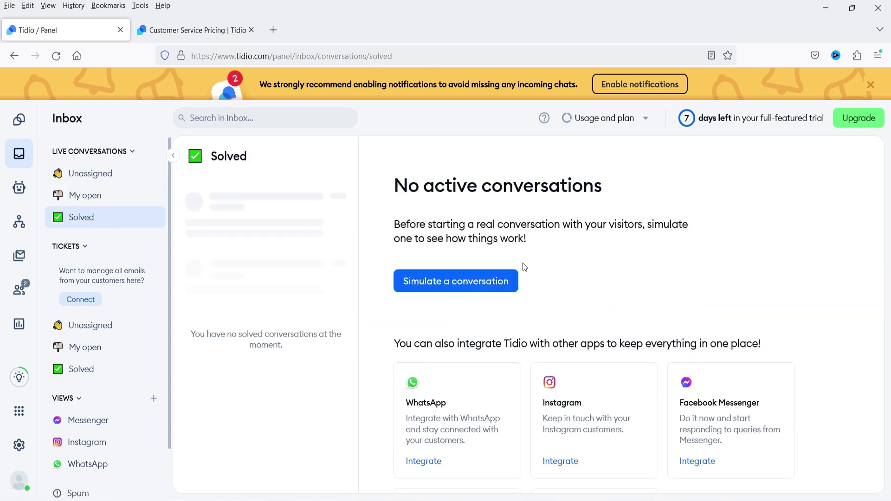
pyautogui.click(86, 174)
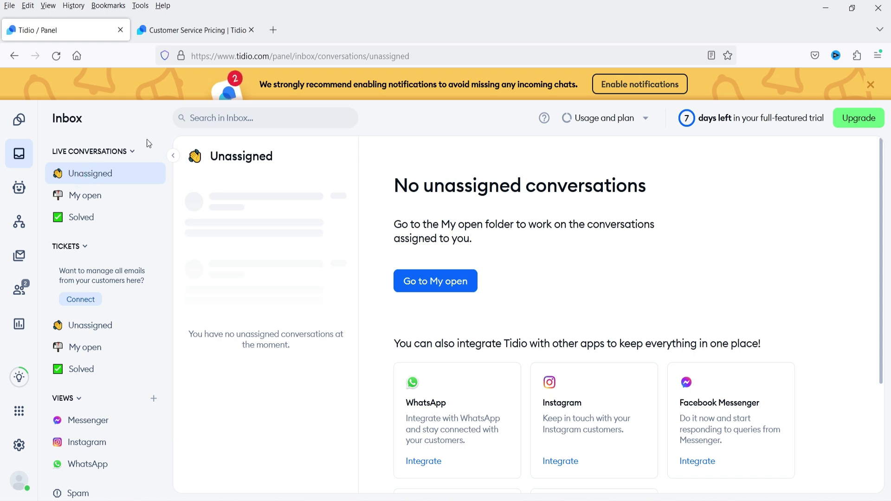
pyautogui.click(98, 200)
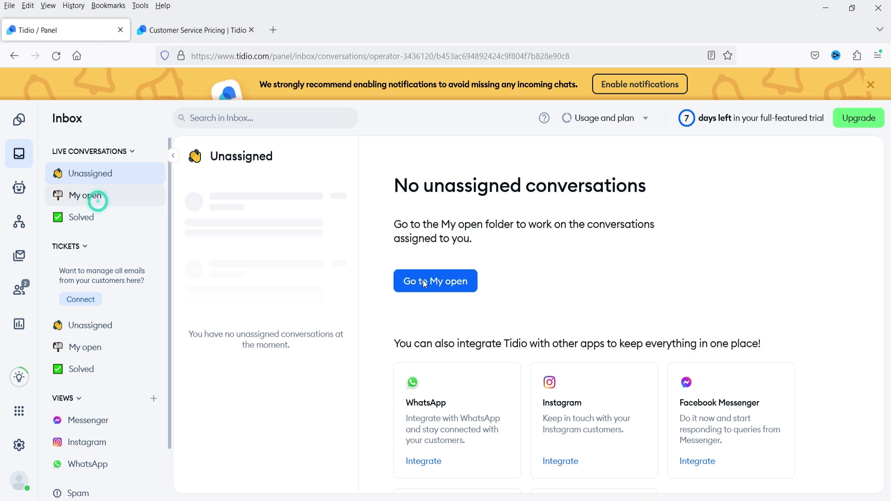
pyautogui.click(285, 213)
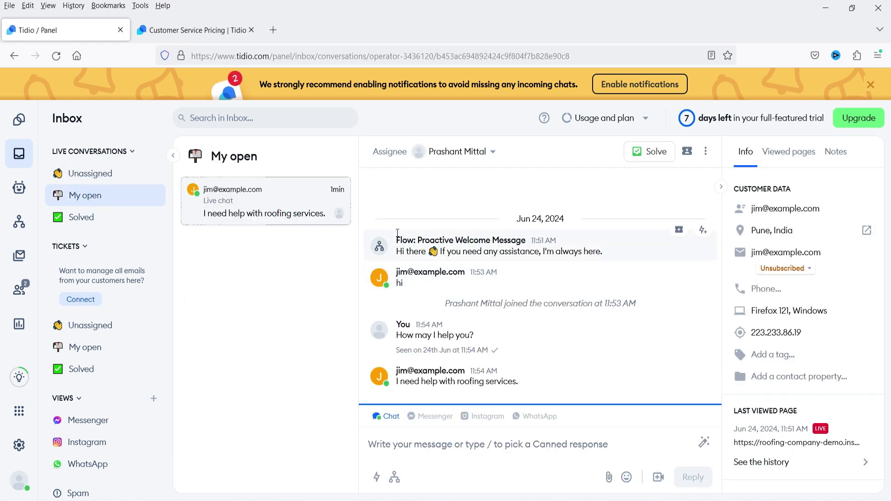
pyautogui.click(339, 191)
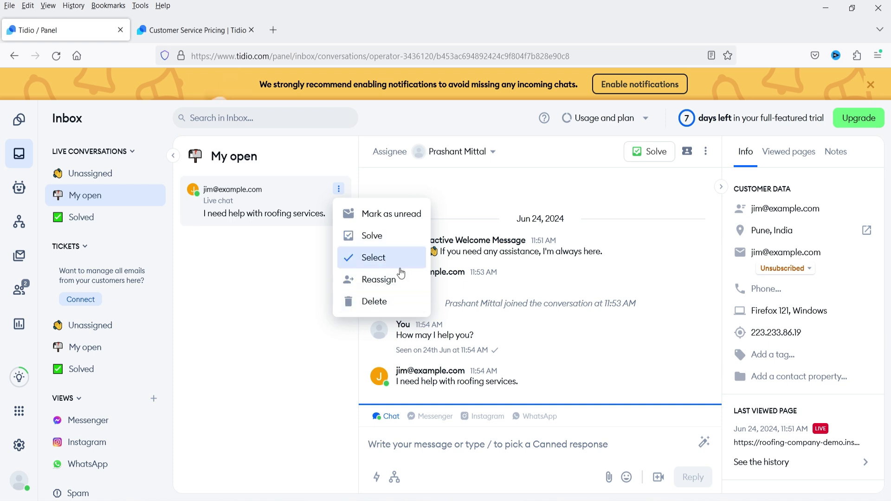
pyautogui.click(441, 445)
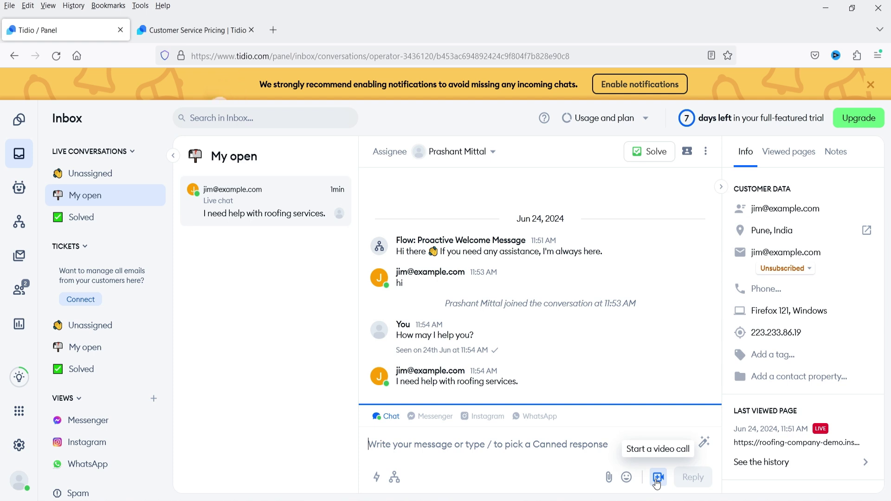
# Send the canned reply 'Let me check that for you real quick, I'll be back in a moment!'.
pyautogui.click(377, 477)
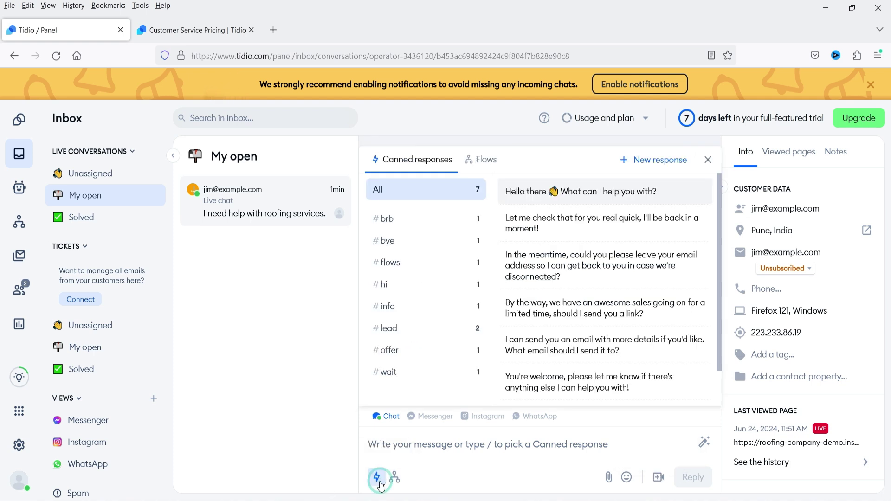
pyautogui.click(545, 226)
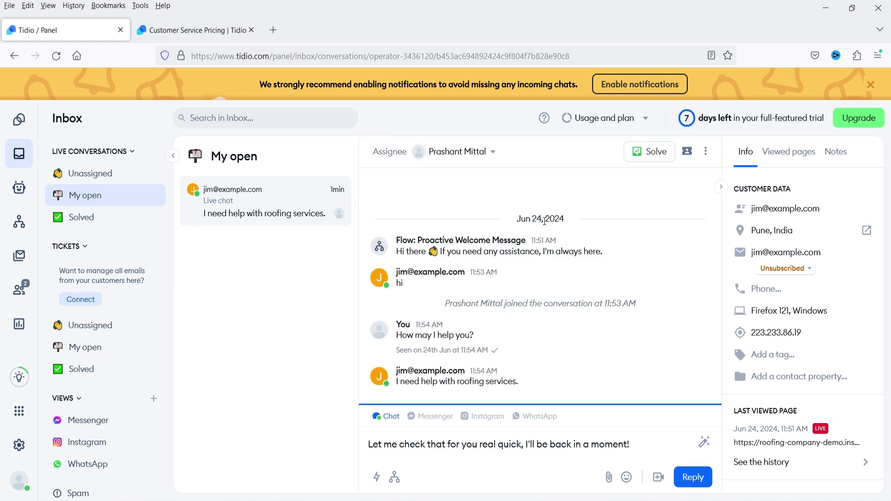
pyautogui.click(681, 478)
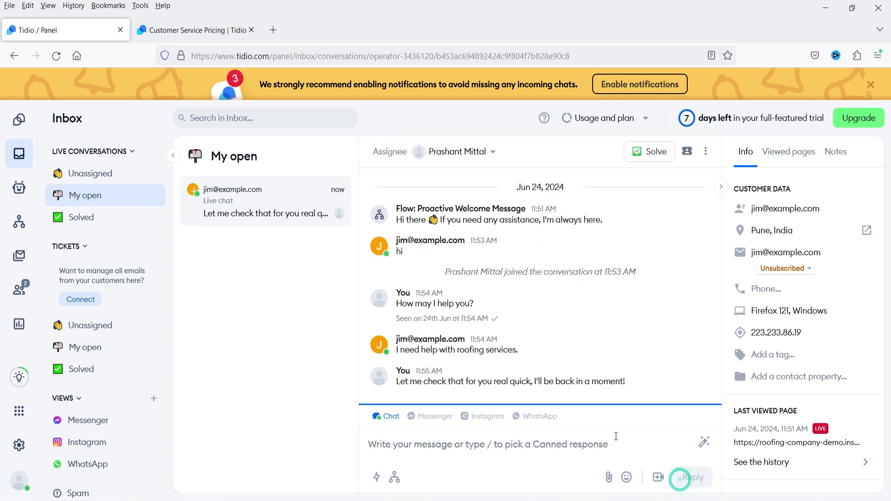
pyautogui.hotkey('alt', 'Tab')
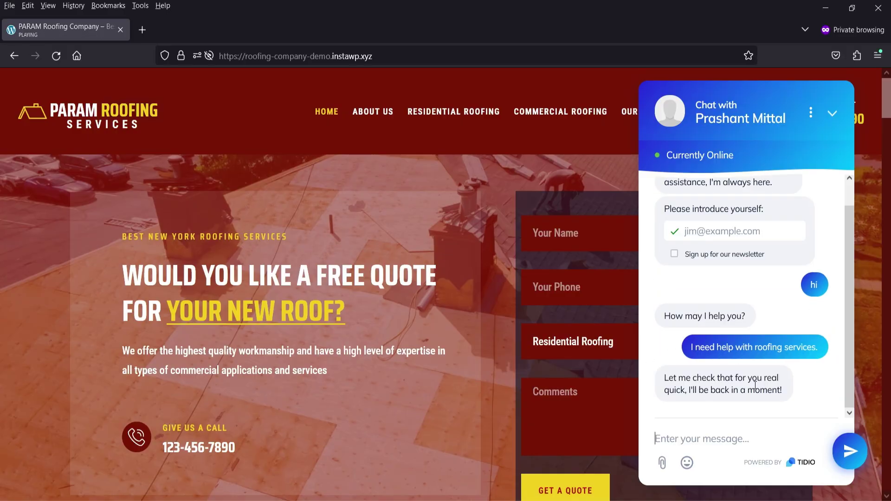
pyautogui.hotkey('alt', 'Tab')
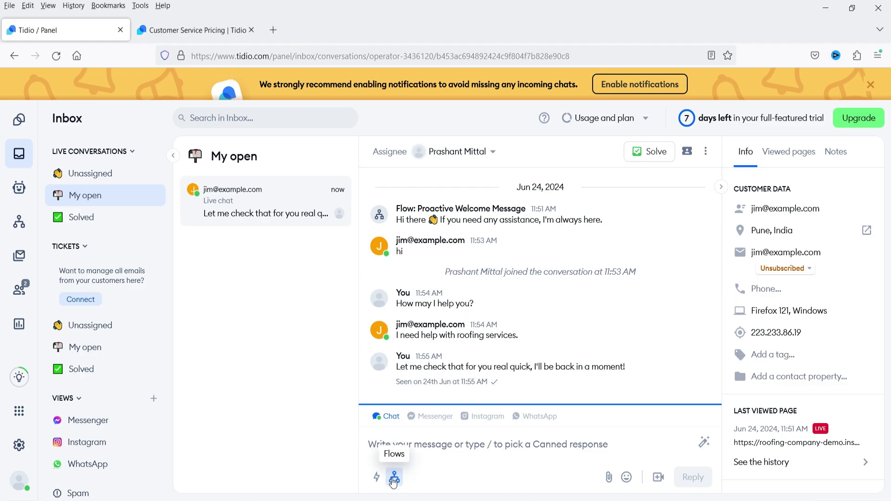
# Glance at the Flows panel, close it, and bring the visitor's roofing-site window forward.
pyautogui.click(395, 479)
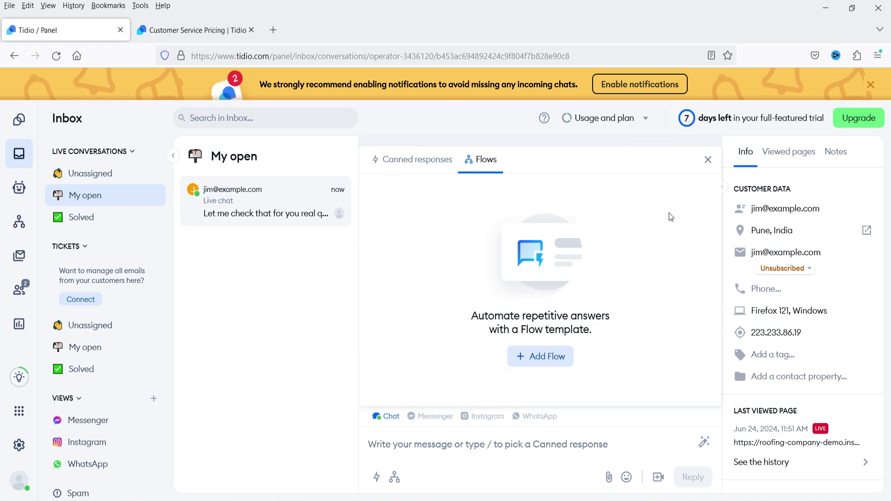
pyautogui.click(707, 160)
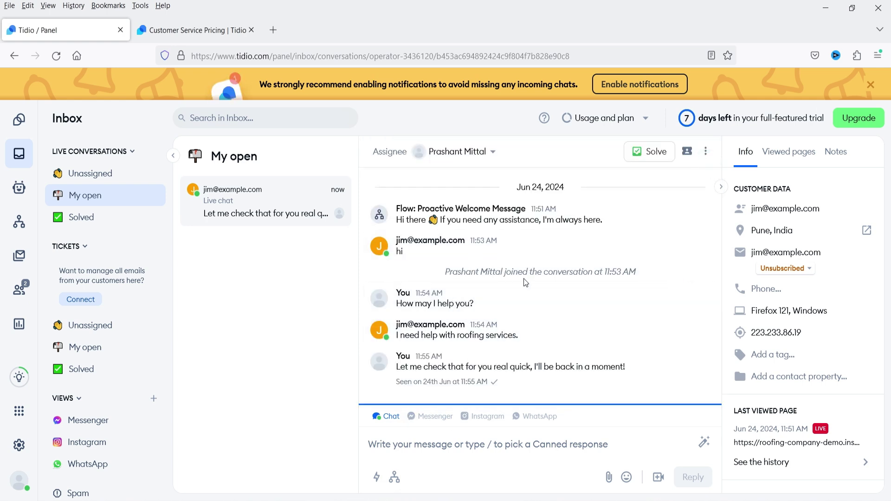
pyautogui.hotkey('alt', 'Tab')
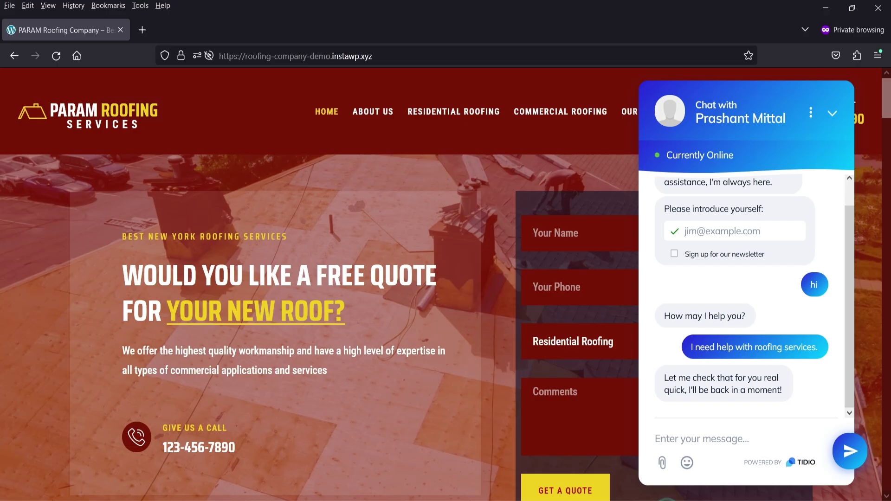
# Rate the conversation Very good in the widget with the comment 'chat was good'.
pyautogui.click(811, 114)
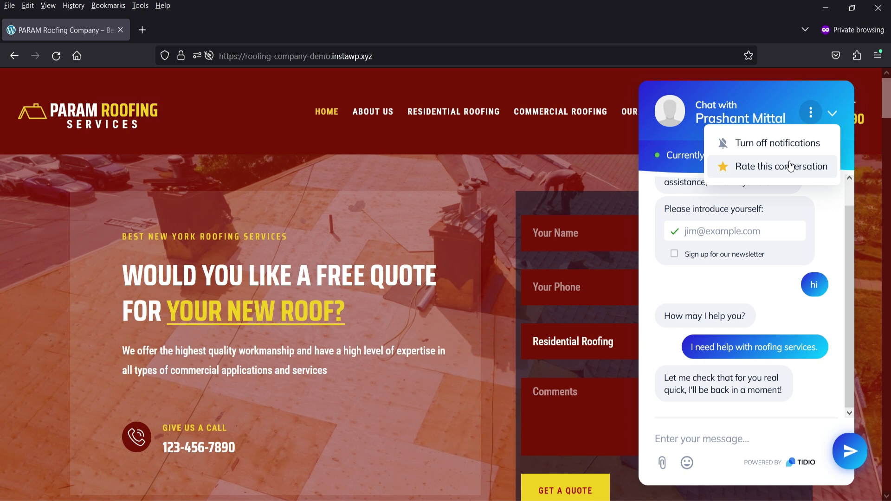
pyautogui.click(791, 166)
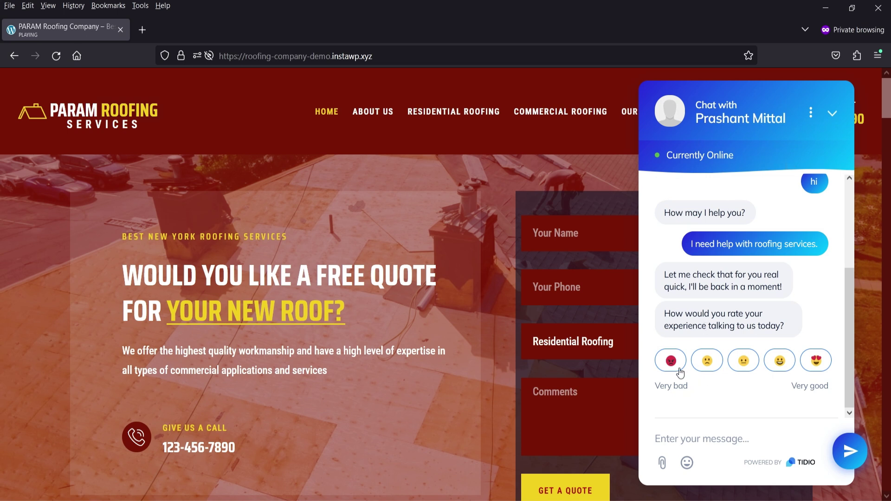
pyautogui.click(818, 367)
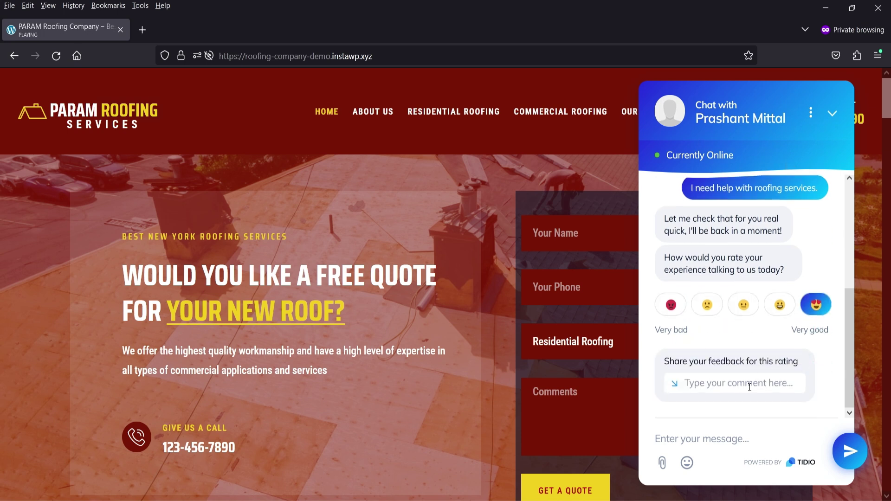
pyautogui.click(720, 380)
pyautogui.write('ch')
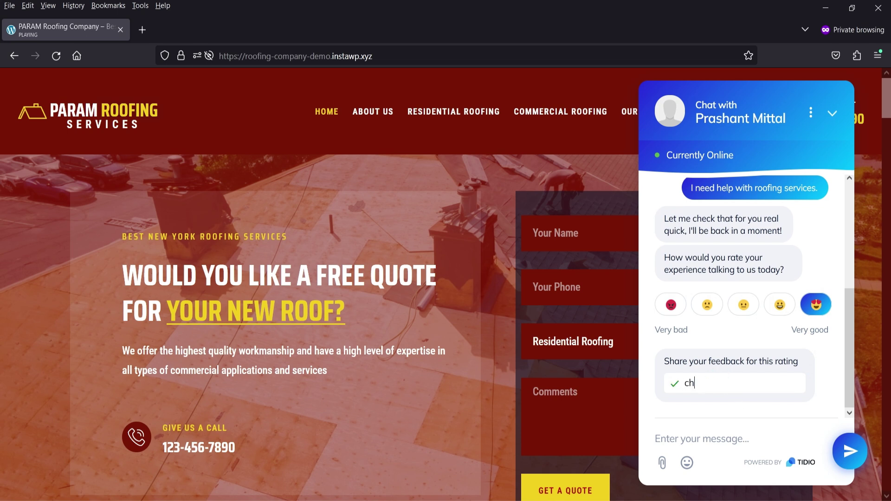
pyautogui.write('at was goo')
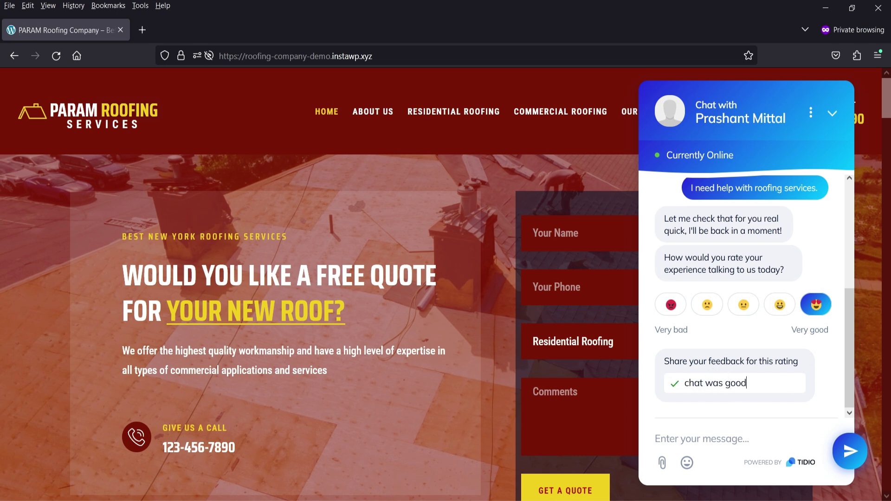
pyautogui.write('d')
pyautogui.press('Return')
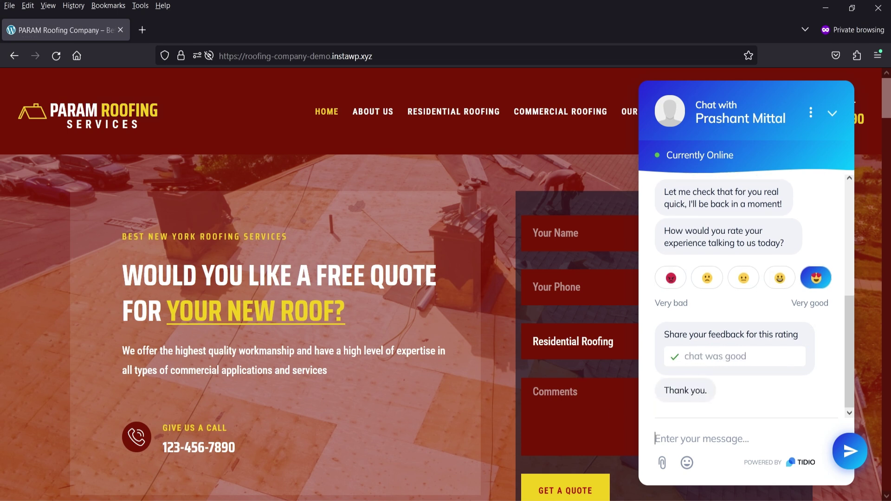
pyautogui.hotkey('alt', 'Tab')
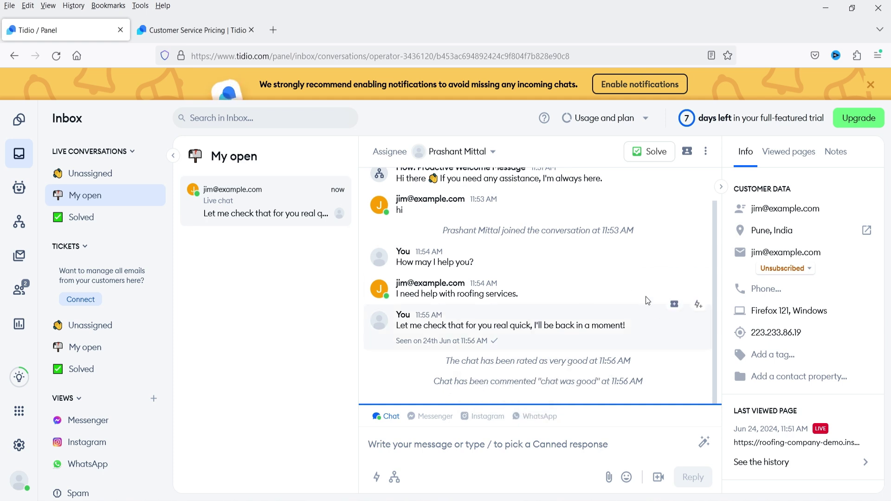
pyautogui.click(687, 153)
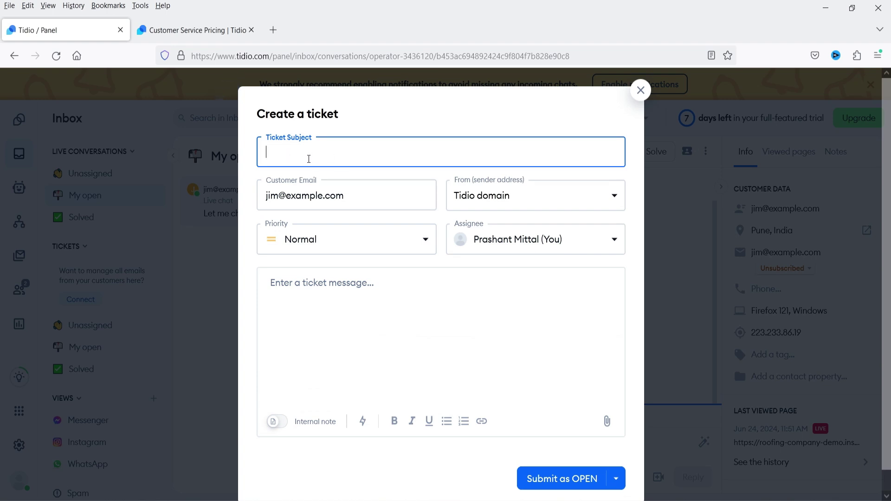
pyautogui.click(505, 230)
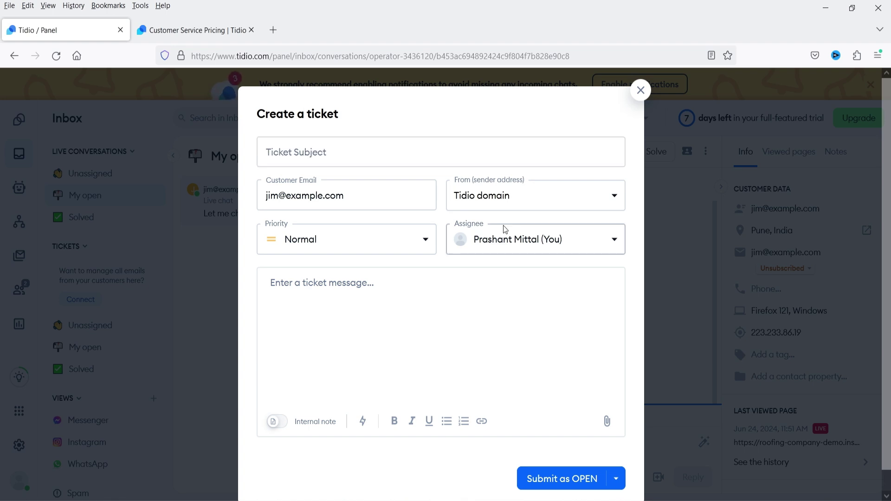
pyautogui.click(508, 239)
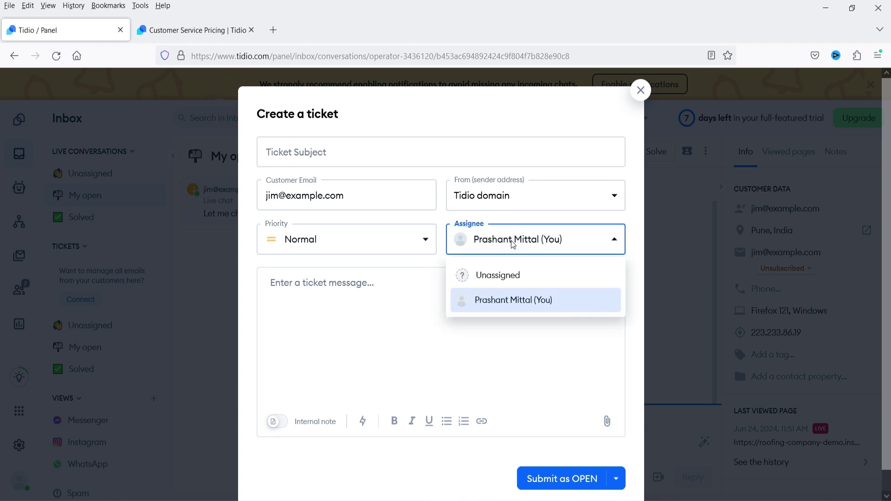
pyautogui.click(359, 242)
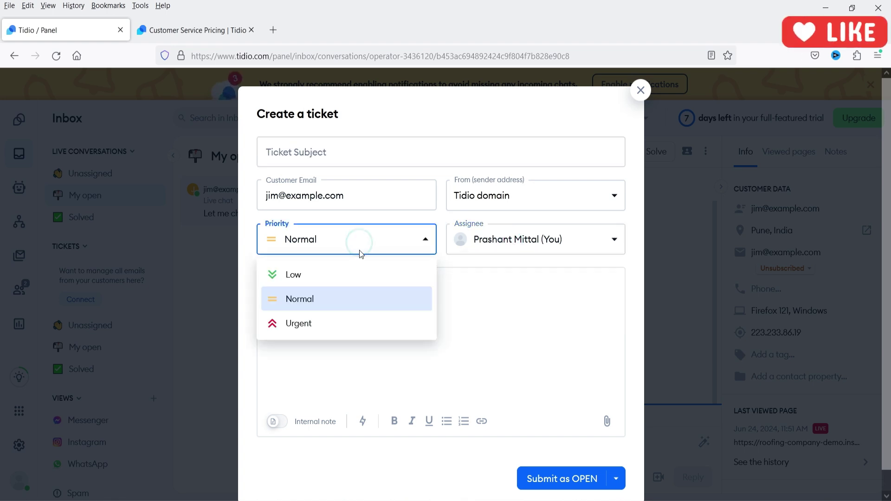
pyautogui.click(505, 199)
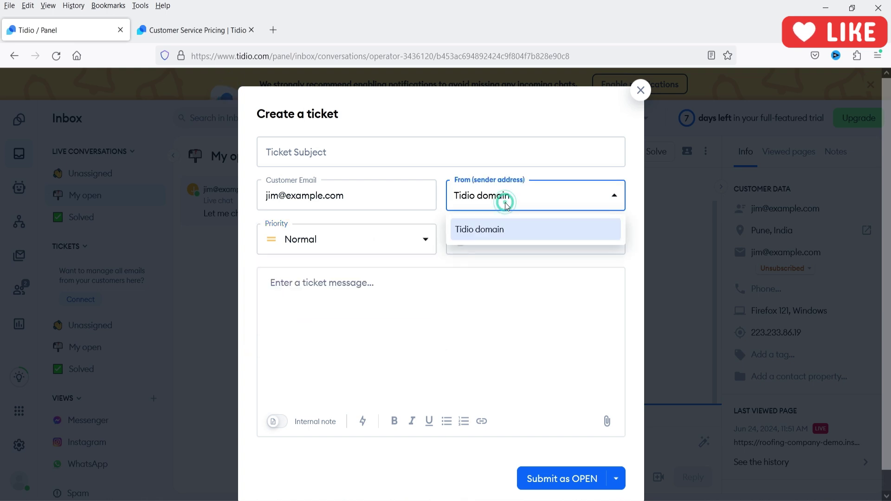
pyautogui.click(367, 198)
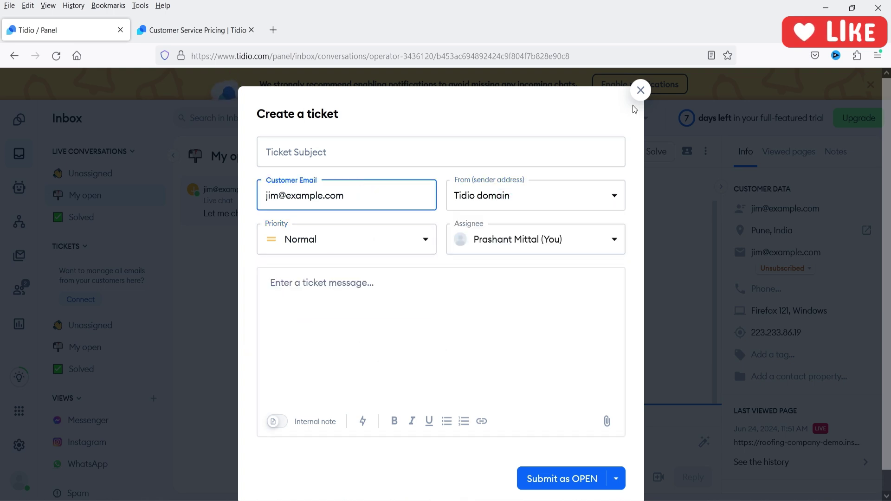
pyautogui.click(640, 90)
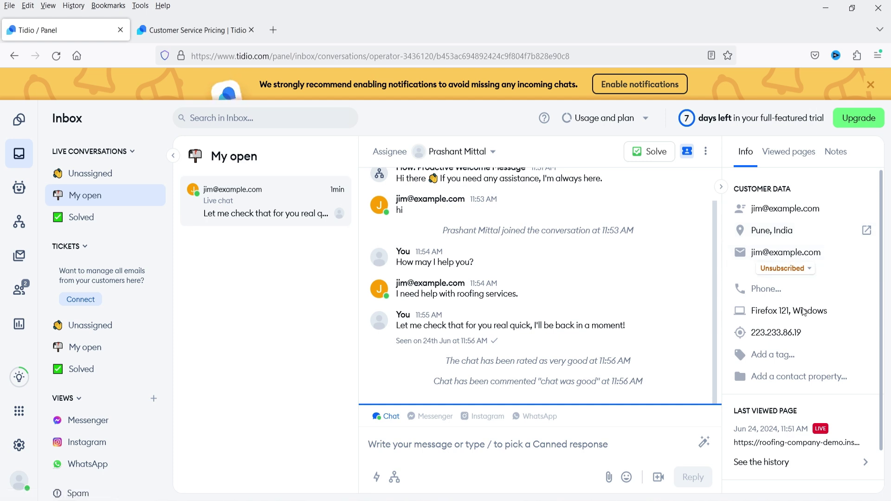
# Scroll to the Satisfaction Survey and mark the visitor's conversation solved.
pyautogui.scroll(-1, 834, 292)
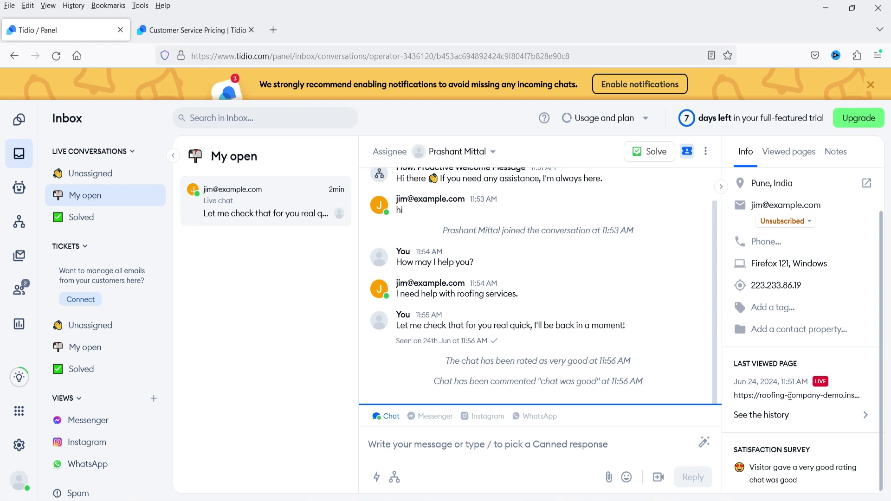
pyautogui.click(656, 151)
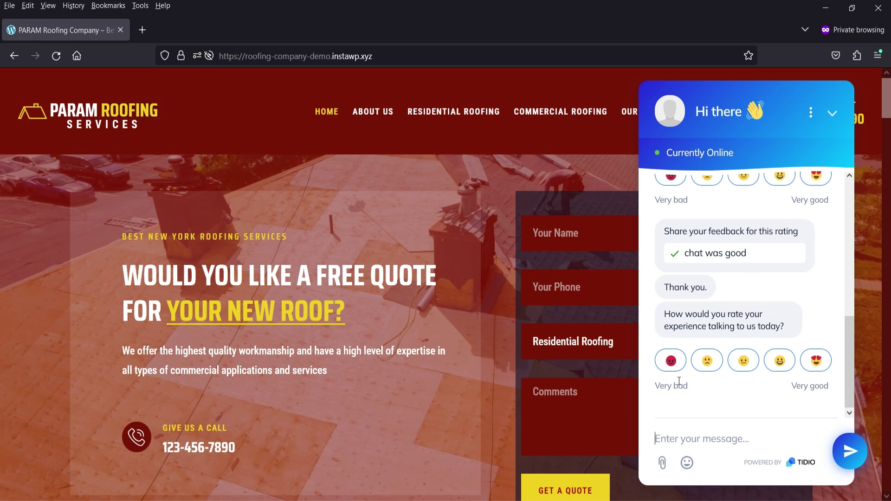
# Rate the chat Very good with the comment 'good', then return to the Tidio inbox.
pyautogui.click(817, 363)
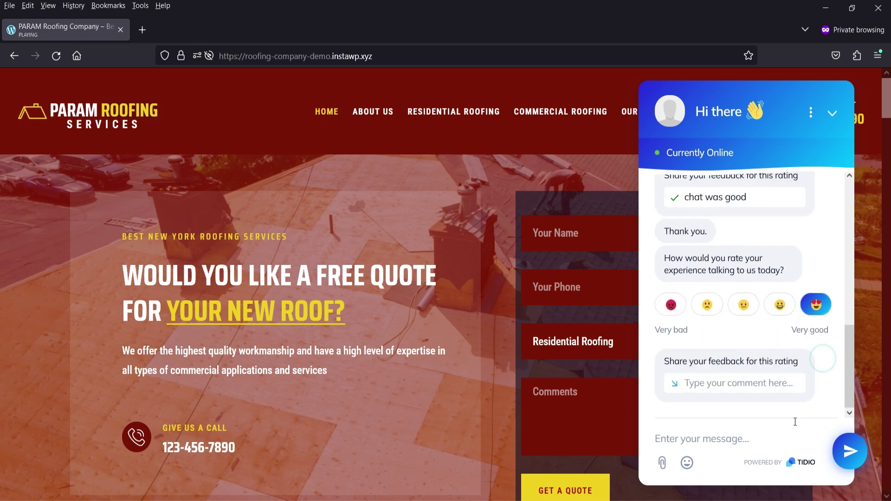
pyautogui.click(725, 382)
pyautogui.write('good')
pyautogui.press('Return')
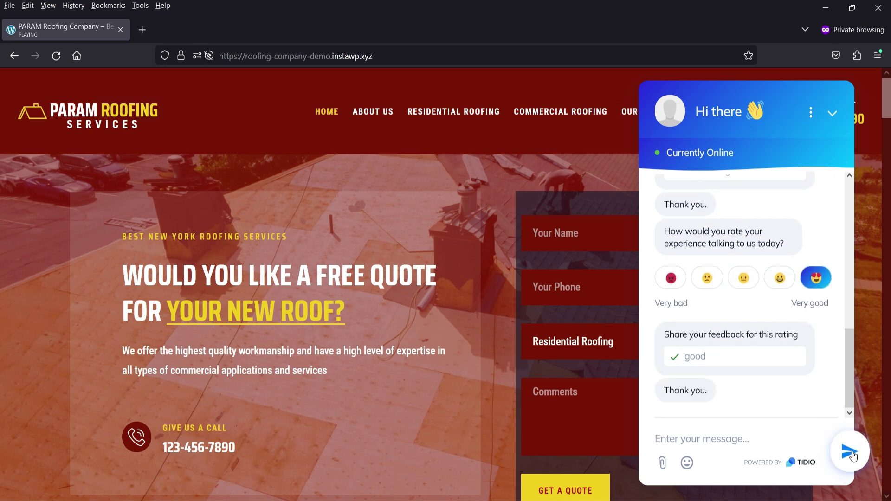
pyautogui.hotkey('alt', 'Tab')
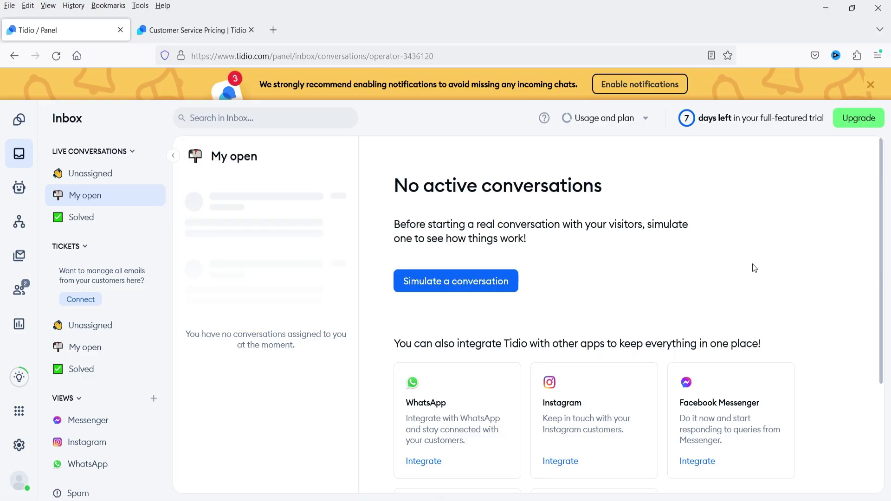
# Review the closed conversation in Solved, checking both Very good ratings and the comments 'chat was good' and 'good'.
pyautogui.click(93, 219)
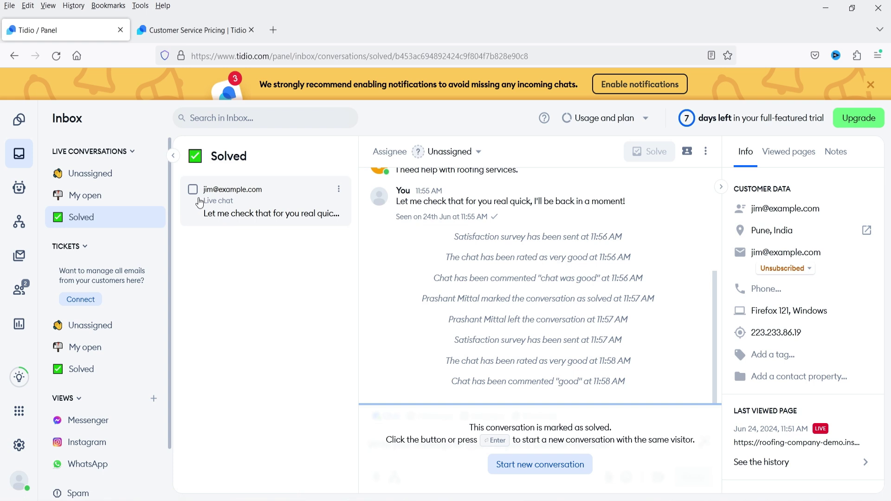
pyautogui.scroll(5, 599, 288)
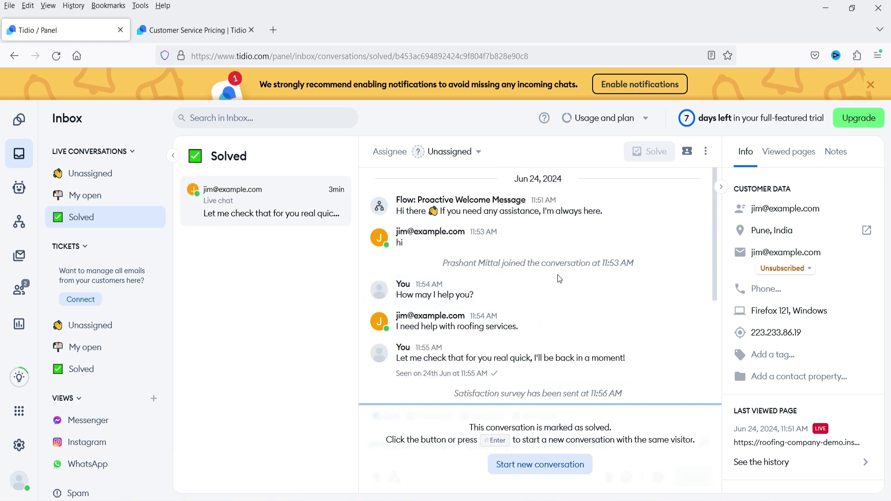
pyautogui.scroll(-3, 560, 279)
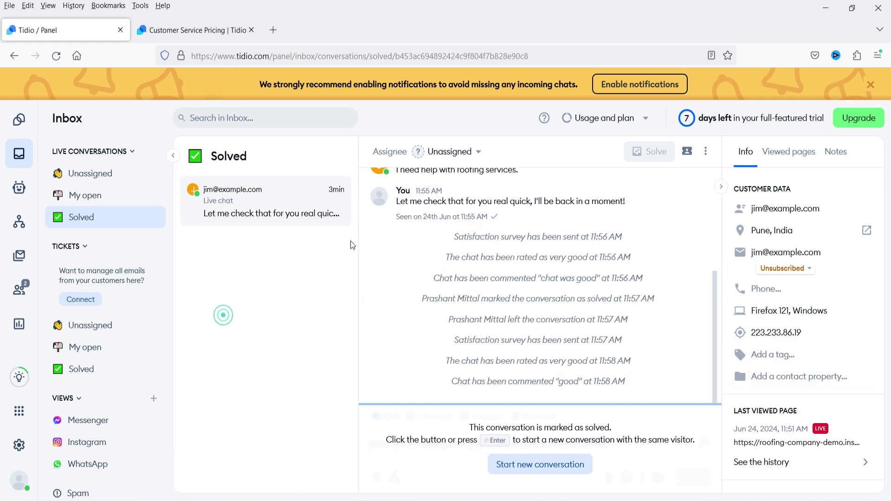